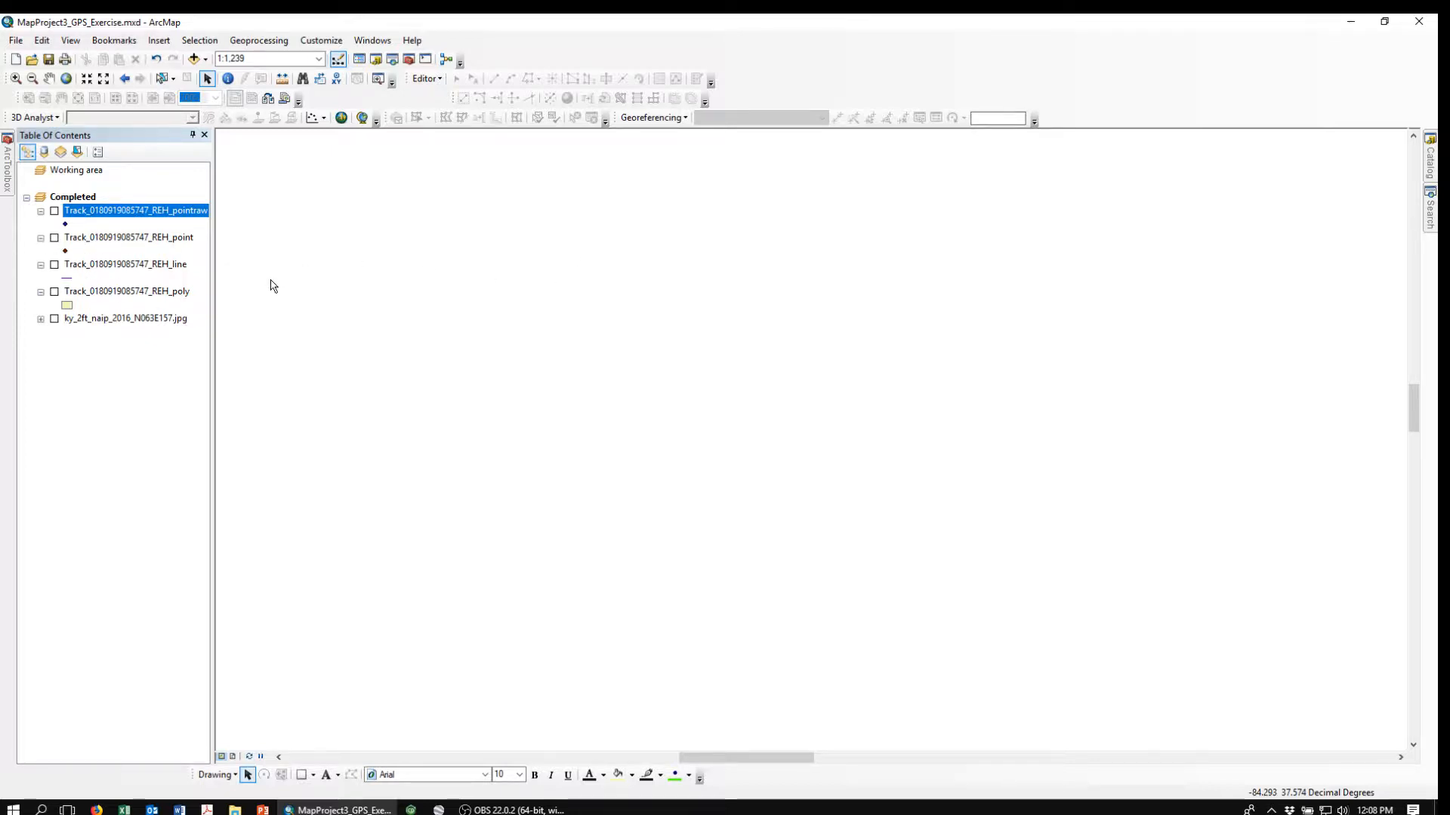
Display the Completed raw-point, point, line and polygon track layers in turn, ending with line and polygon over the ky_2ft_naip_2016_N063E157.jpg image.
left_click(54, 212)
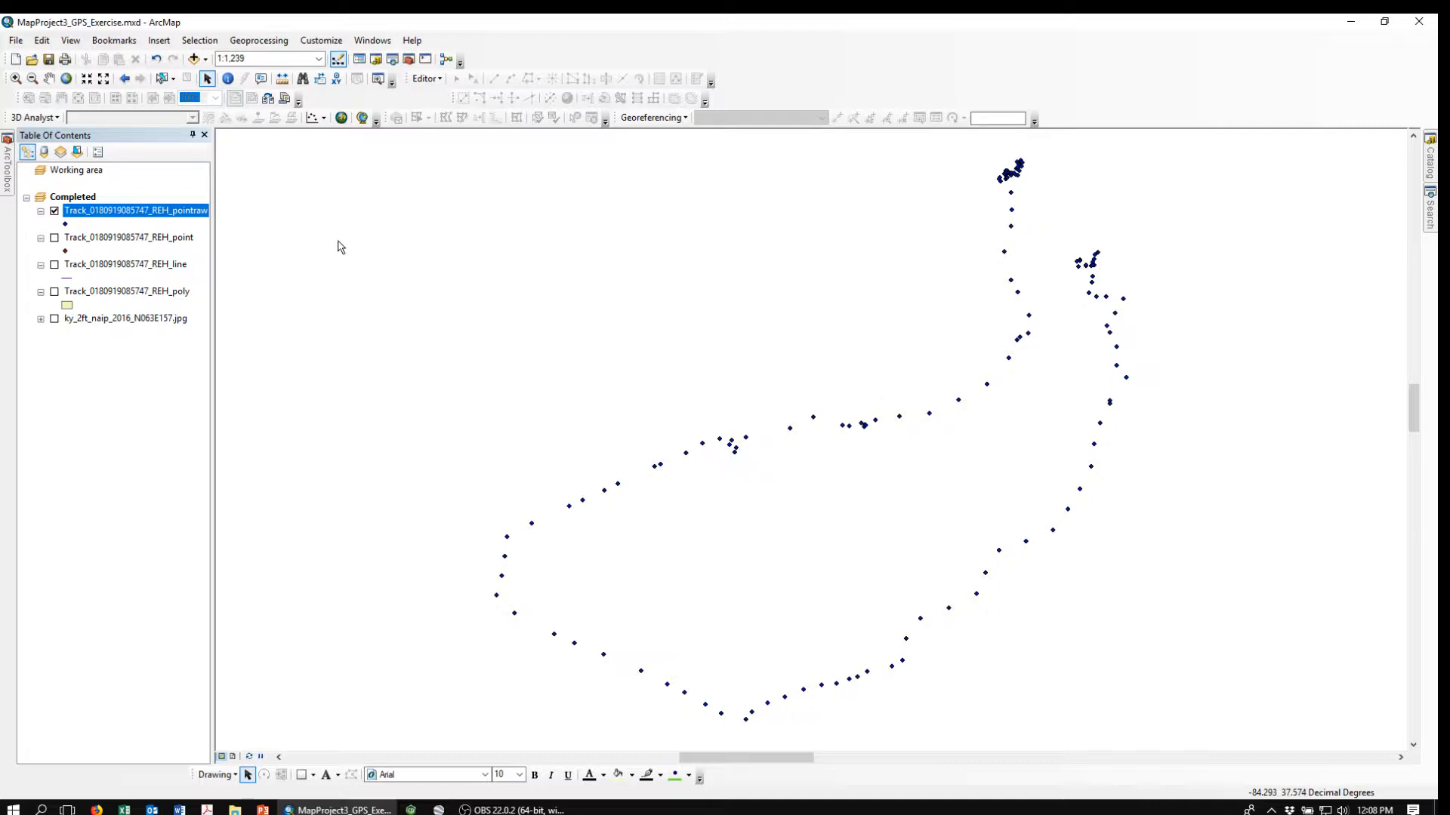
left_click(54, 238)
left_click(54, 212)
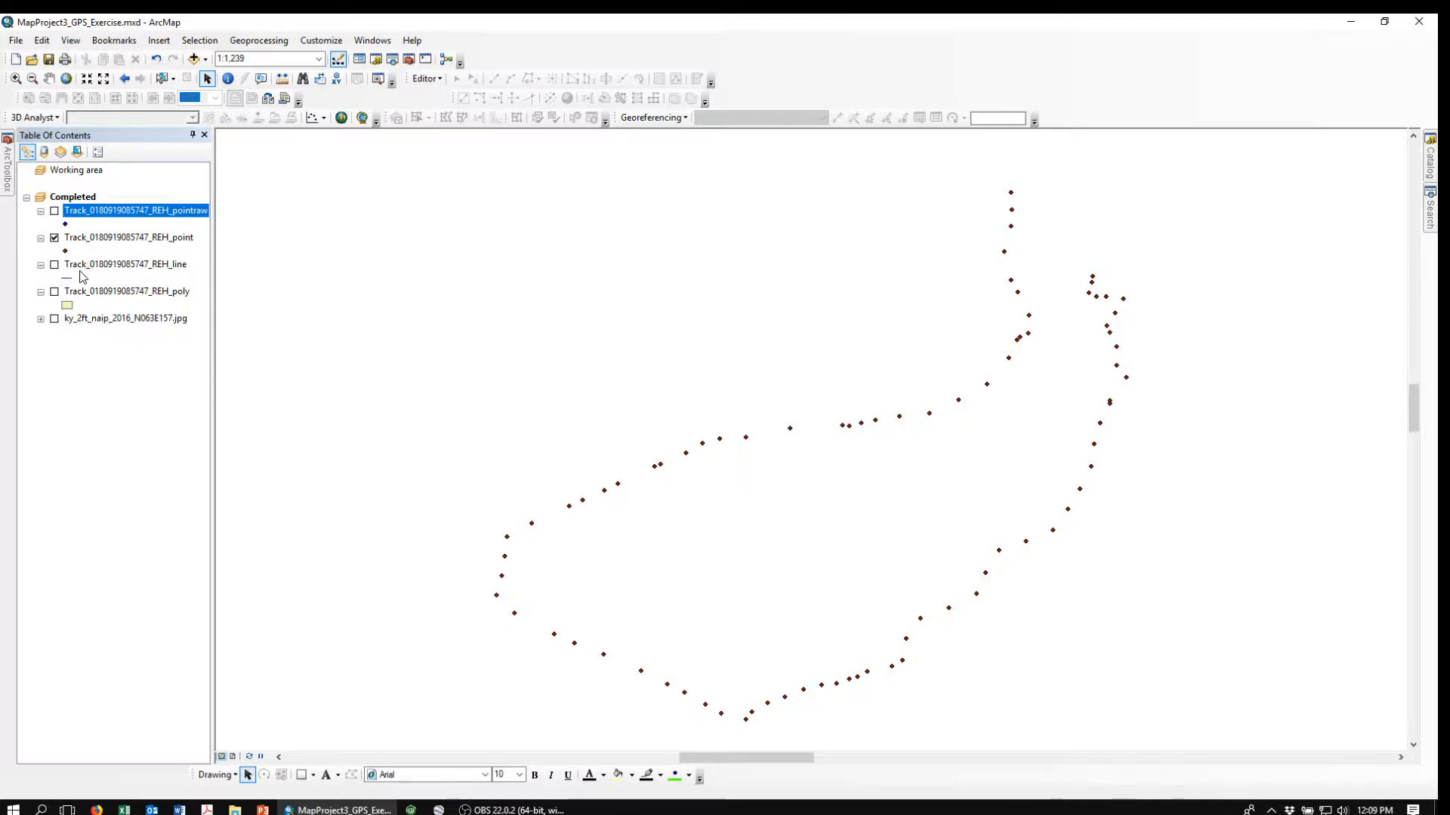
left_click(55, 266)
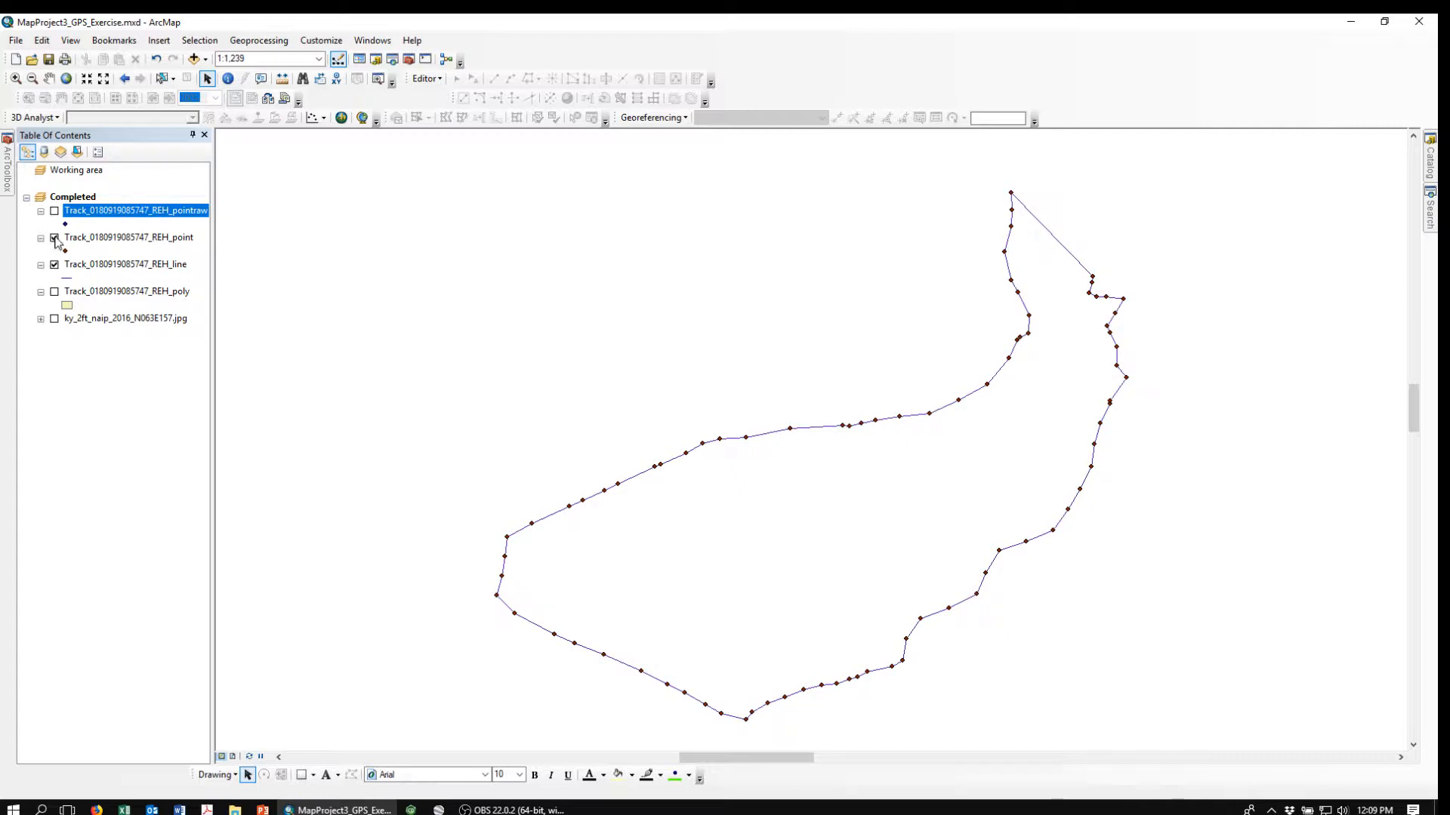
left_click(54, 239)
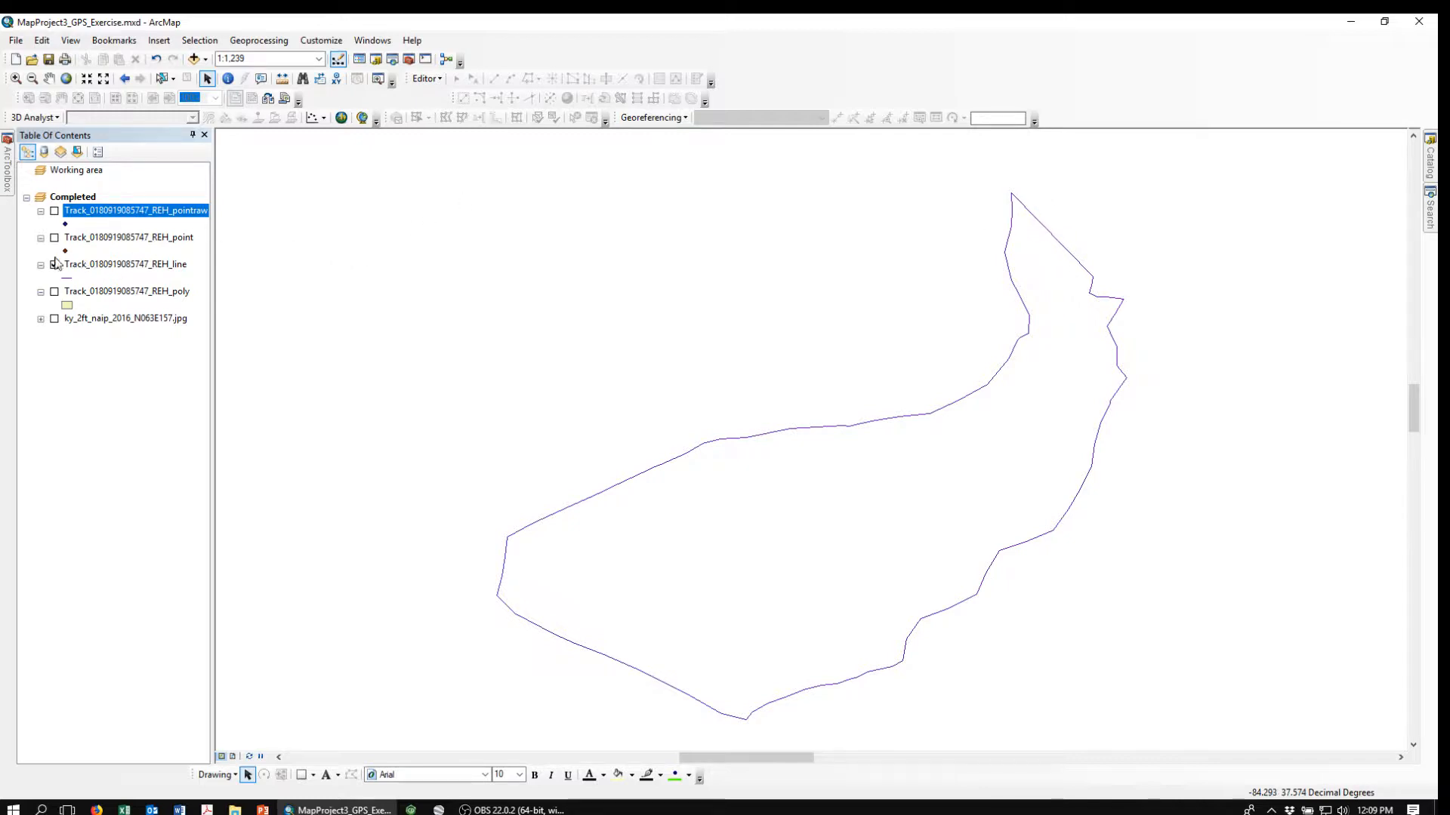
left_click(54, 292)
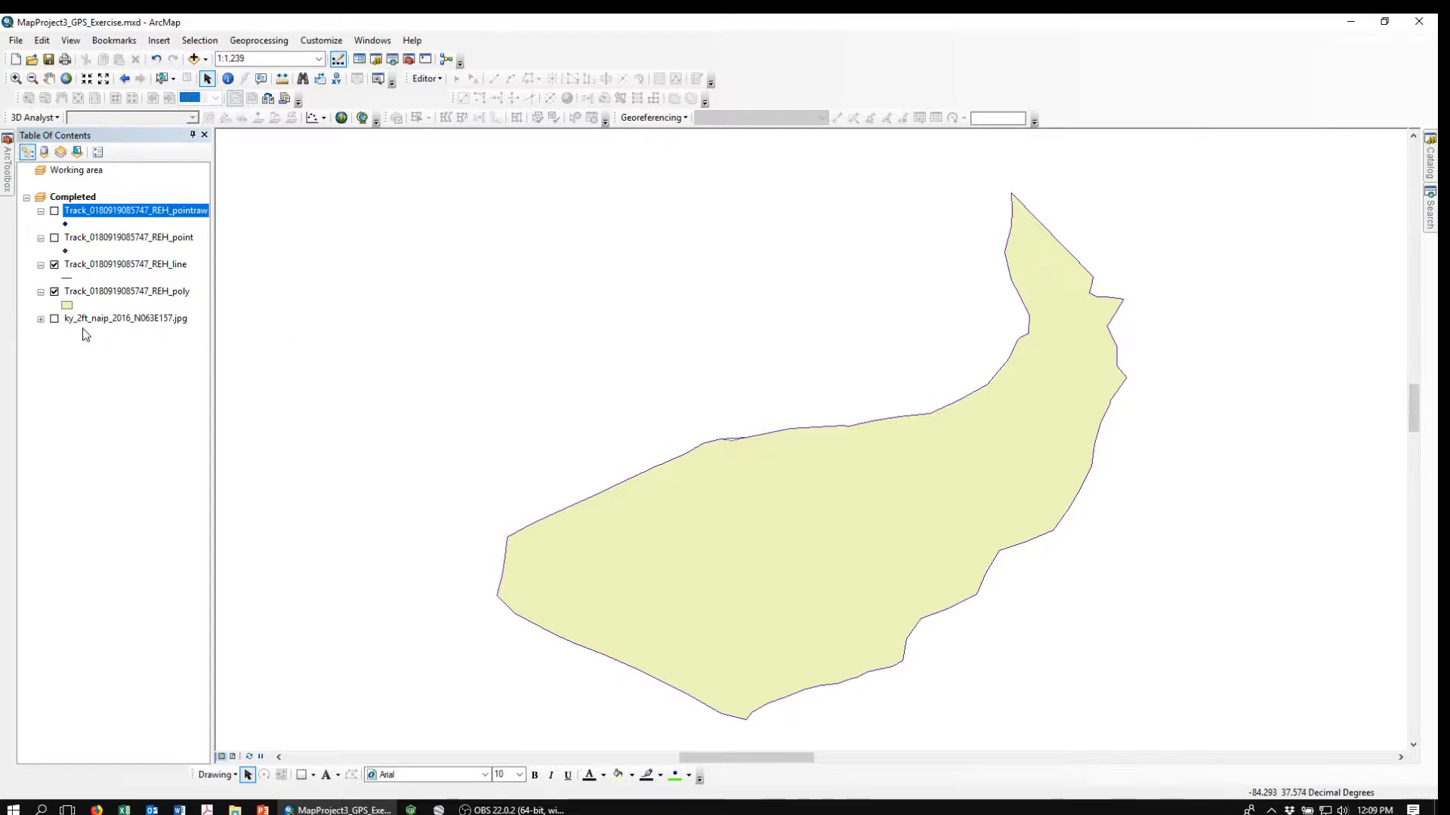
left_click(55, 321)
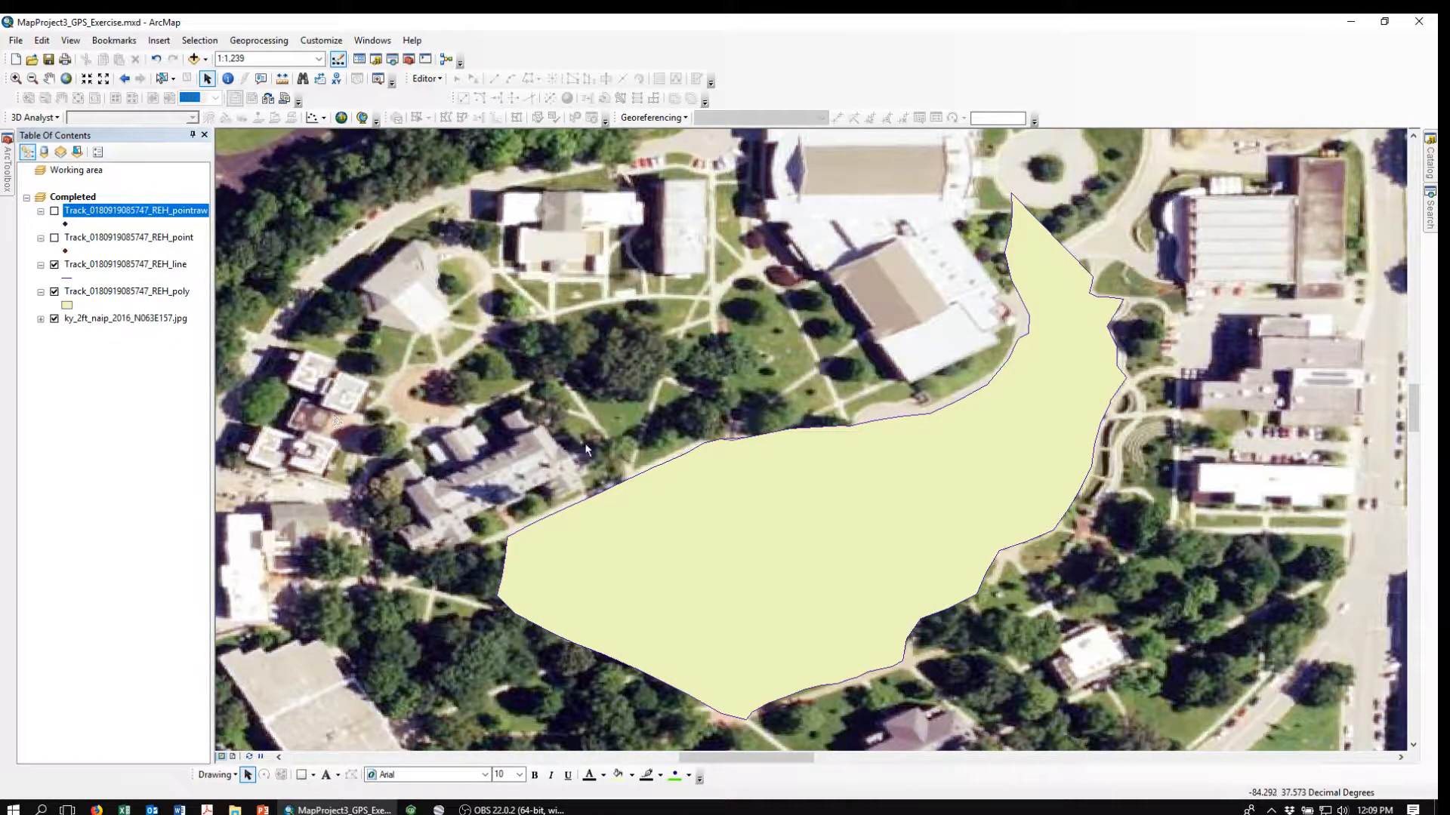
Set the Completed data frame's coordinate system to NAD 1983 StatePlane Kentucky FIPS 1600 (US Feet).
right_click(314, 314)
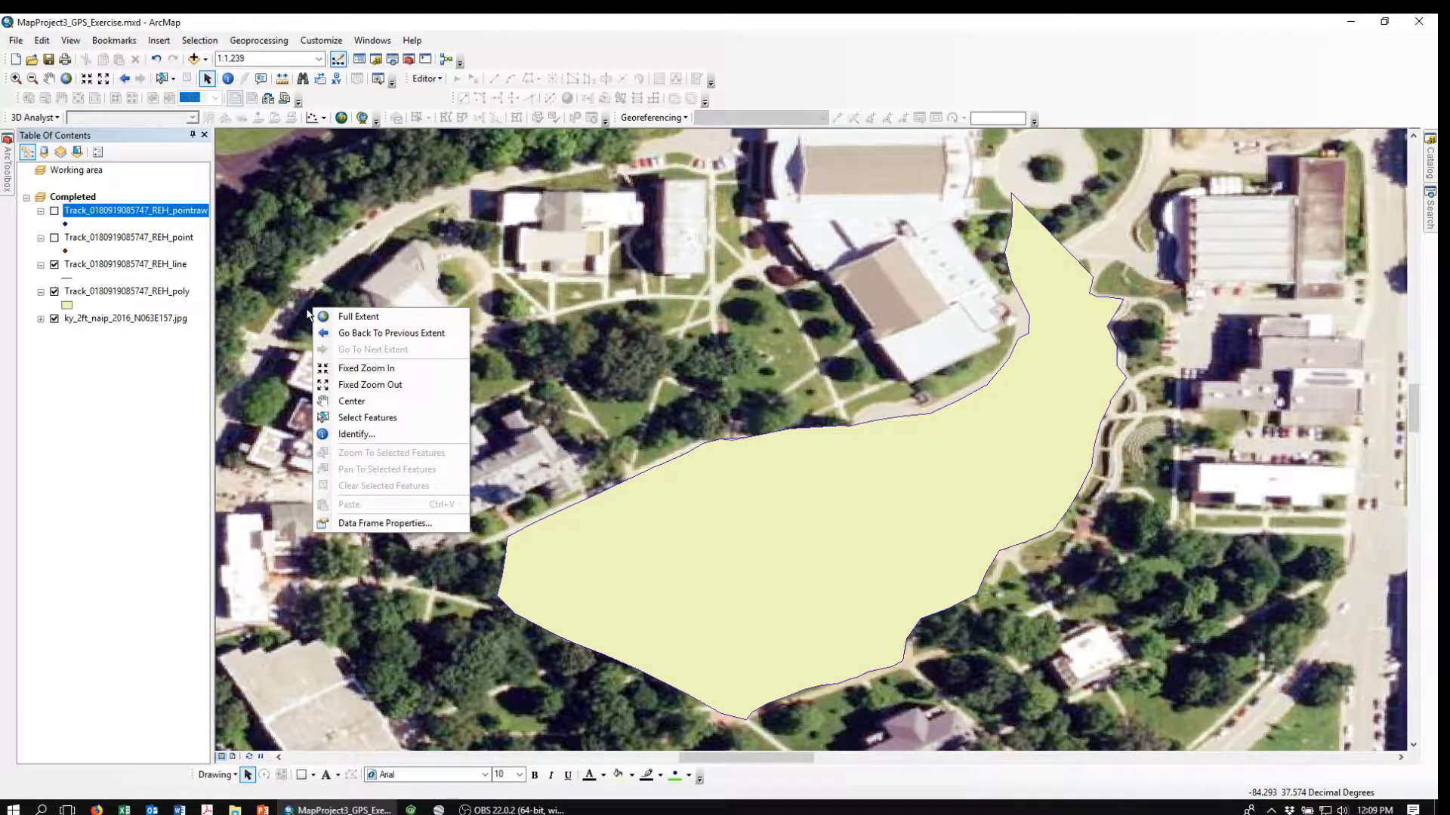
left_click(357, 523)
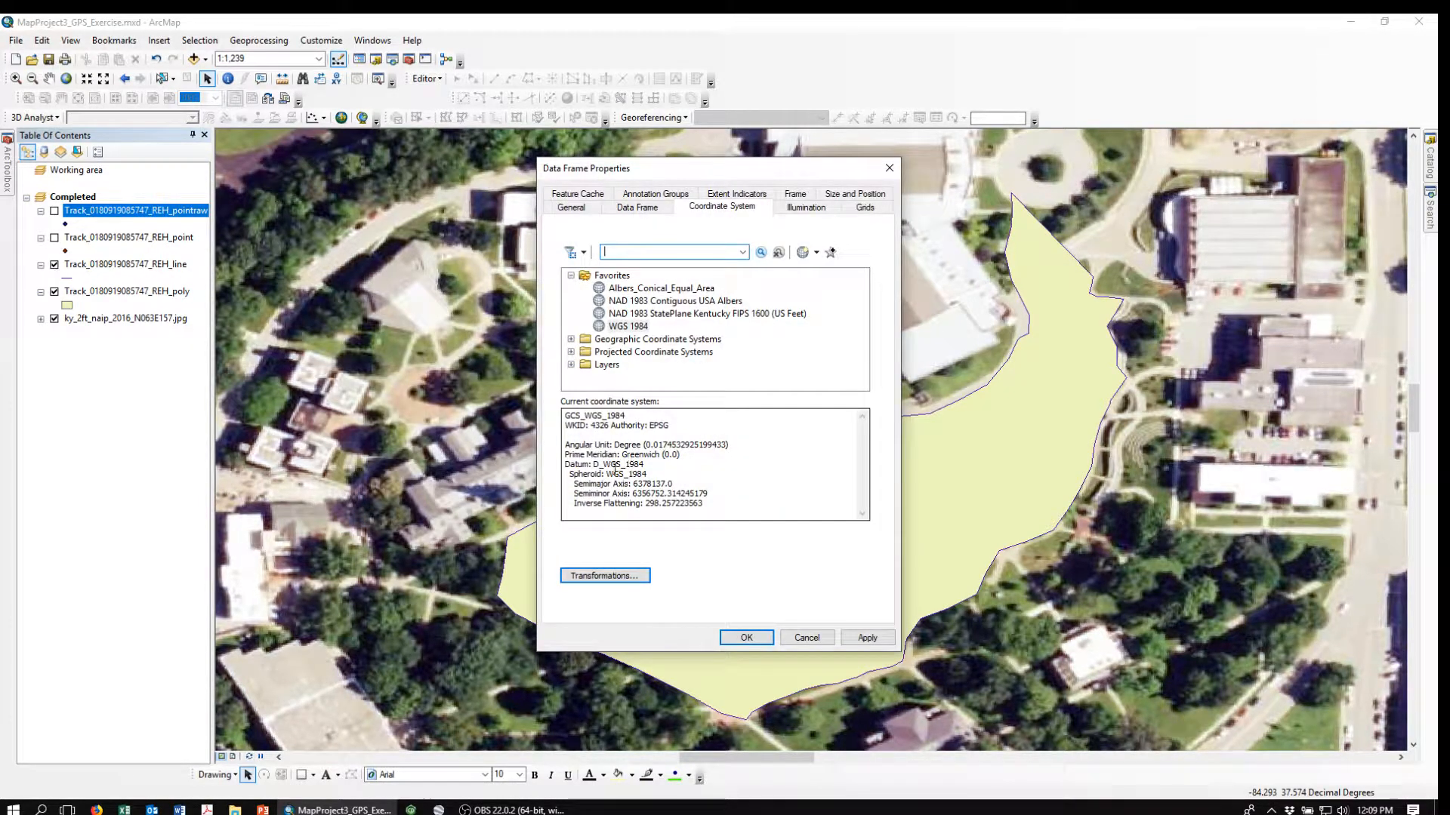
left_click(692, 314)
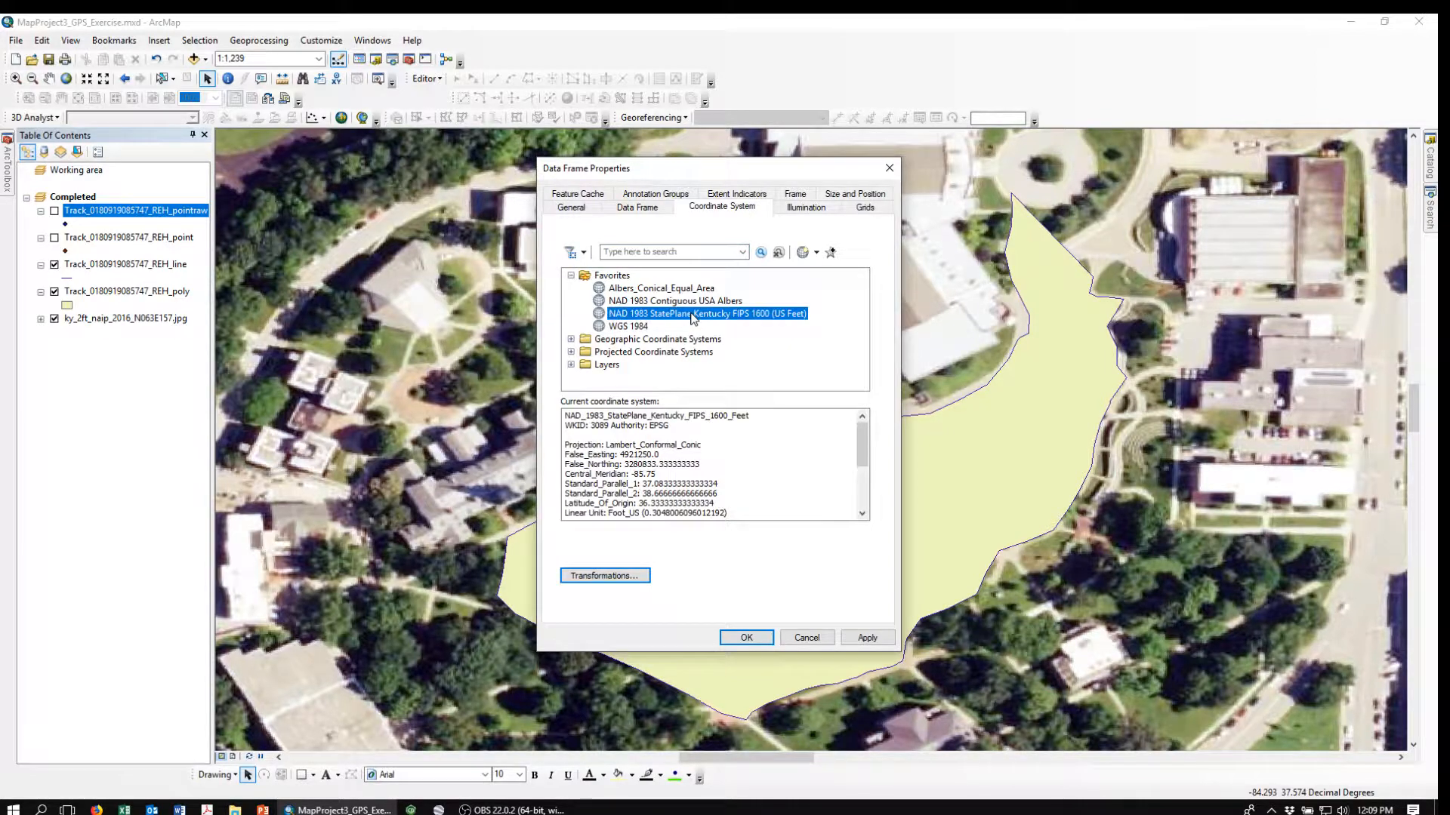
left_click(748, 641)
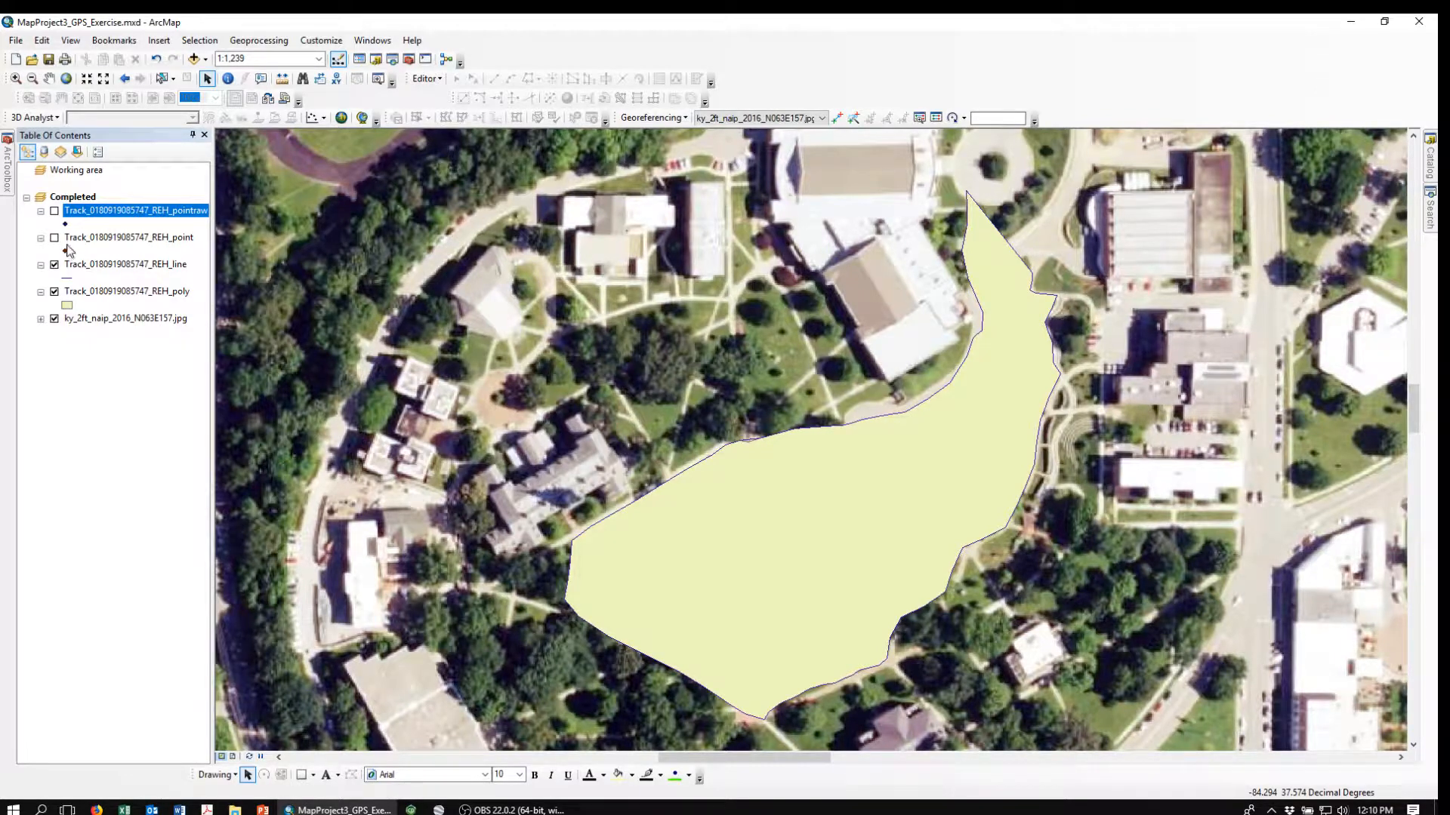
Hide the polygon, aerial image and line layers of the Completed data frame and collapse its layer list.
left_click(54, 291)
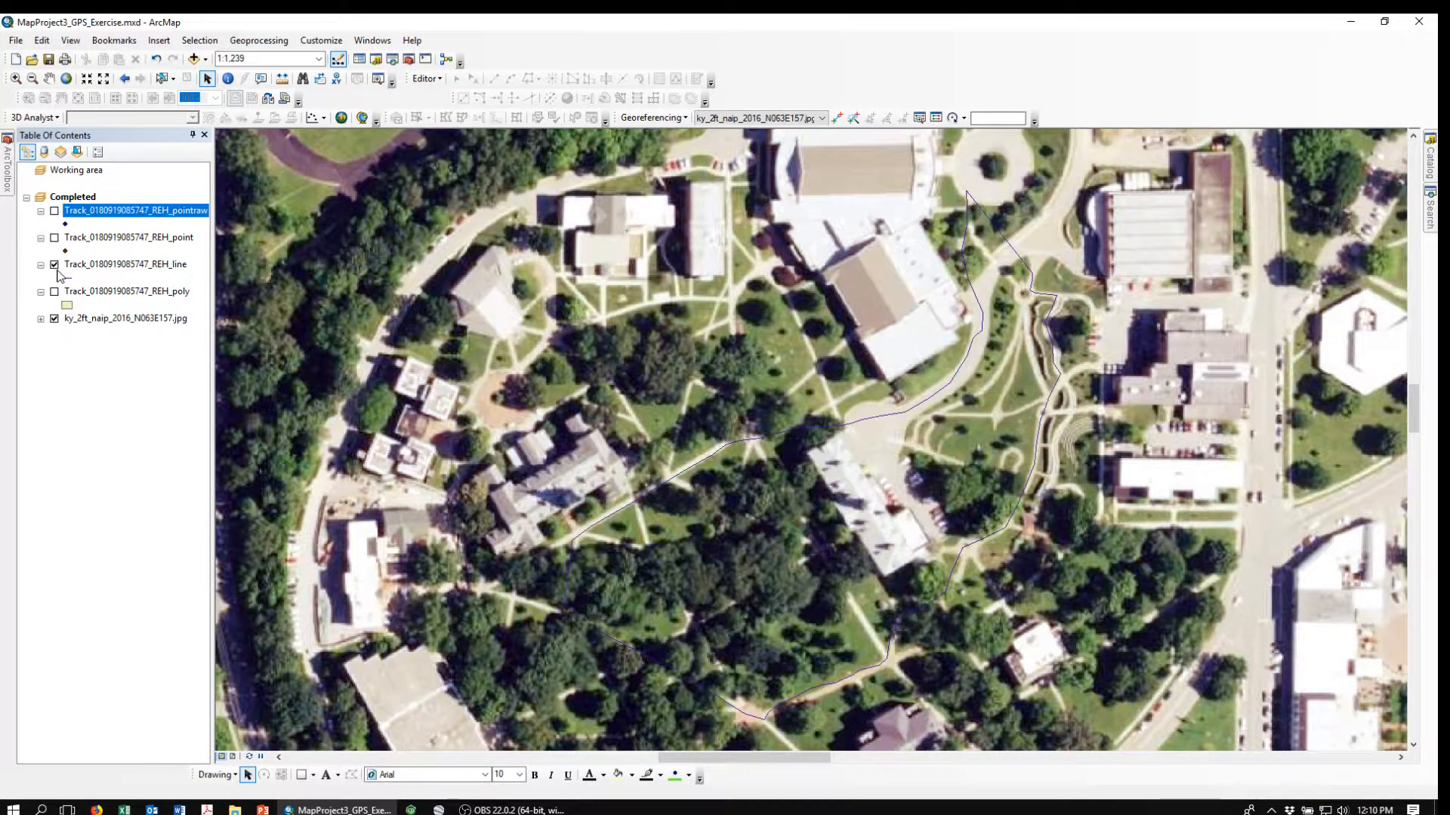
left_click(64, 266)
left_click(55, 319)
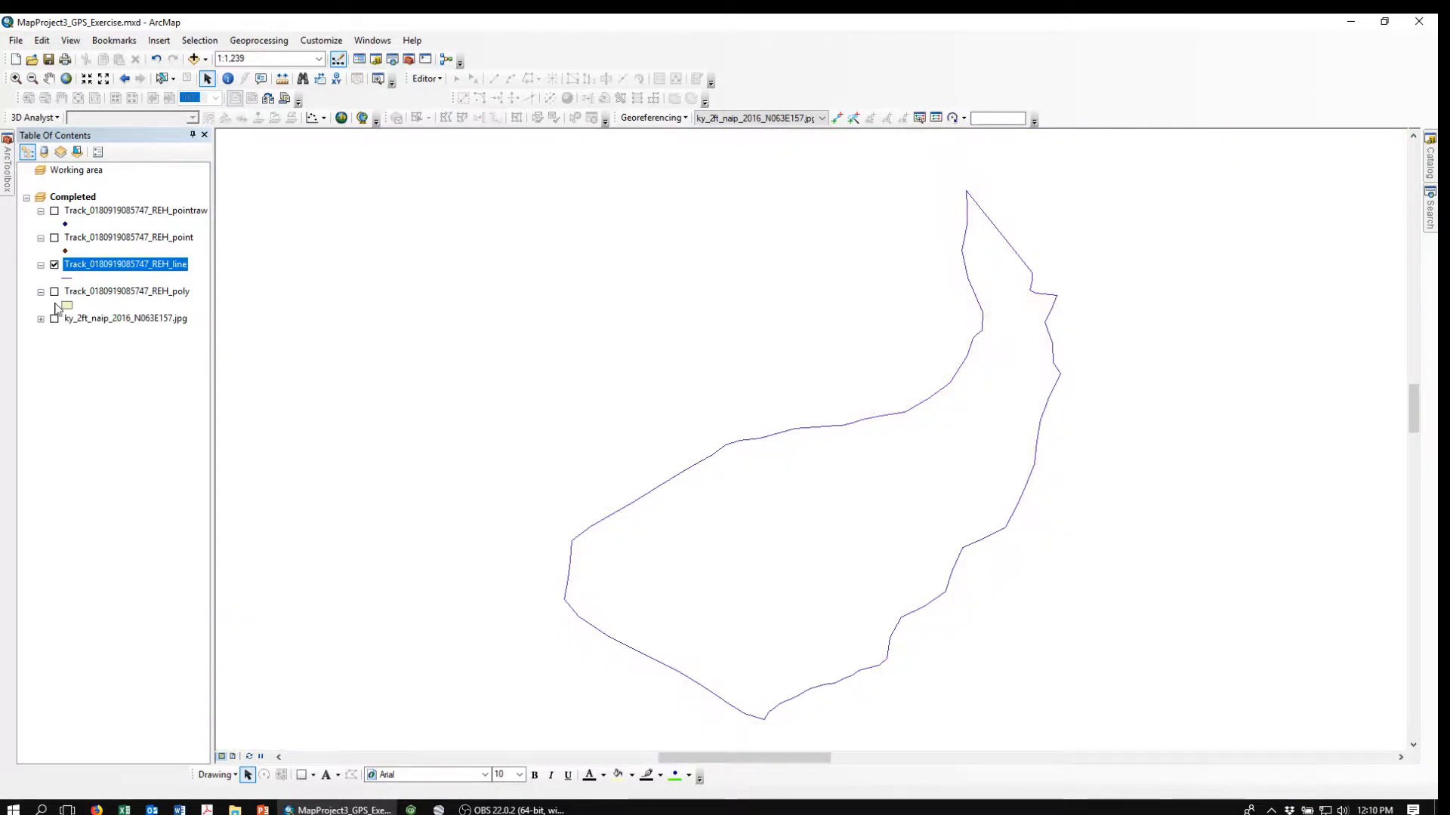
left_click(55, 265)
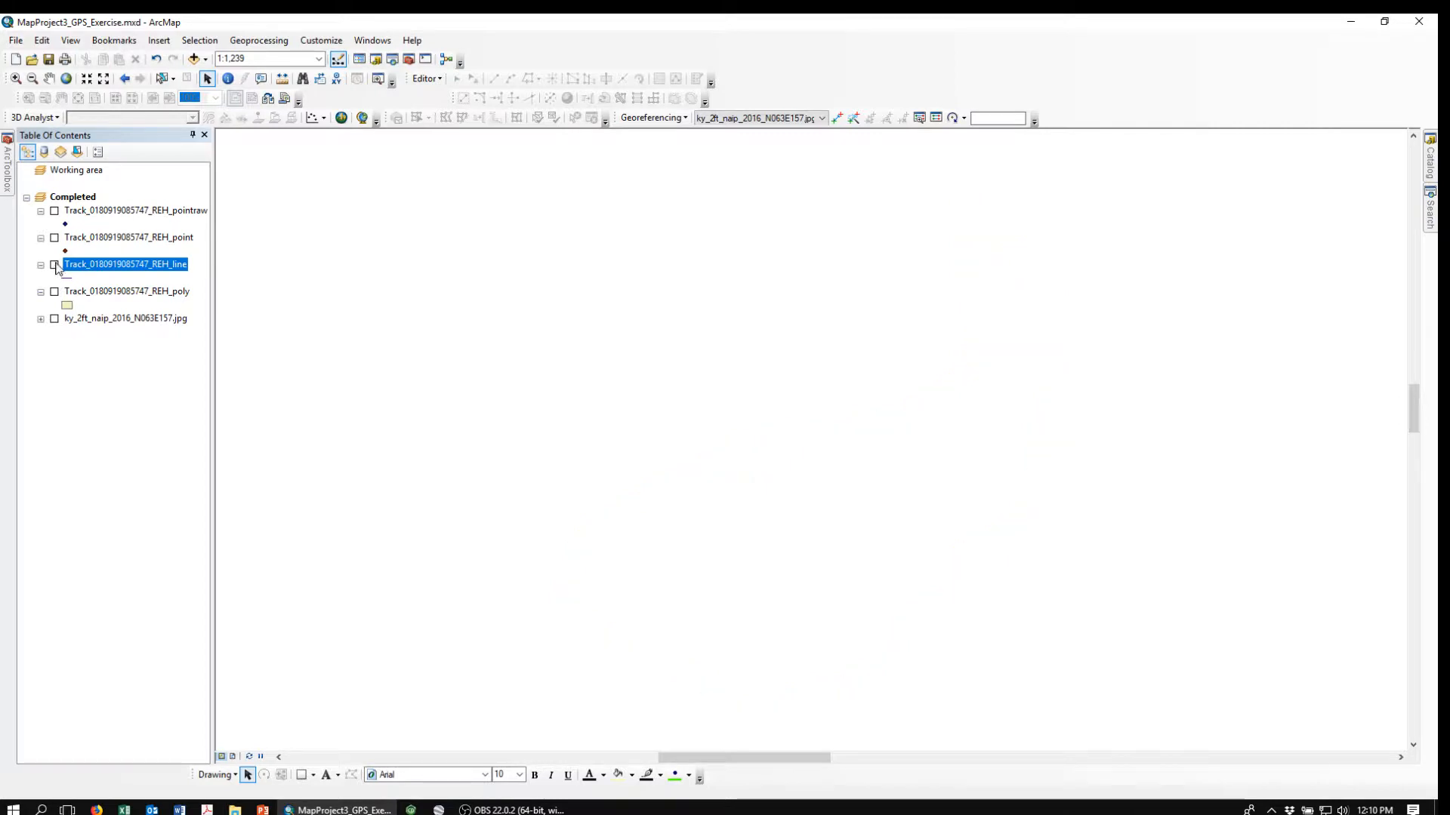
left_click(26, 198)
Activate the empty Working area data frame.
left_click(66, 172)
right_click(68, 174)
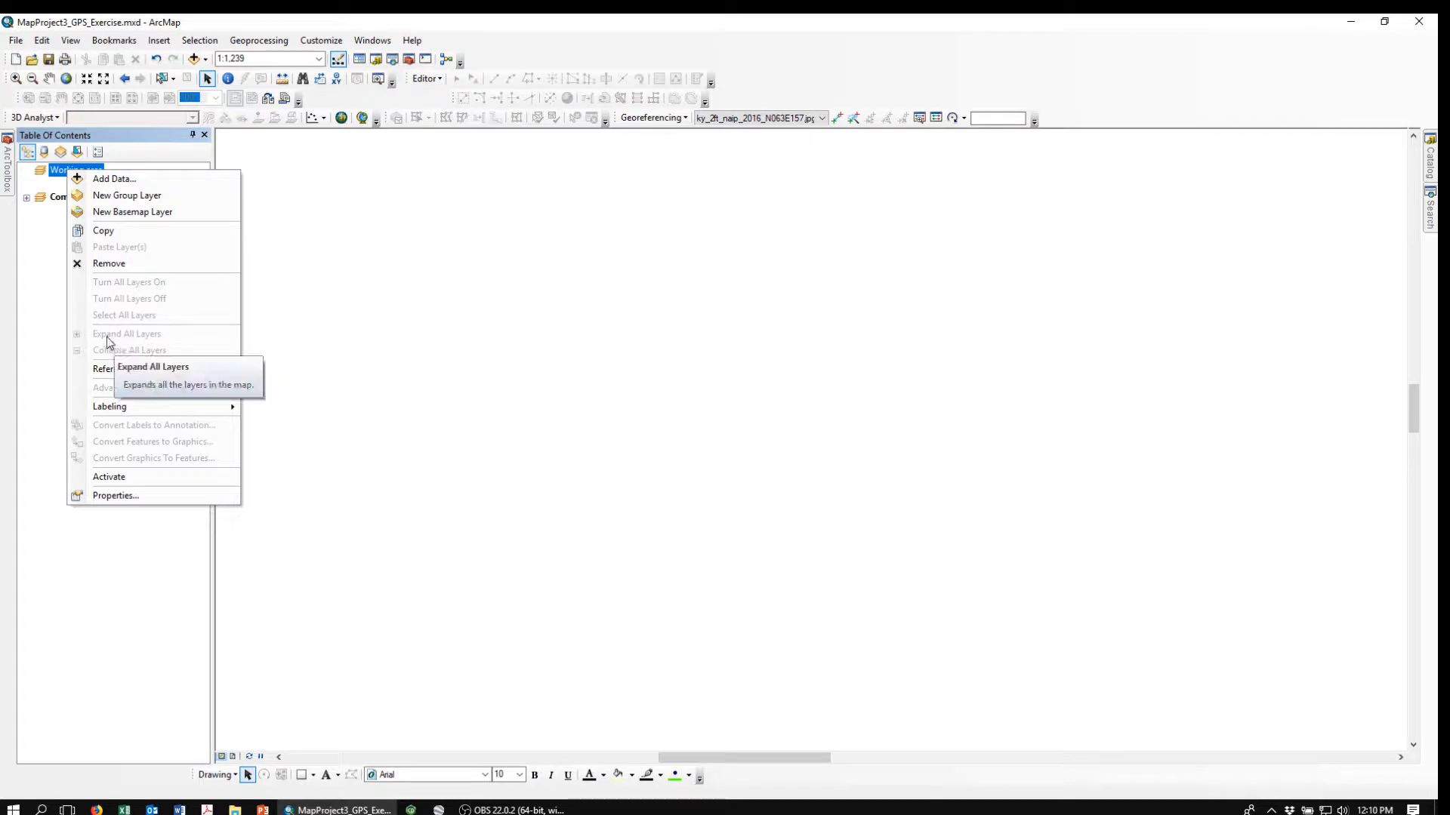
left_click(104, 477)
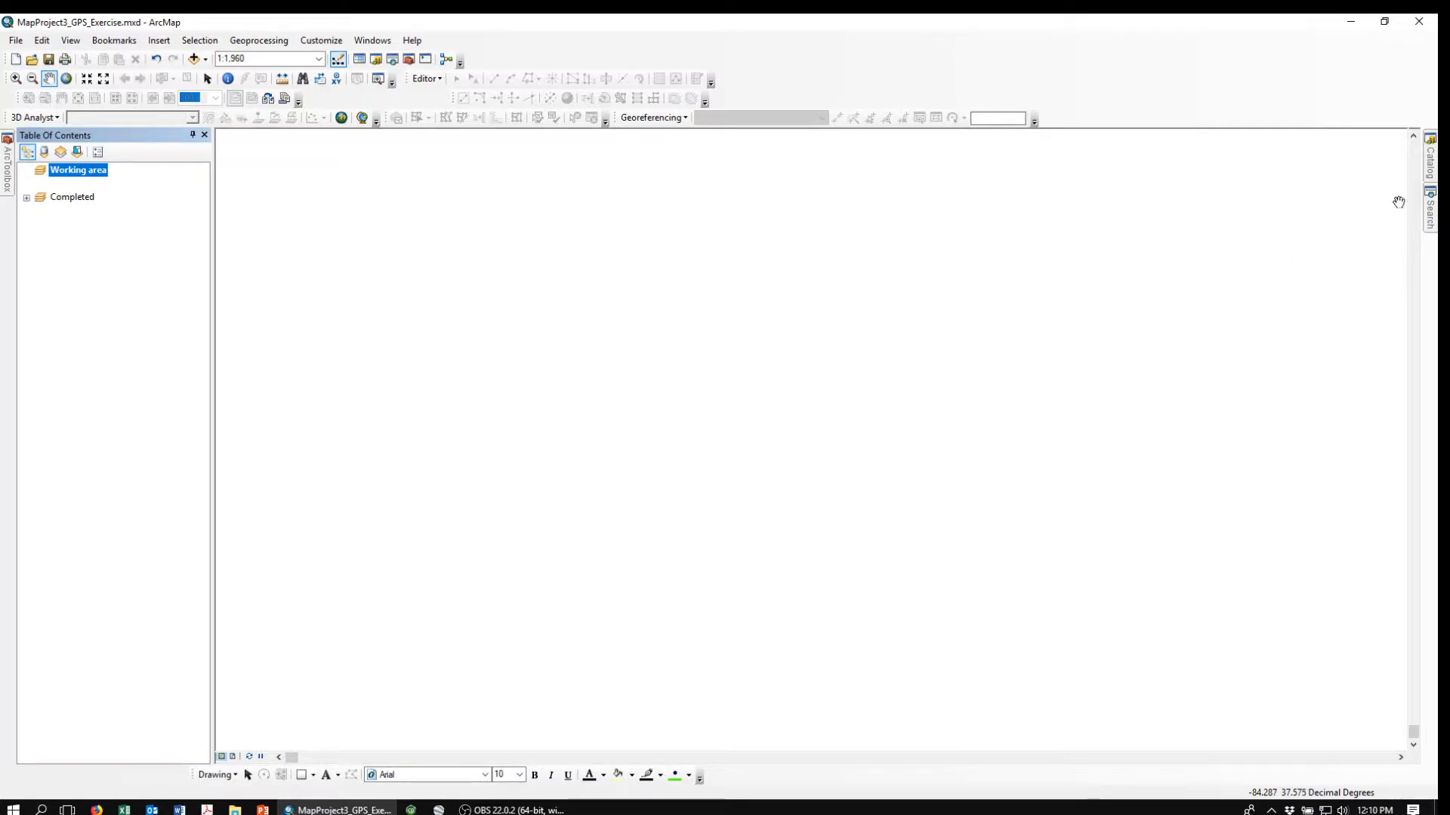
Open the GPX To Features tool from the From GPS conversion toolset.
left_click(1430, 162)
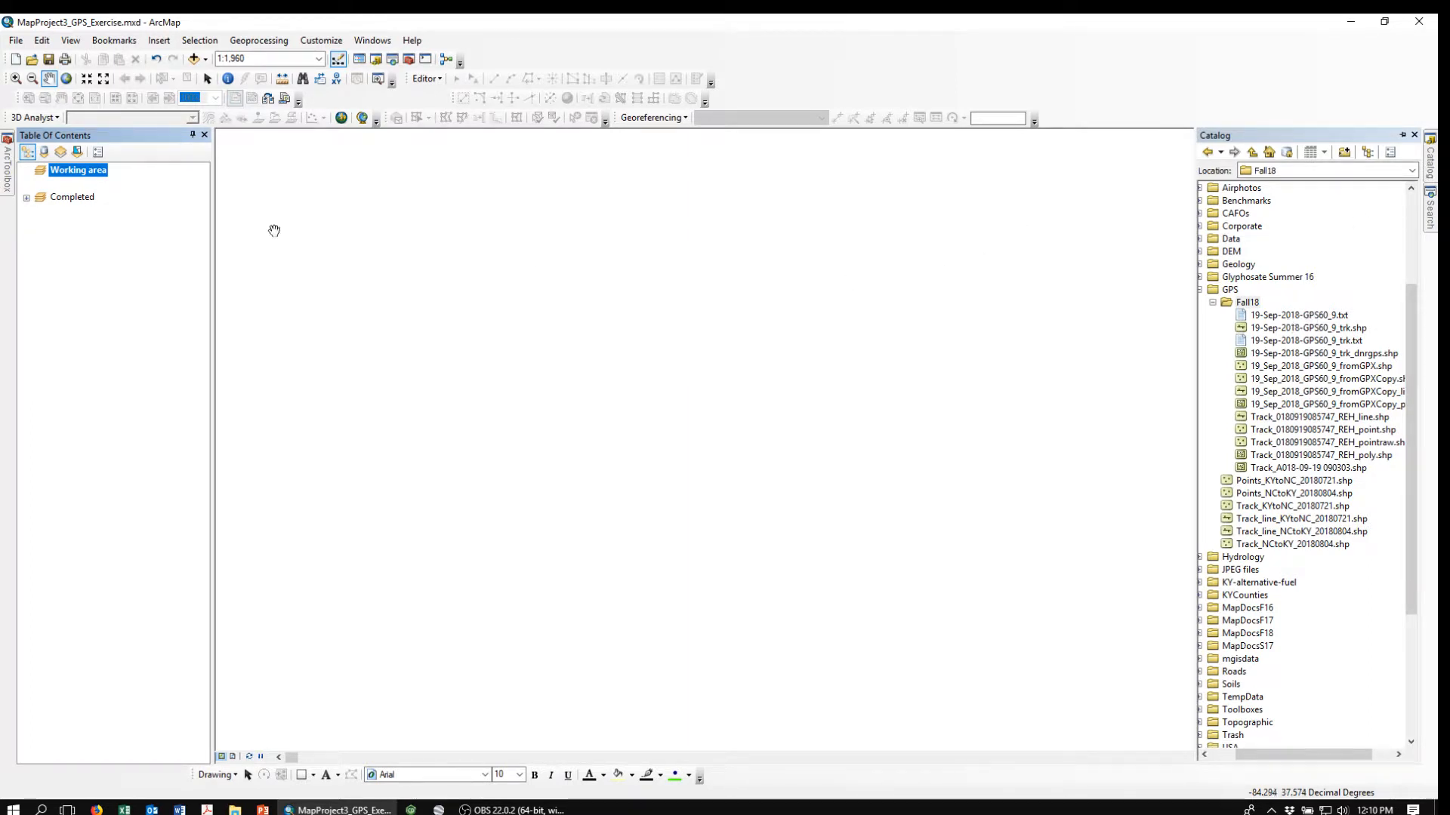
left_click(6, 170)
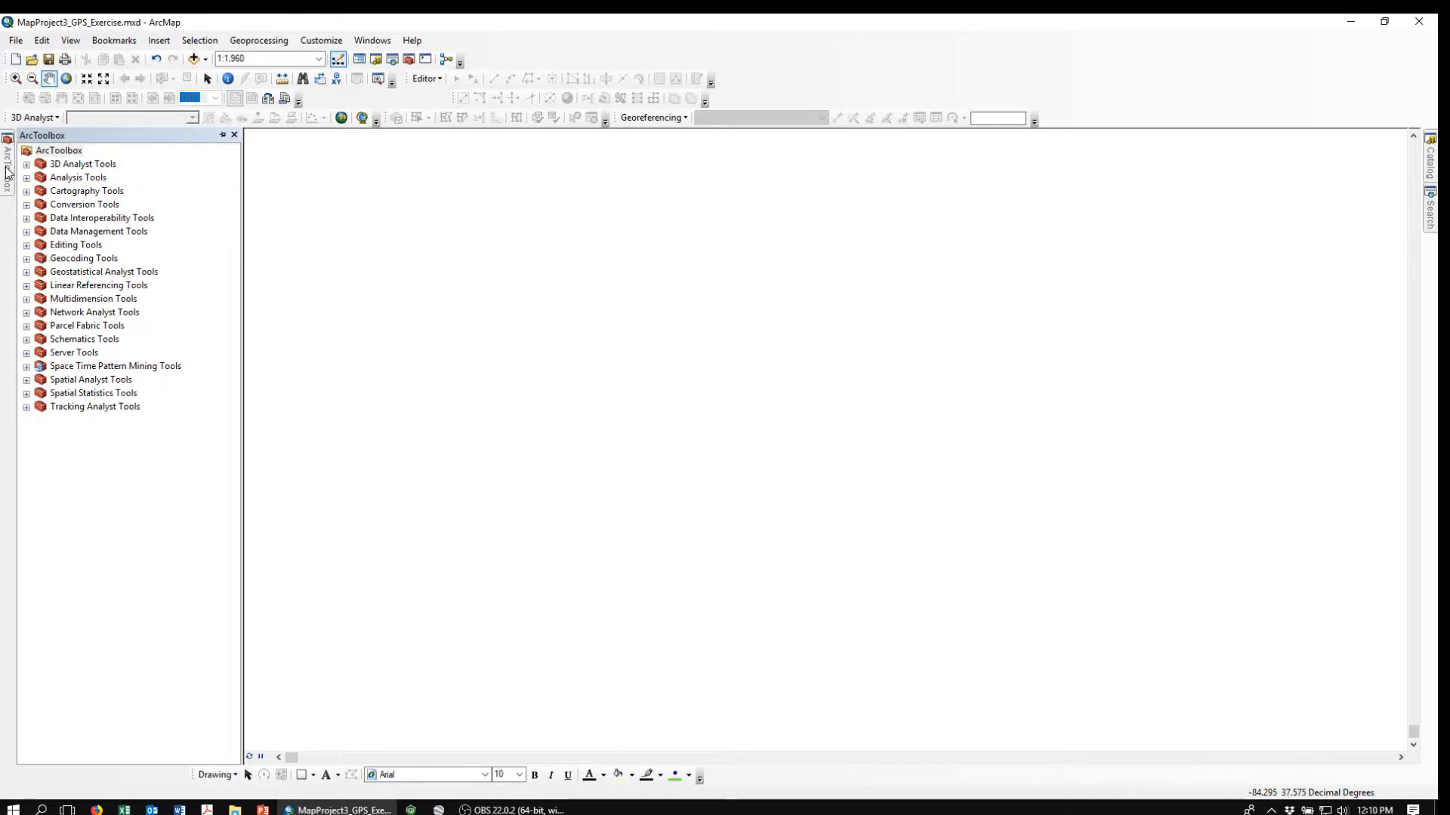
left_click(27, 205)
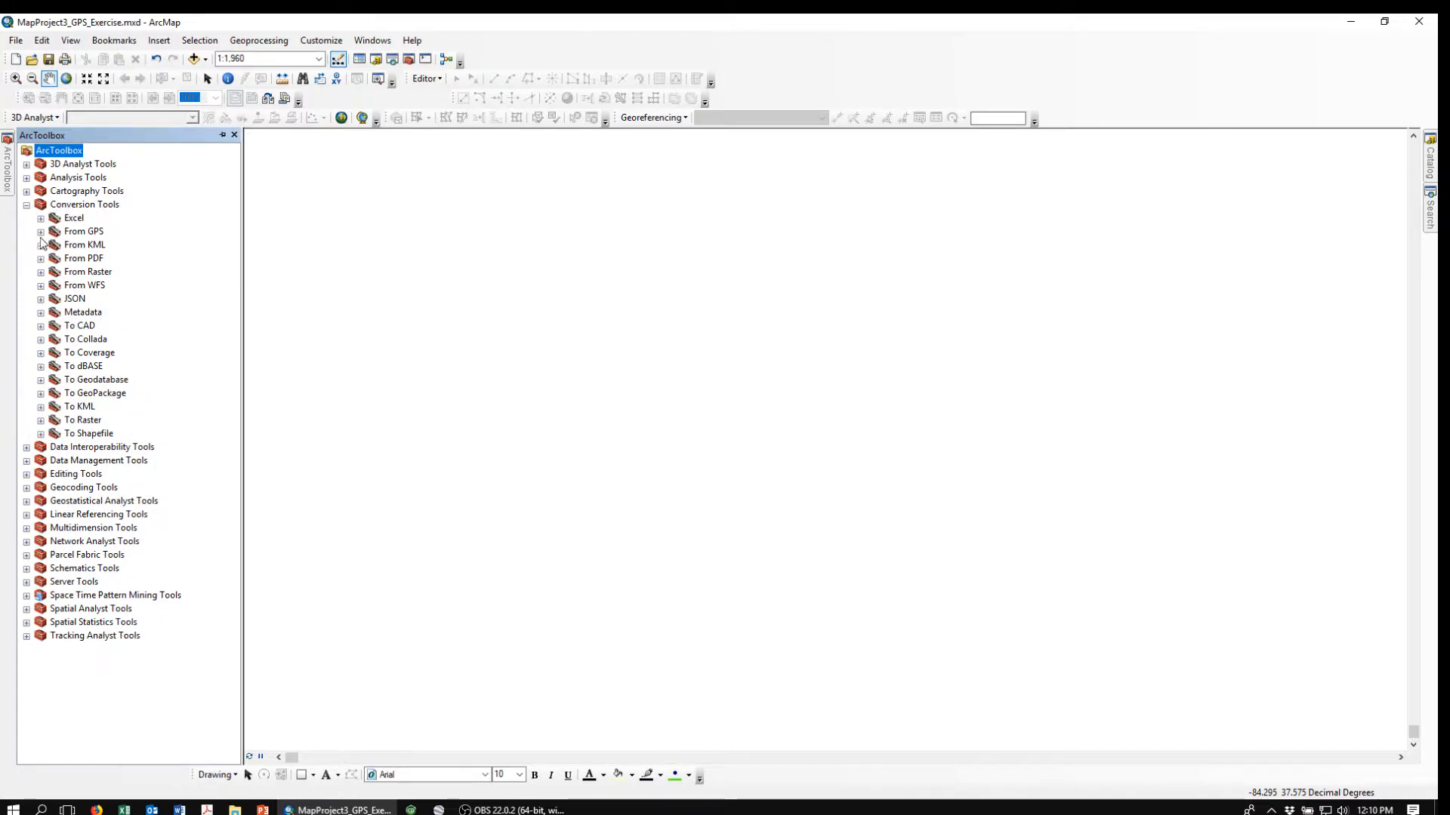
left_click(41, 232)
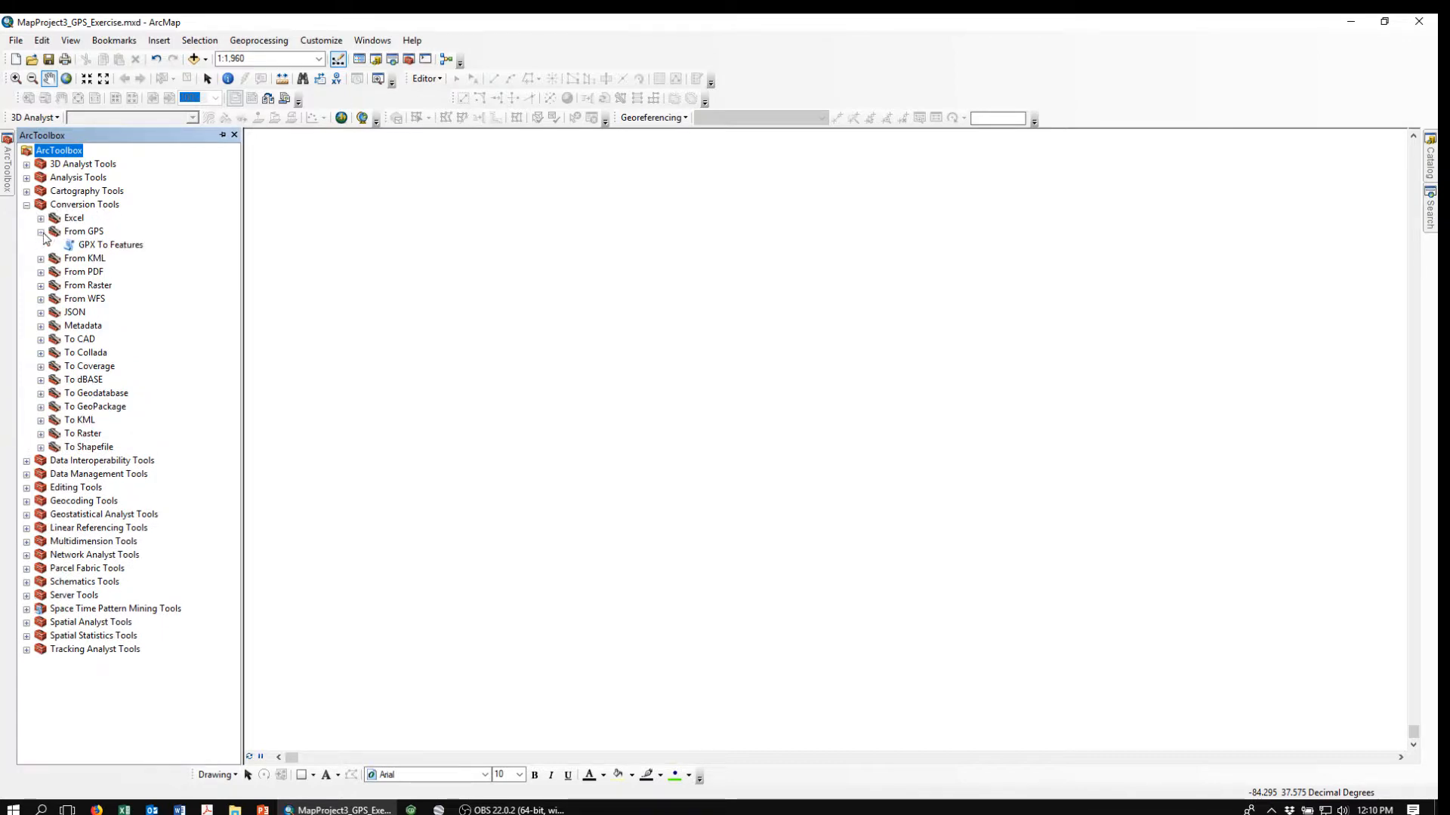
double_click(88, 246)
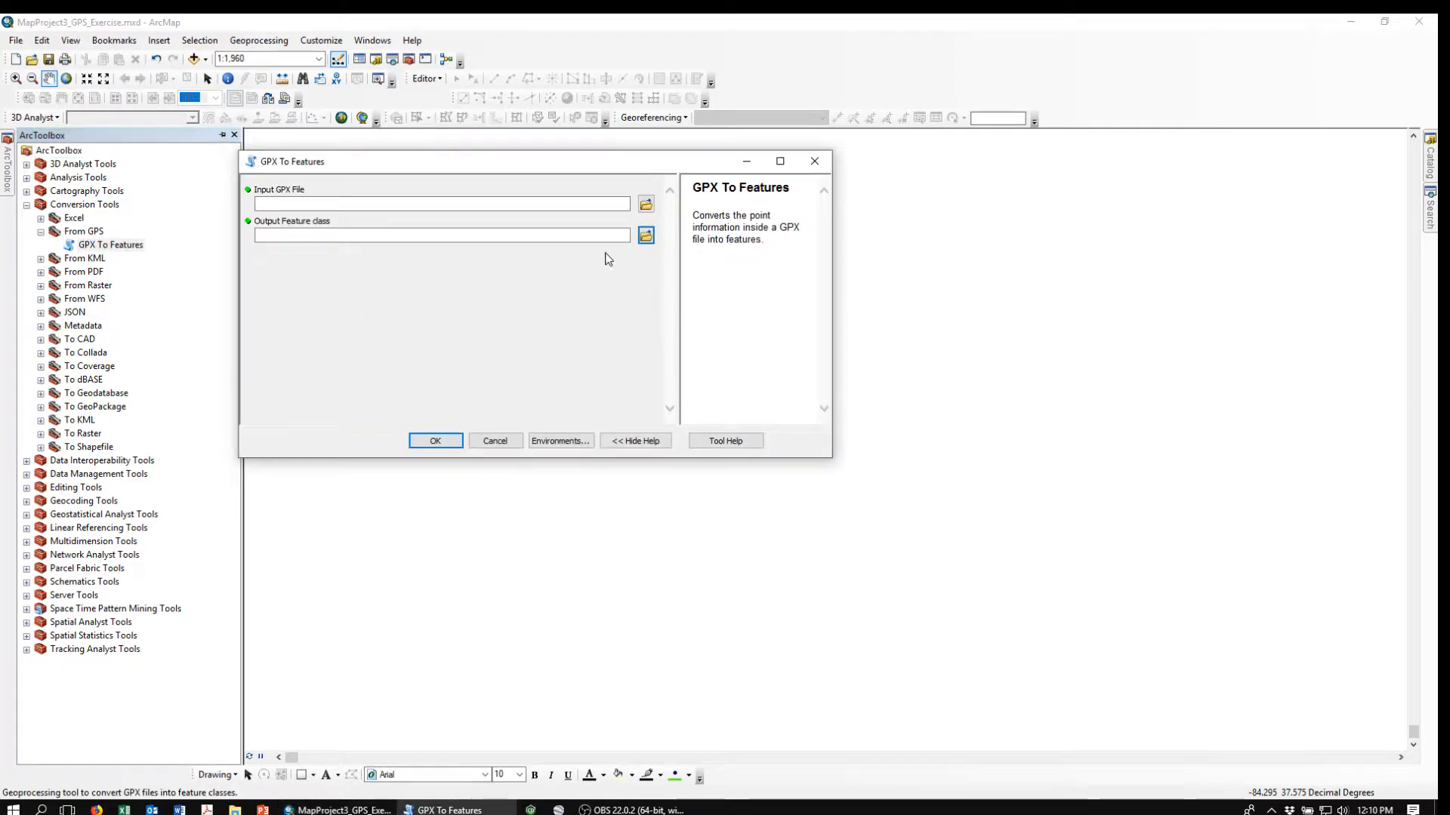
left_click(645, 204)
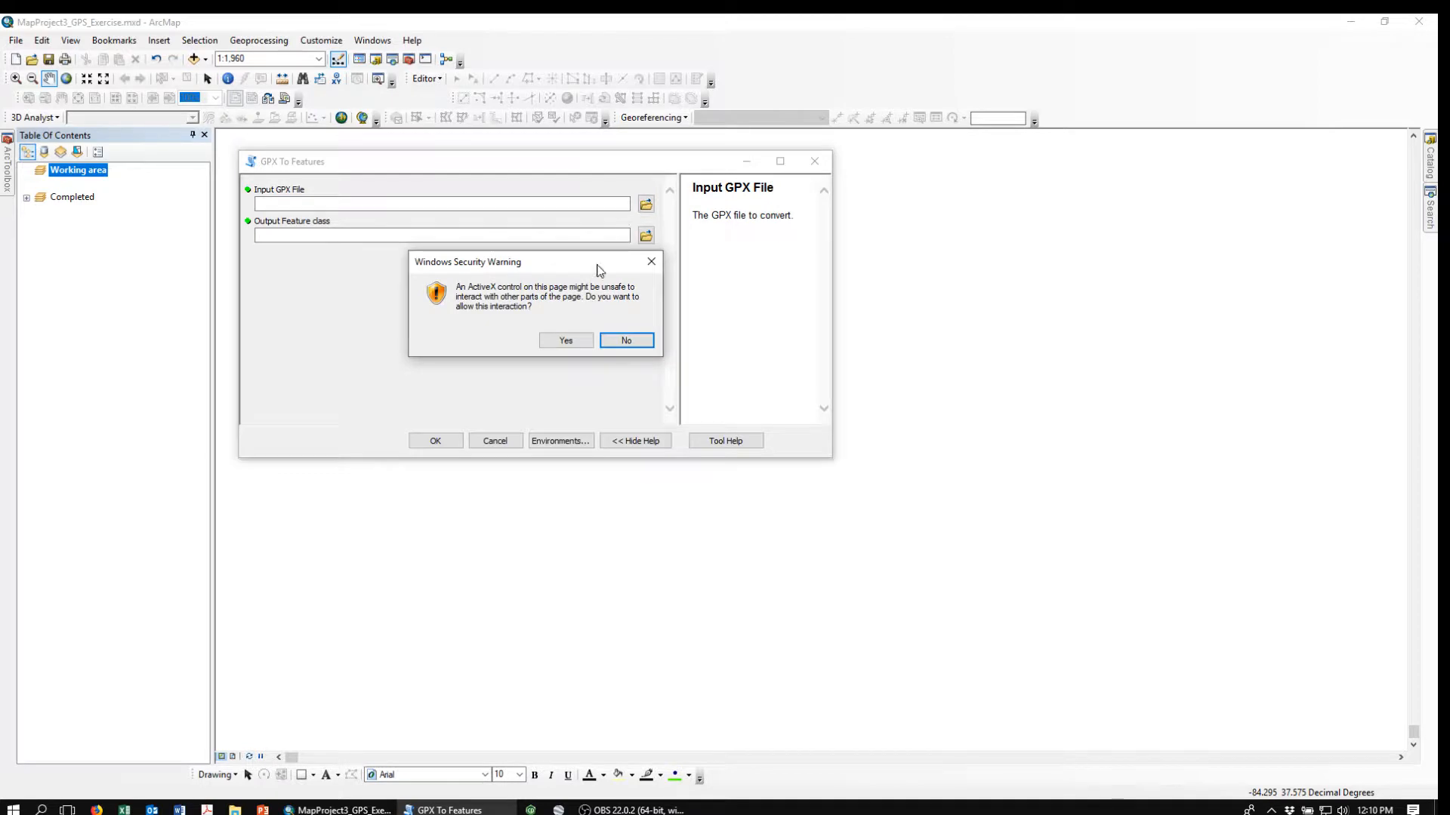
left_click(562, 339)
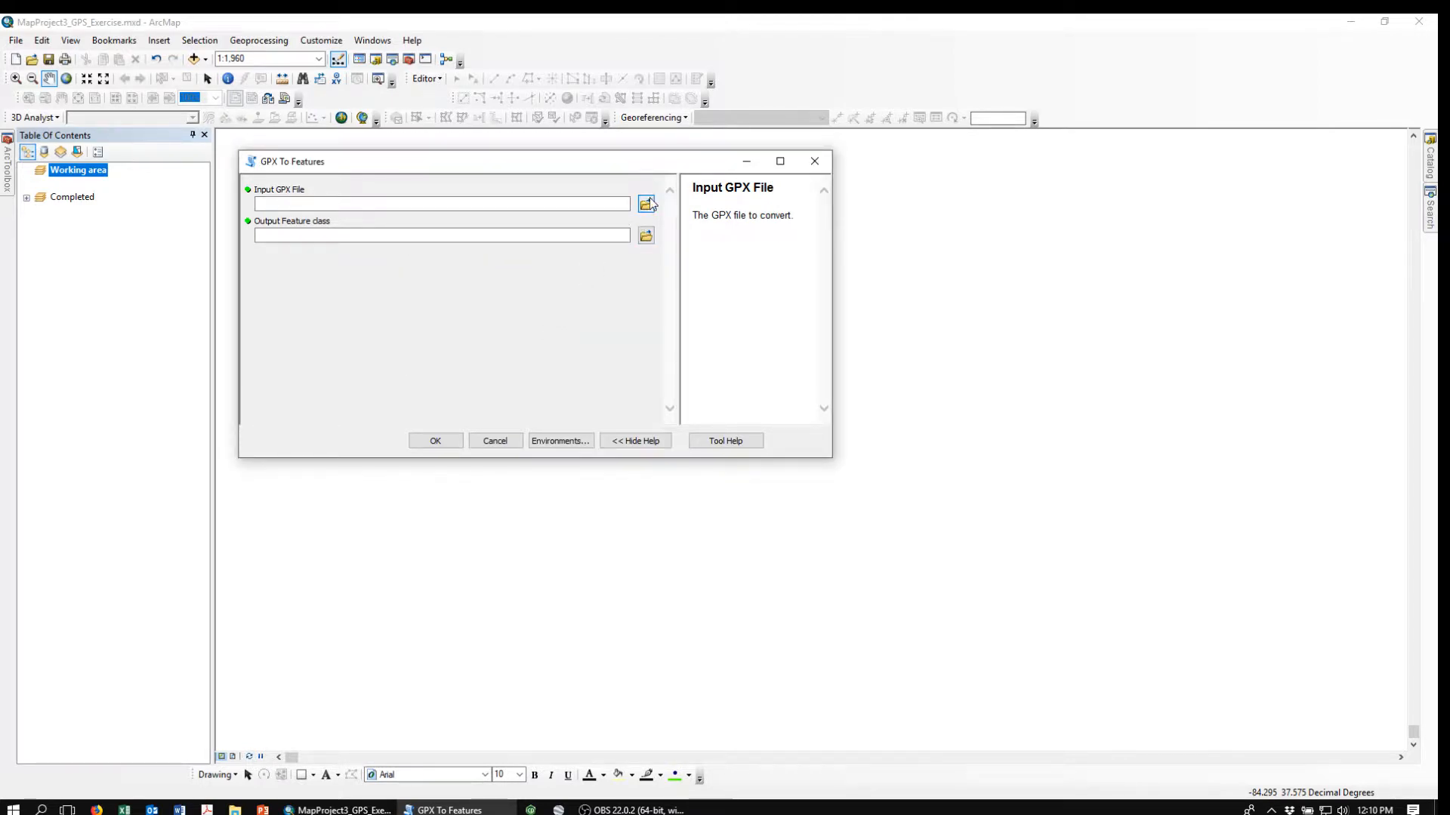
left_click(646, 204)
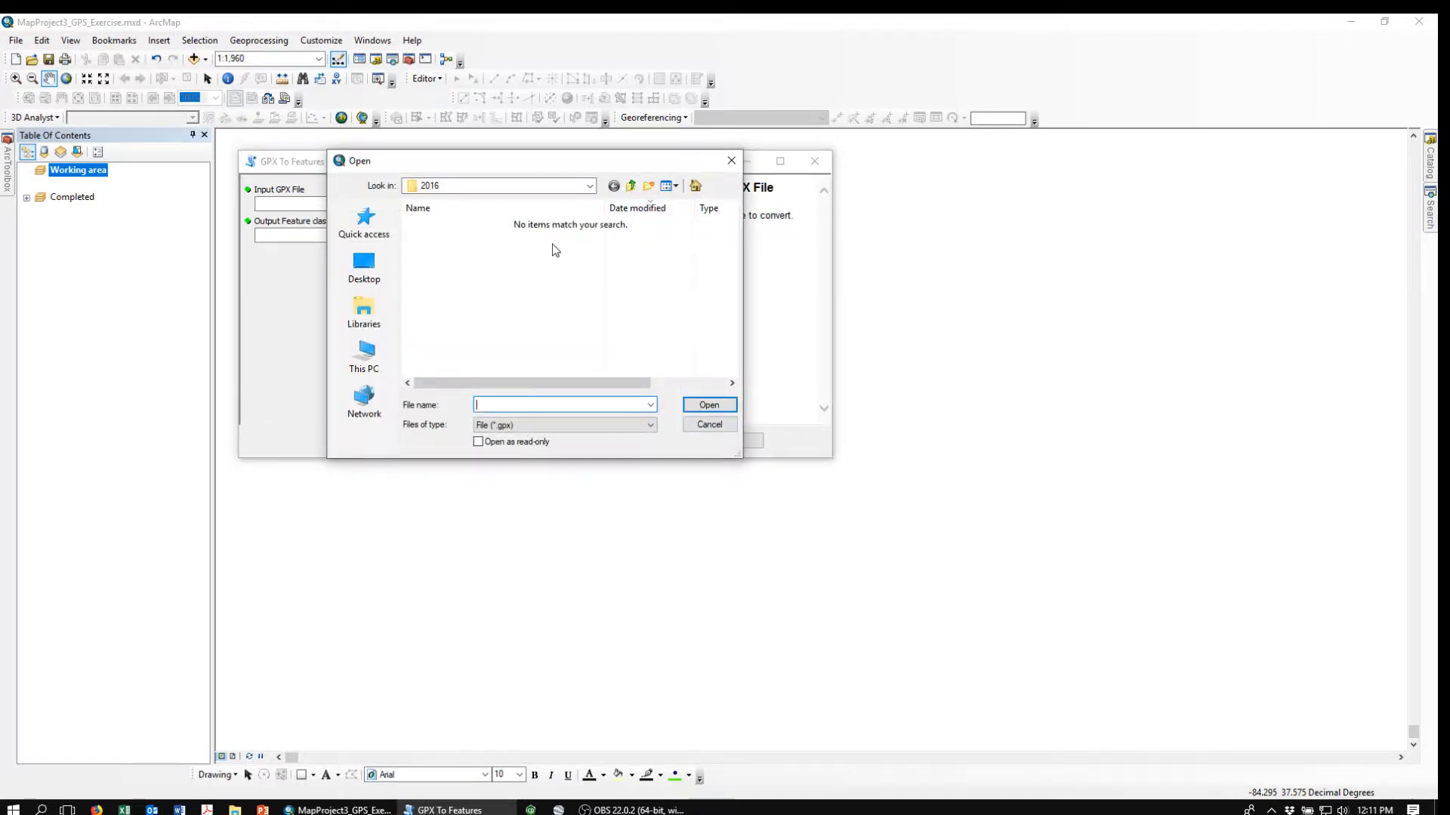
left_click(633, 186)
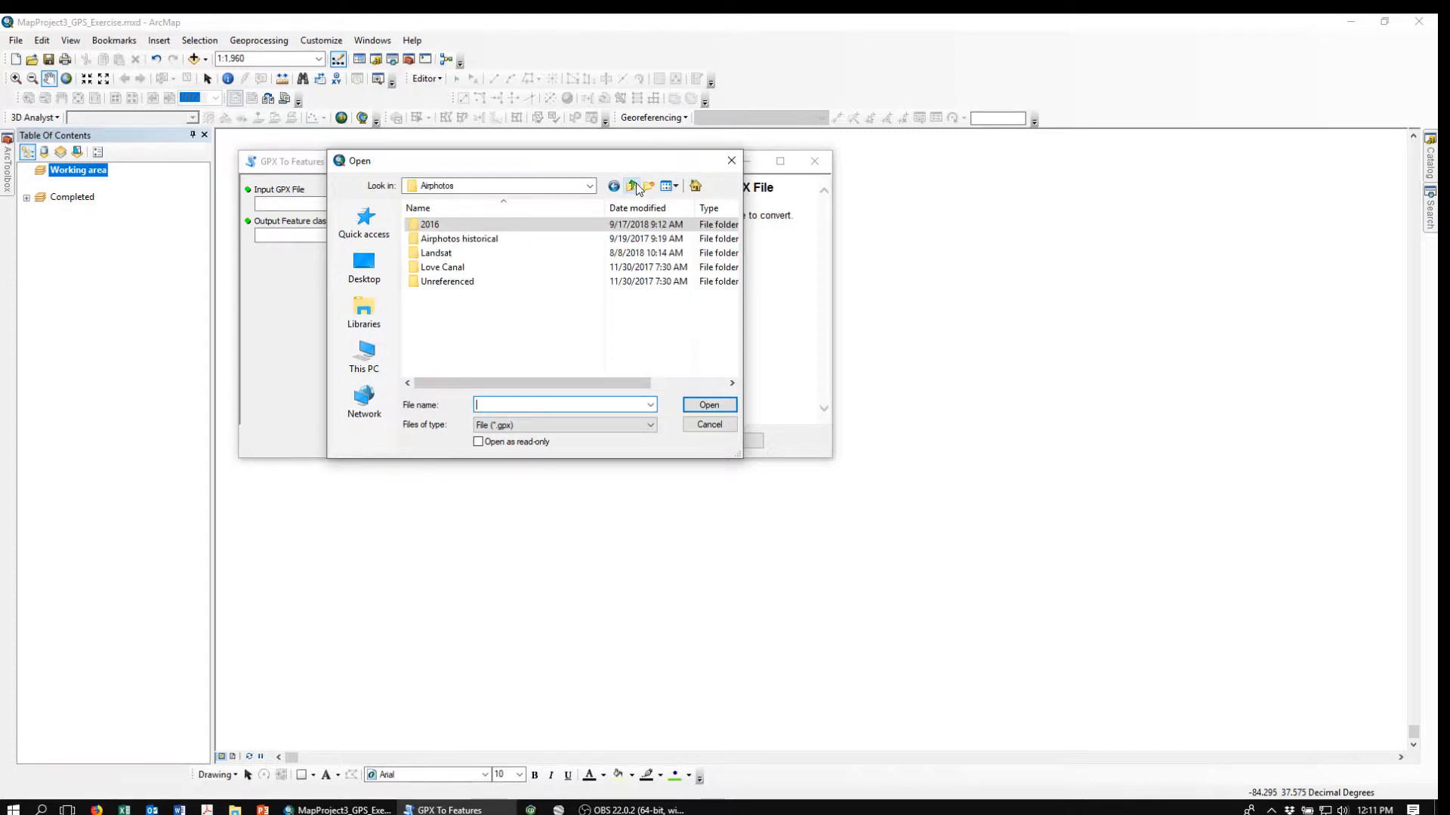
left_click(635, 186)
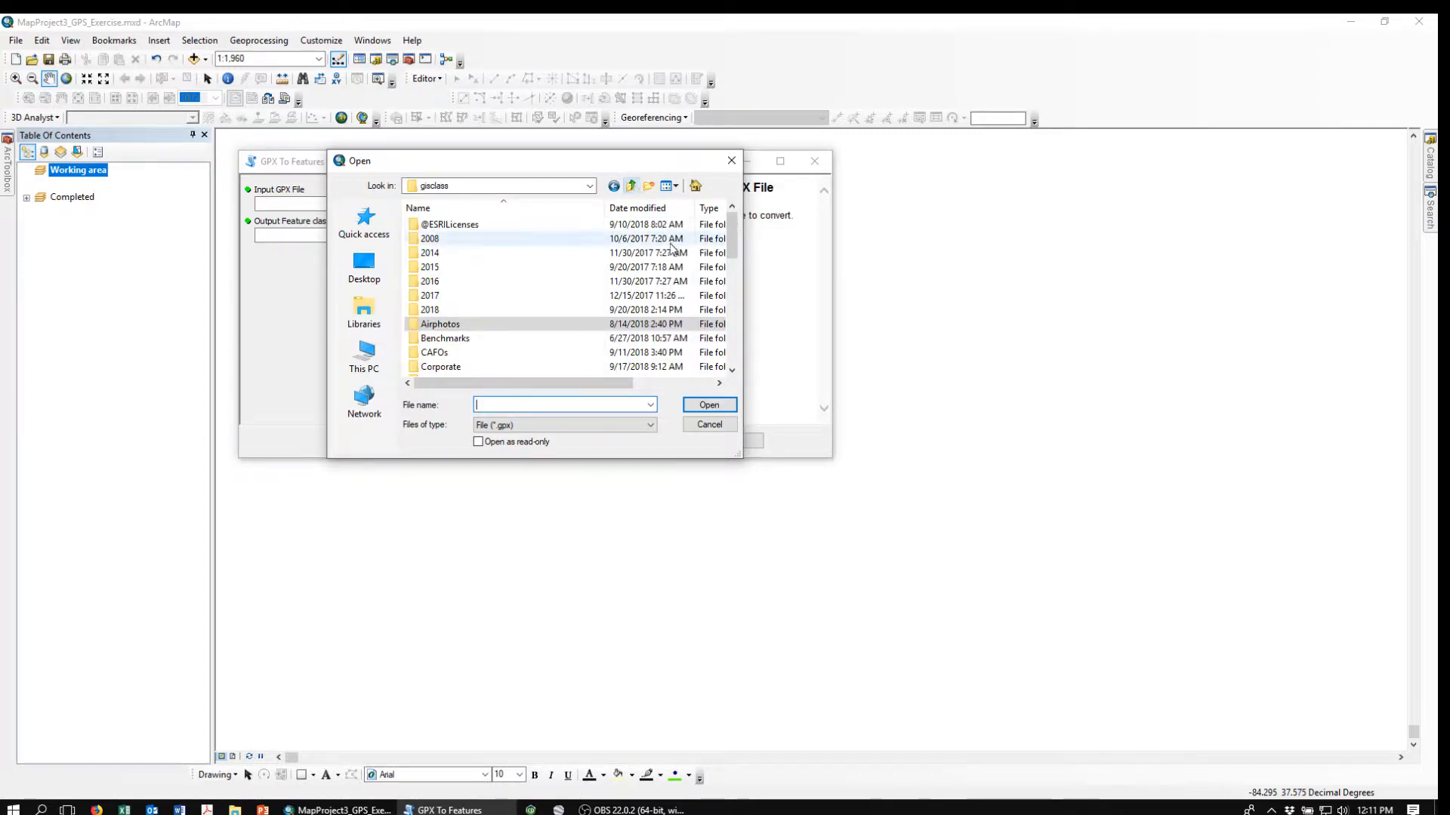
left_click_drag(734, 231, 735, 268)
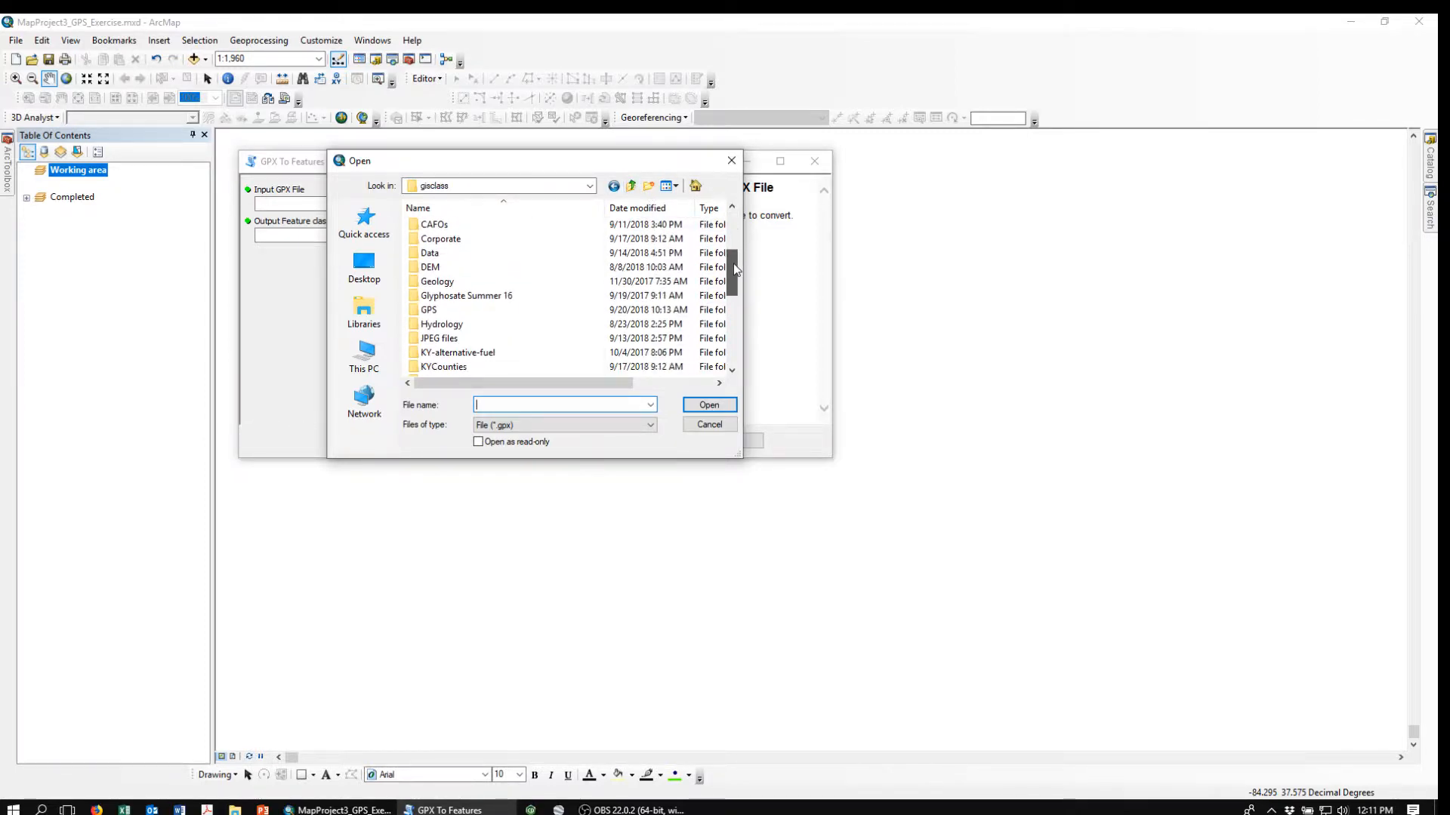
double_click(425, 311)
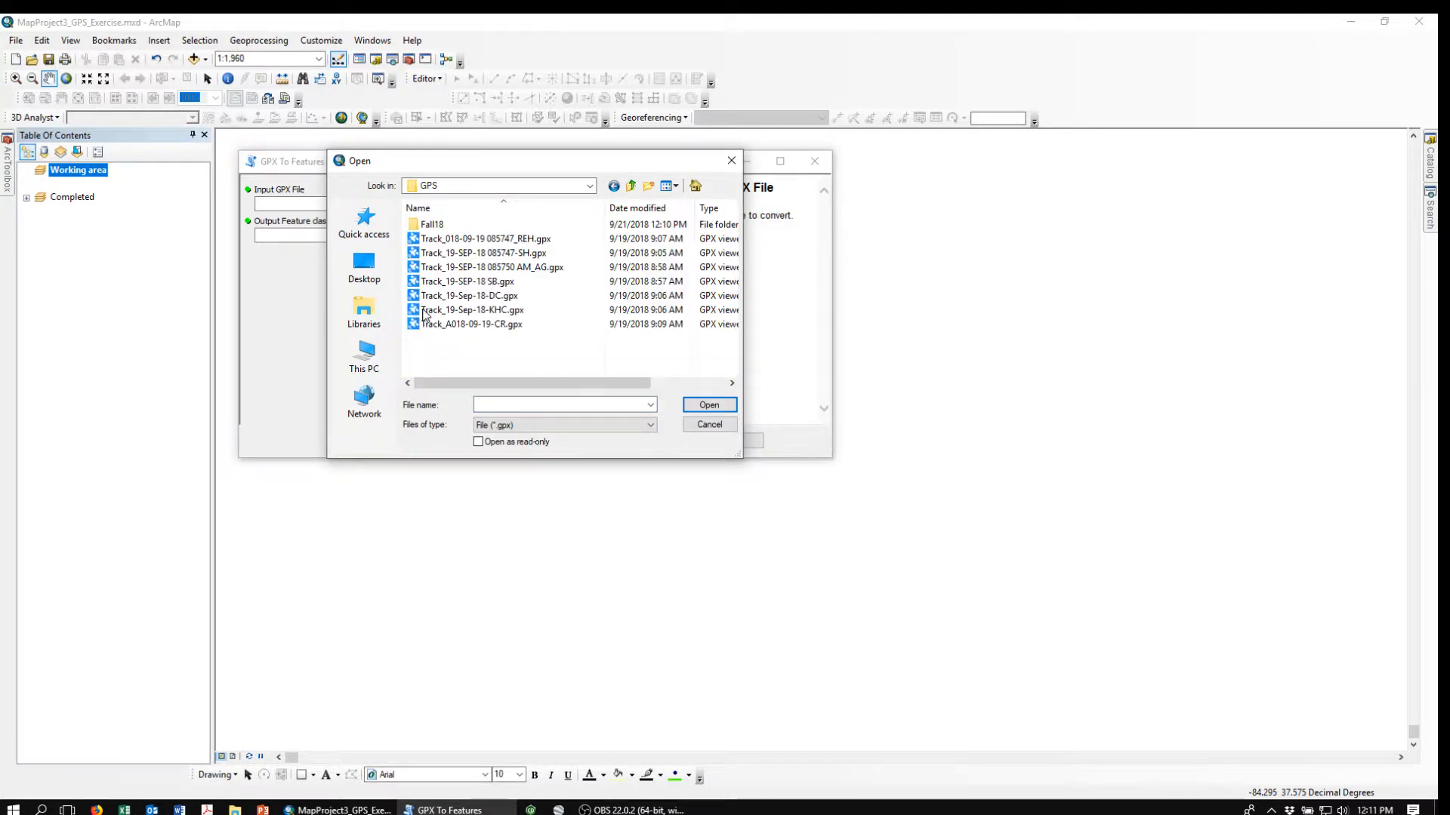
left_click(475, 240)
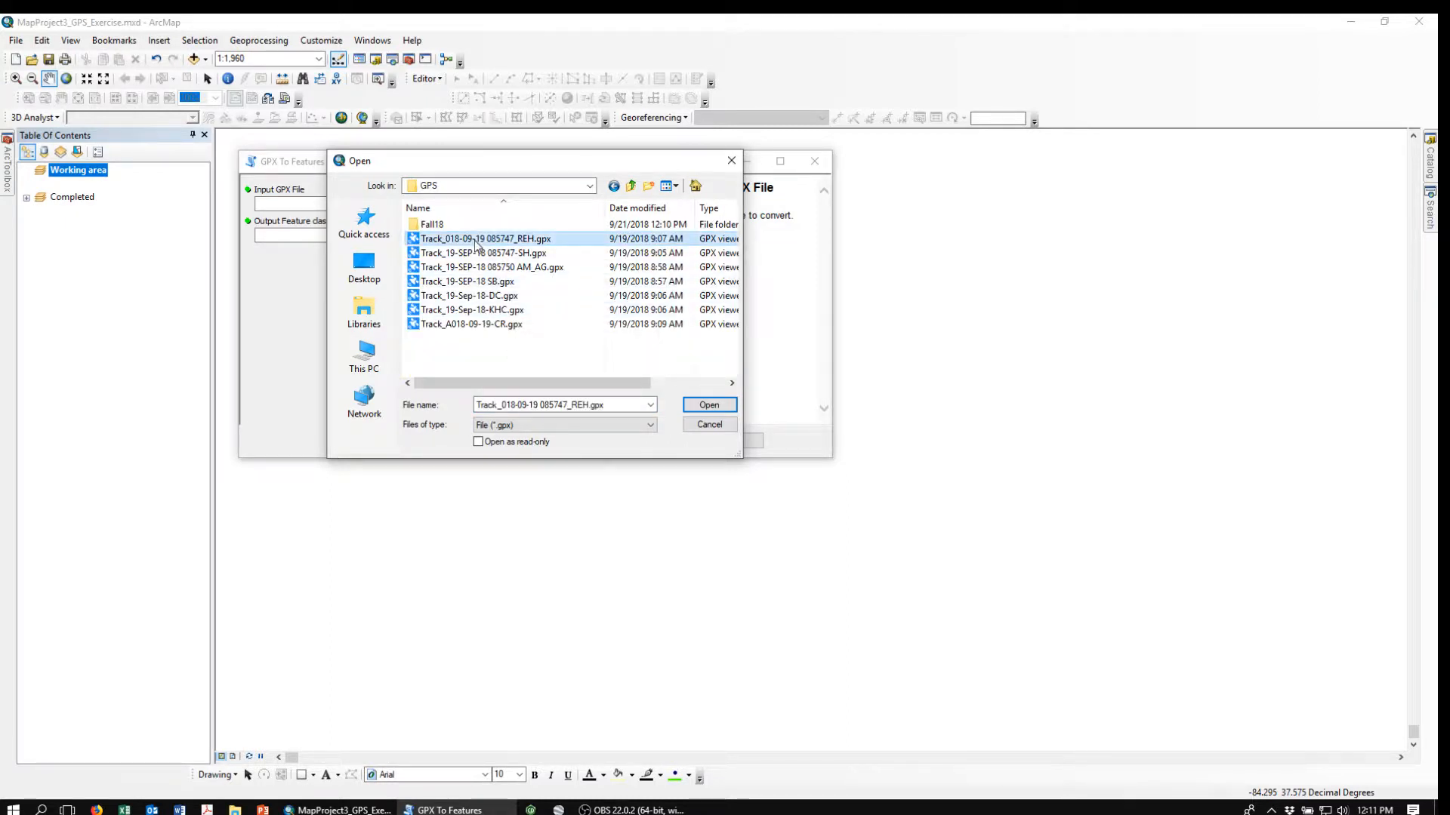
left_click(707, 407)
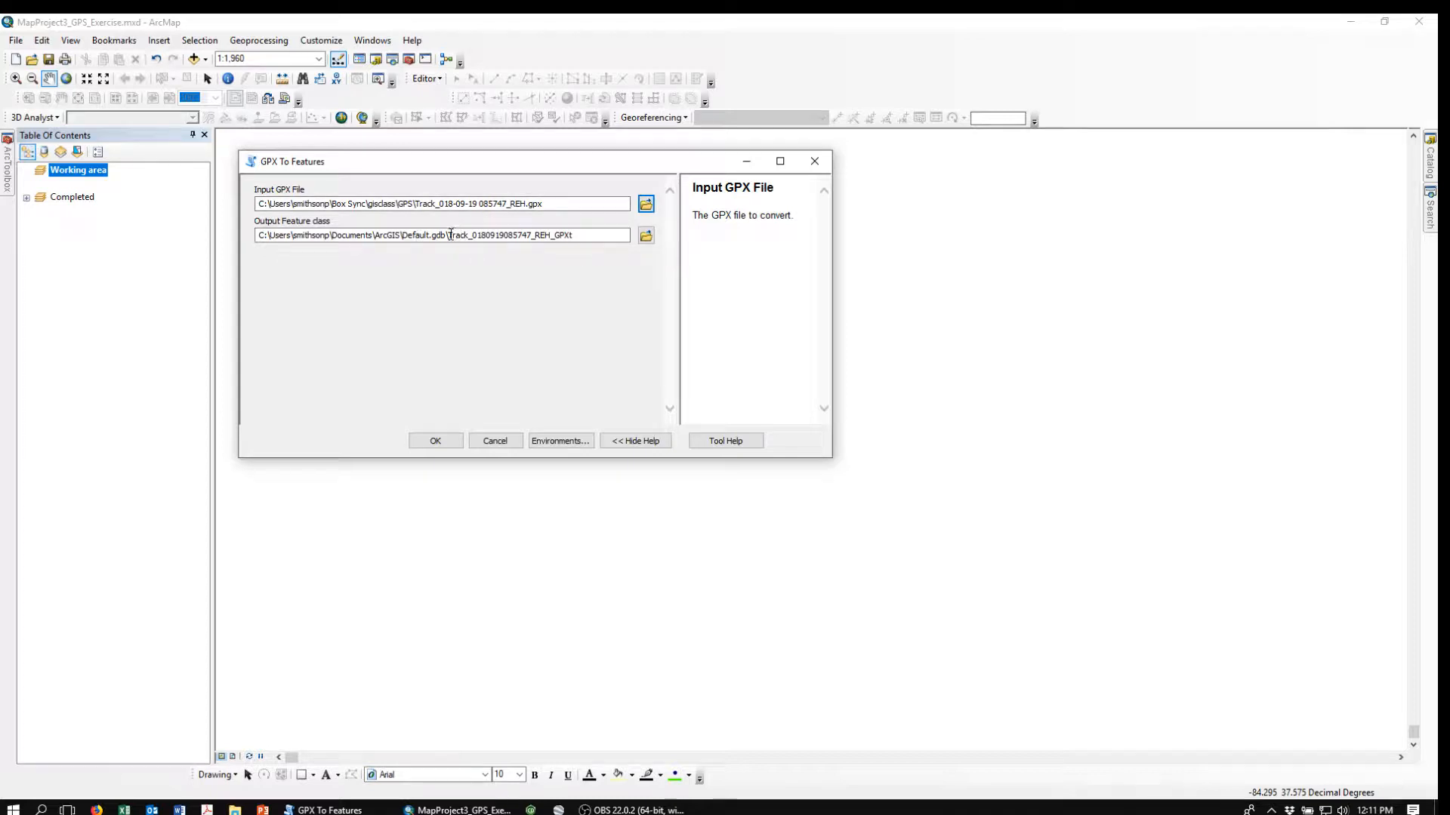
left_click_drag(450, 236, 587, 240)
key("ctrl+c")
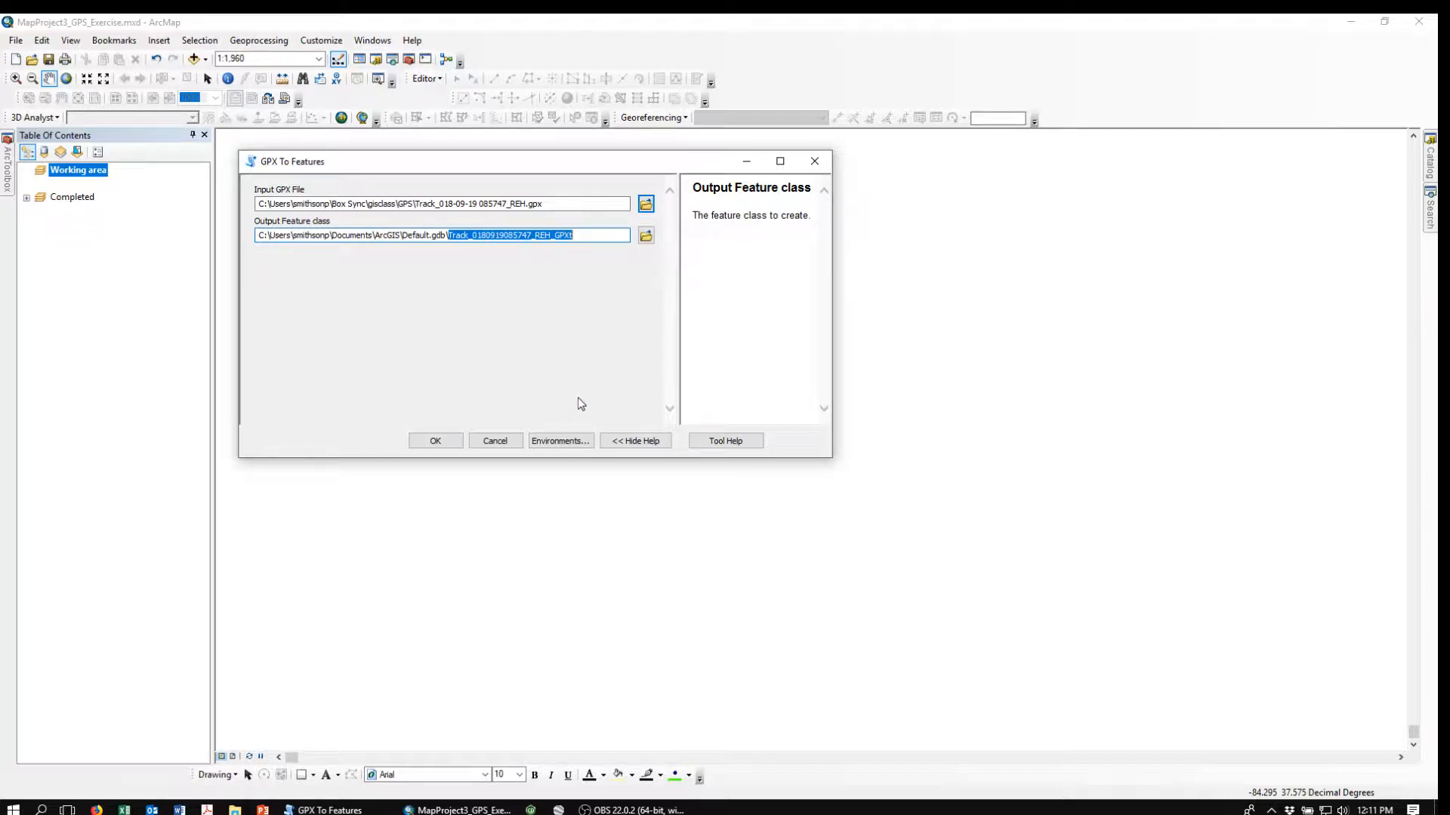
left_click(646, 235)
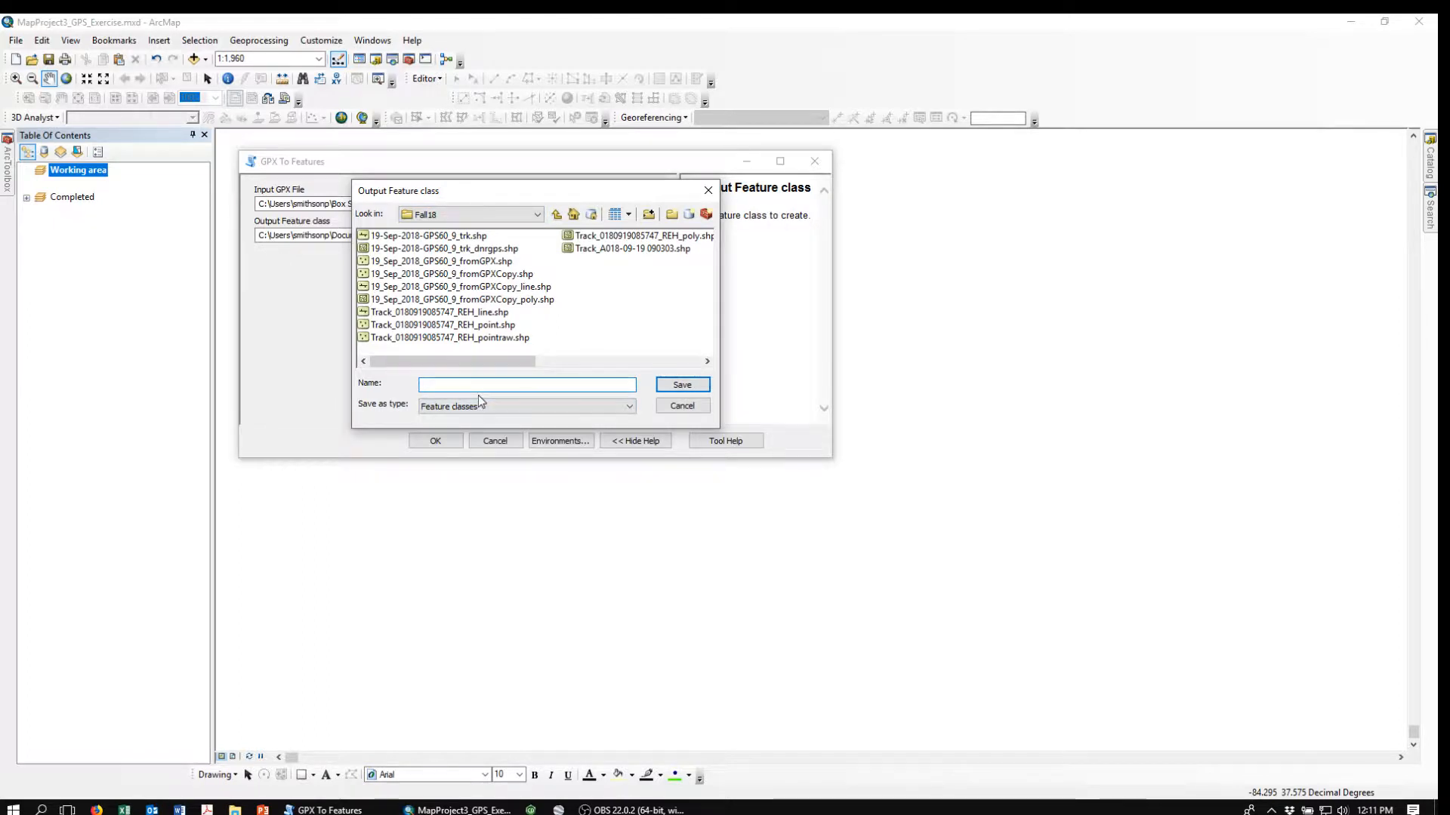
key("ctrl+v")
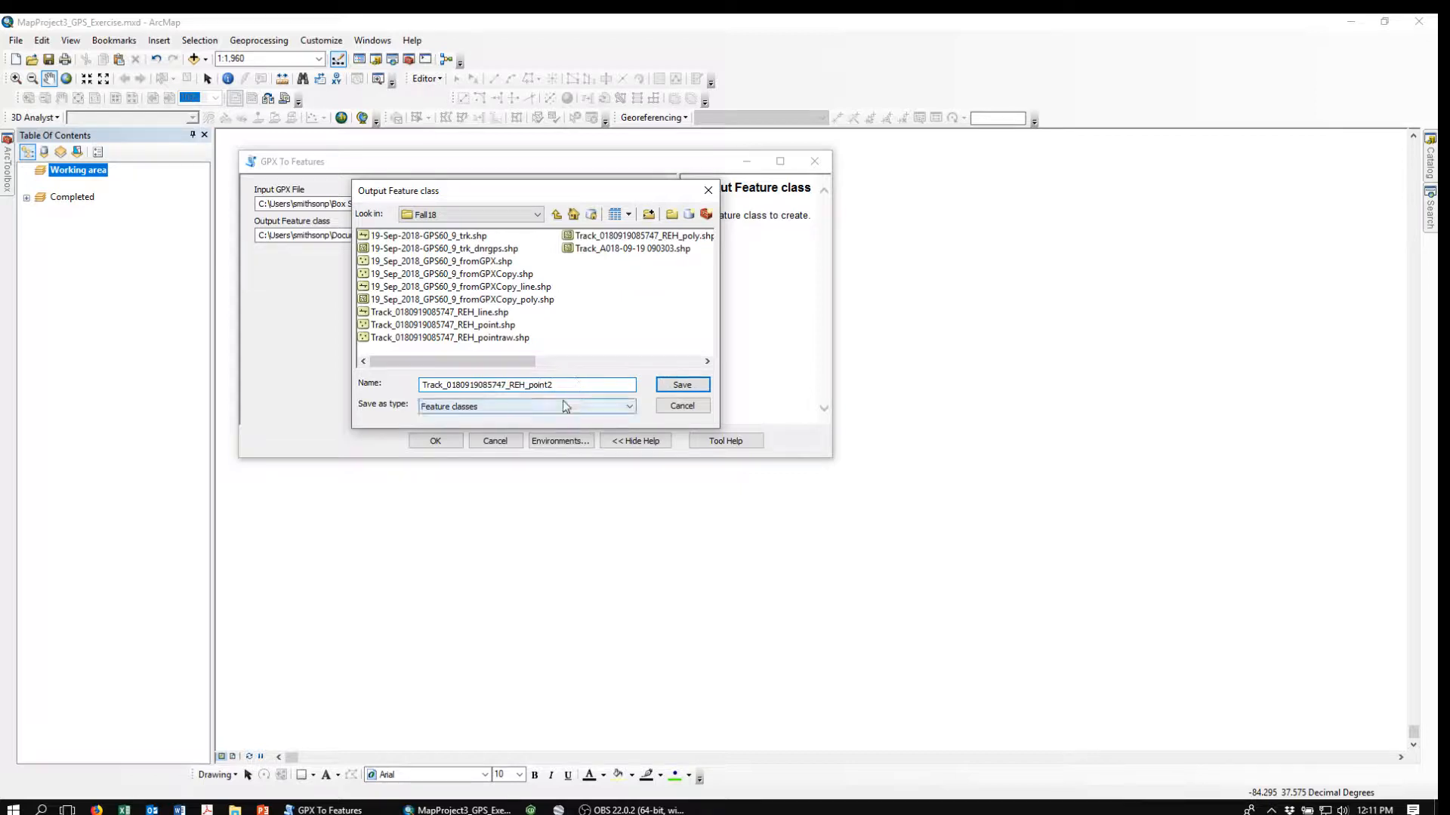
left_click(680, 386)
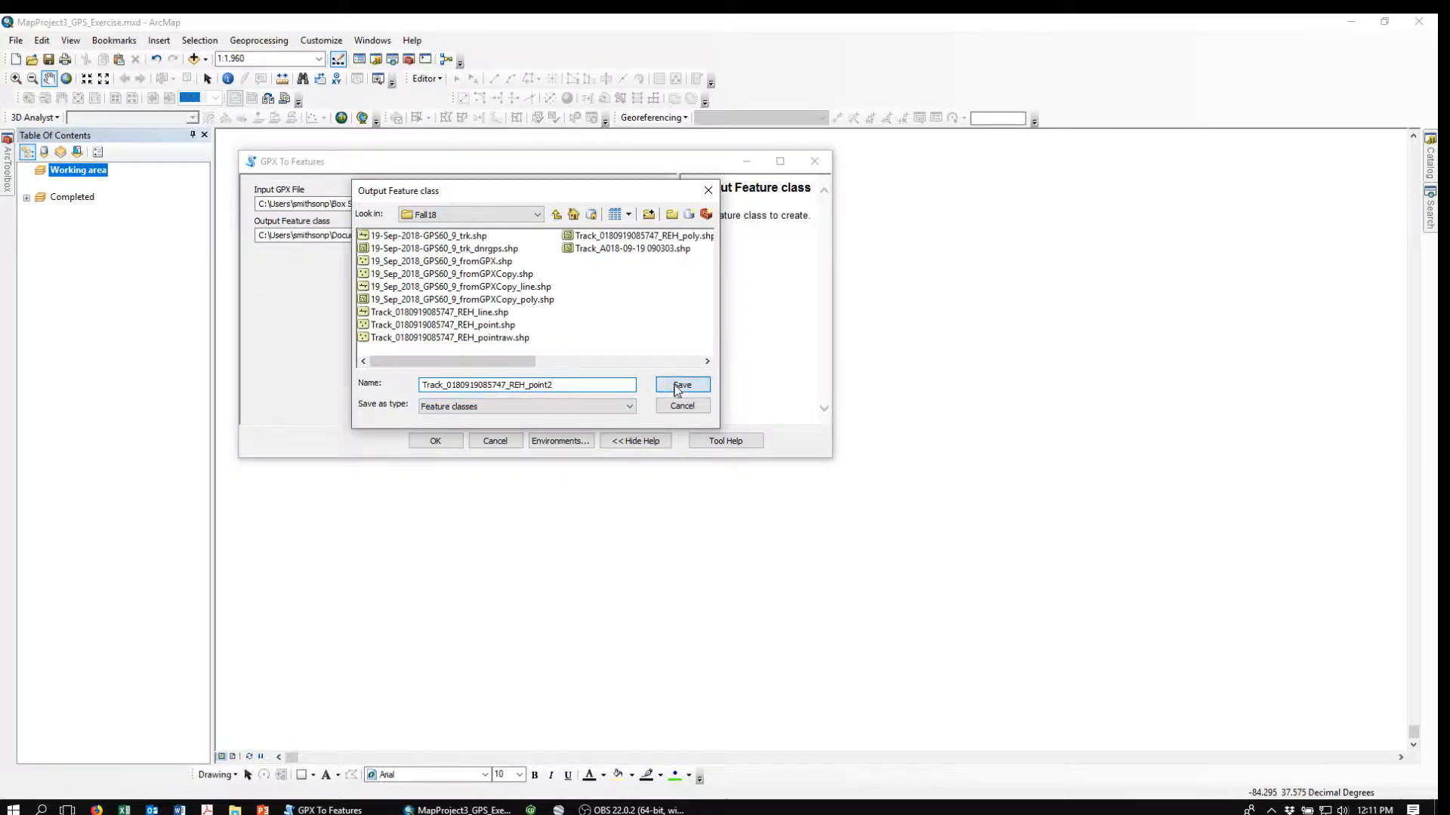
left_click(442, 446)
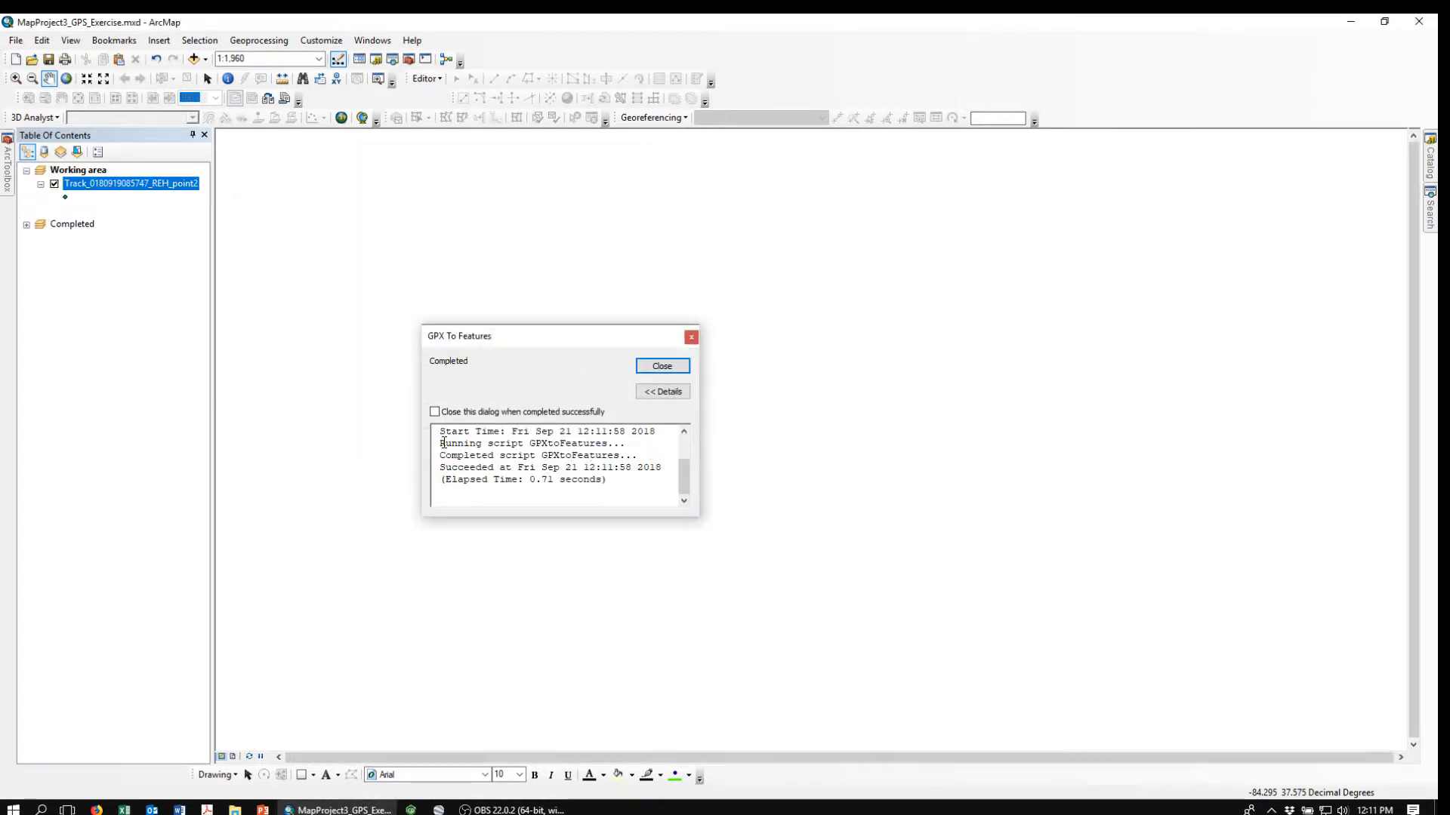
left_click(667, 368)
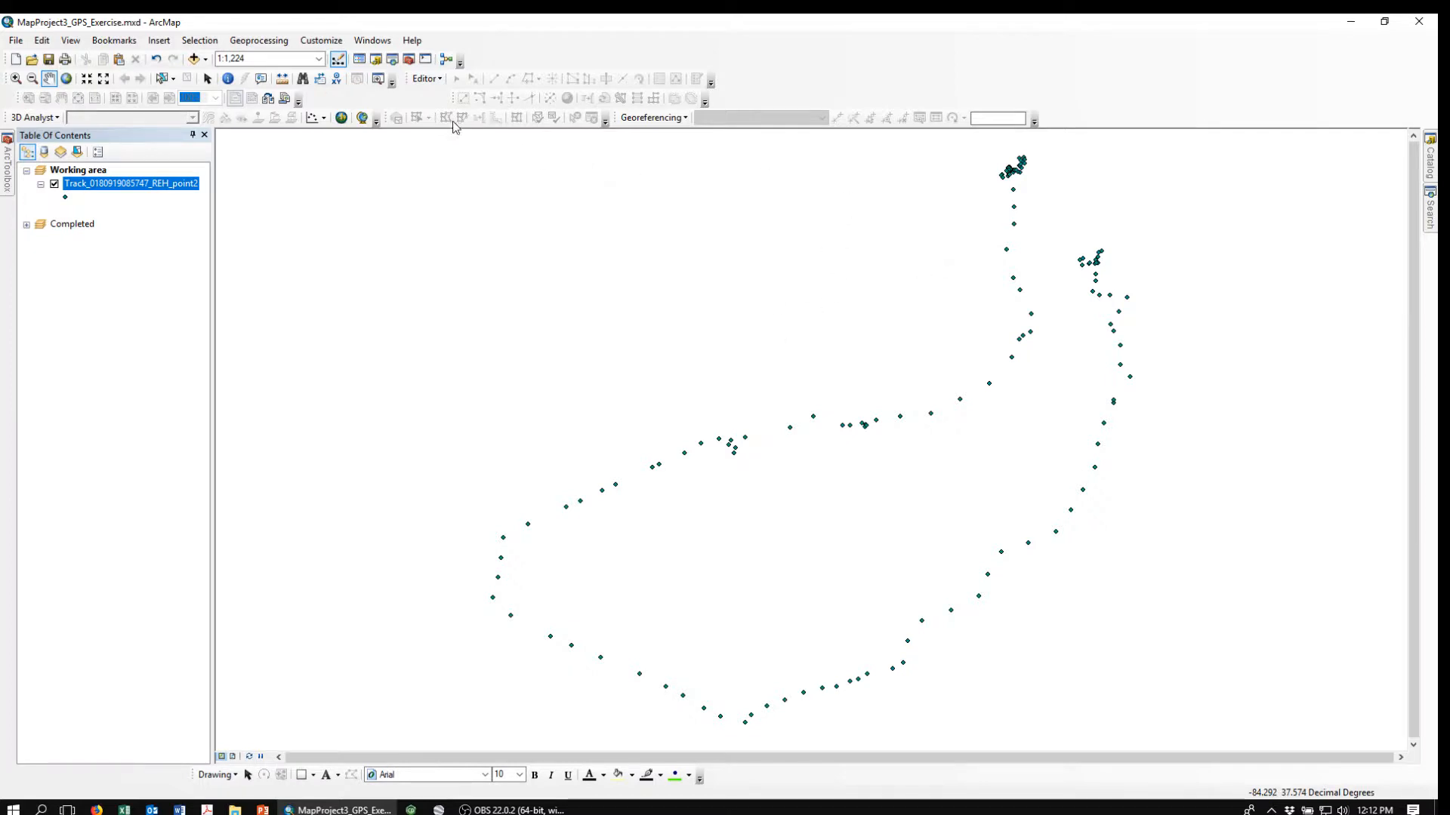
Start an edit session and delete two individual points from the cluster at the track's northernmost end.
left_click(440, 80)
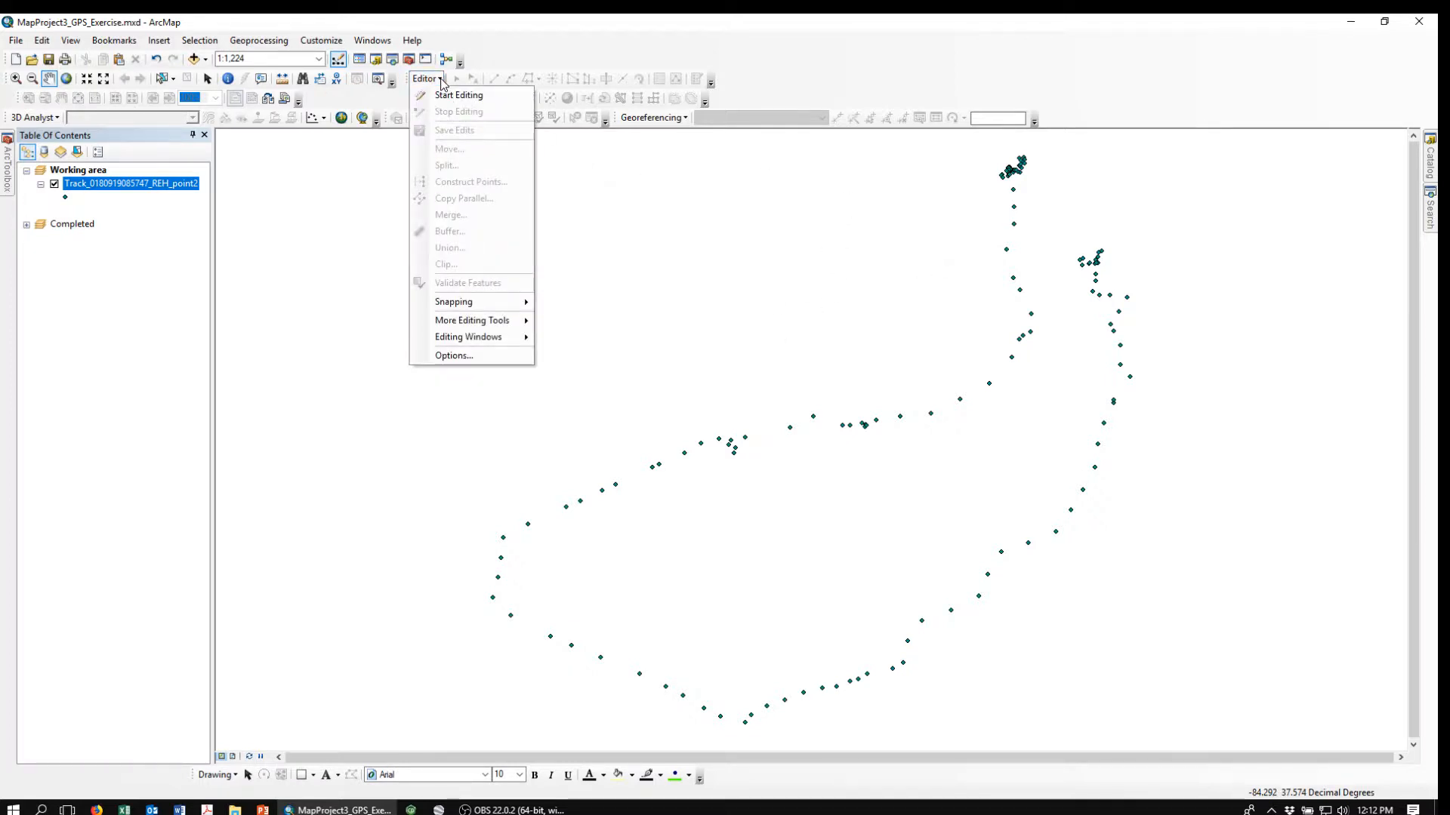
left_click(451, 93)
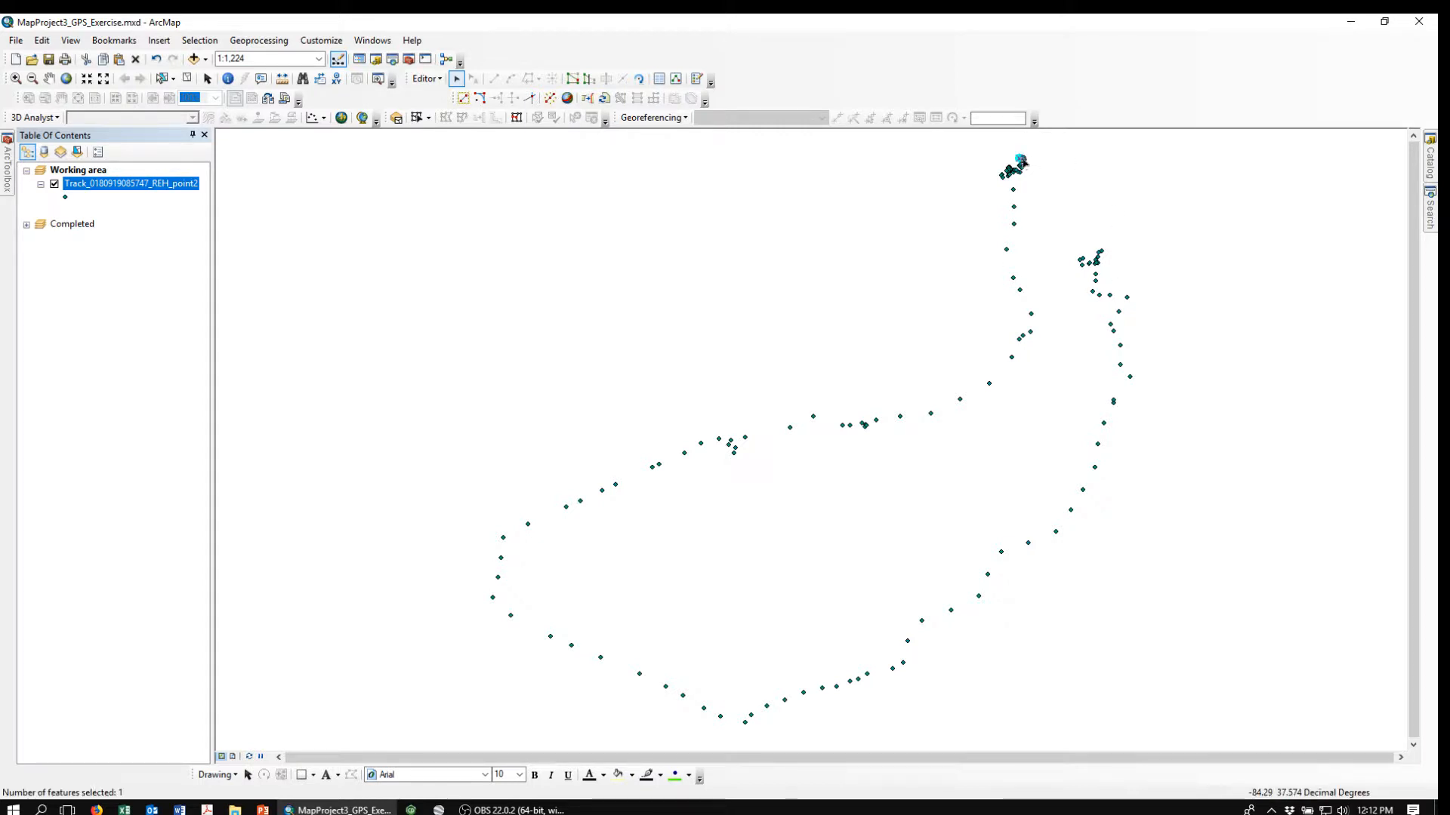
right_click(1022, 162)
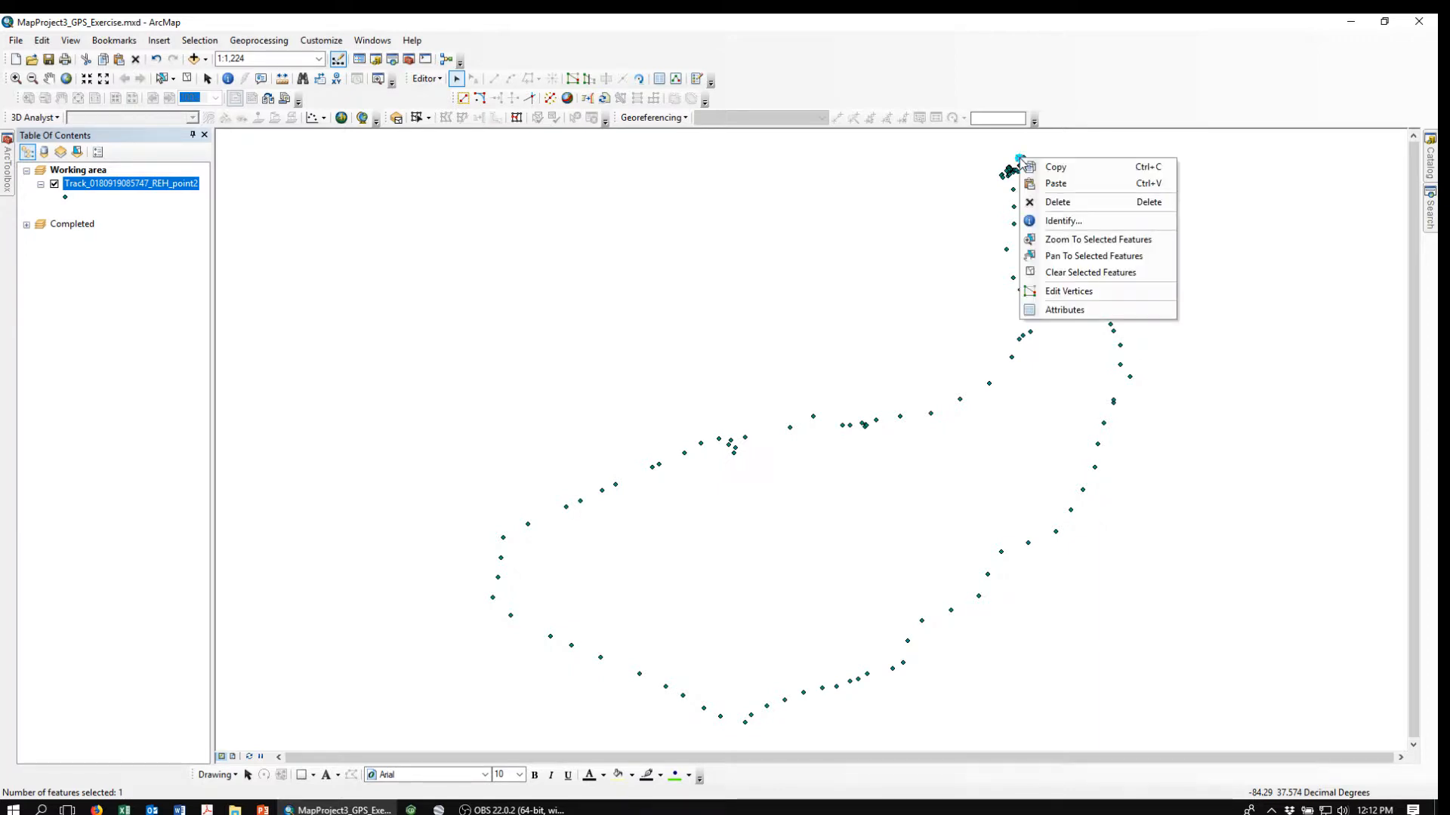
left_click(1057, 203)
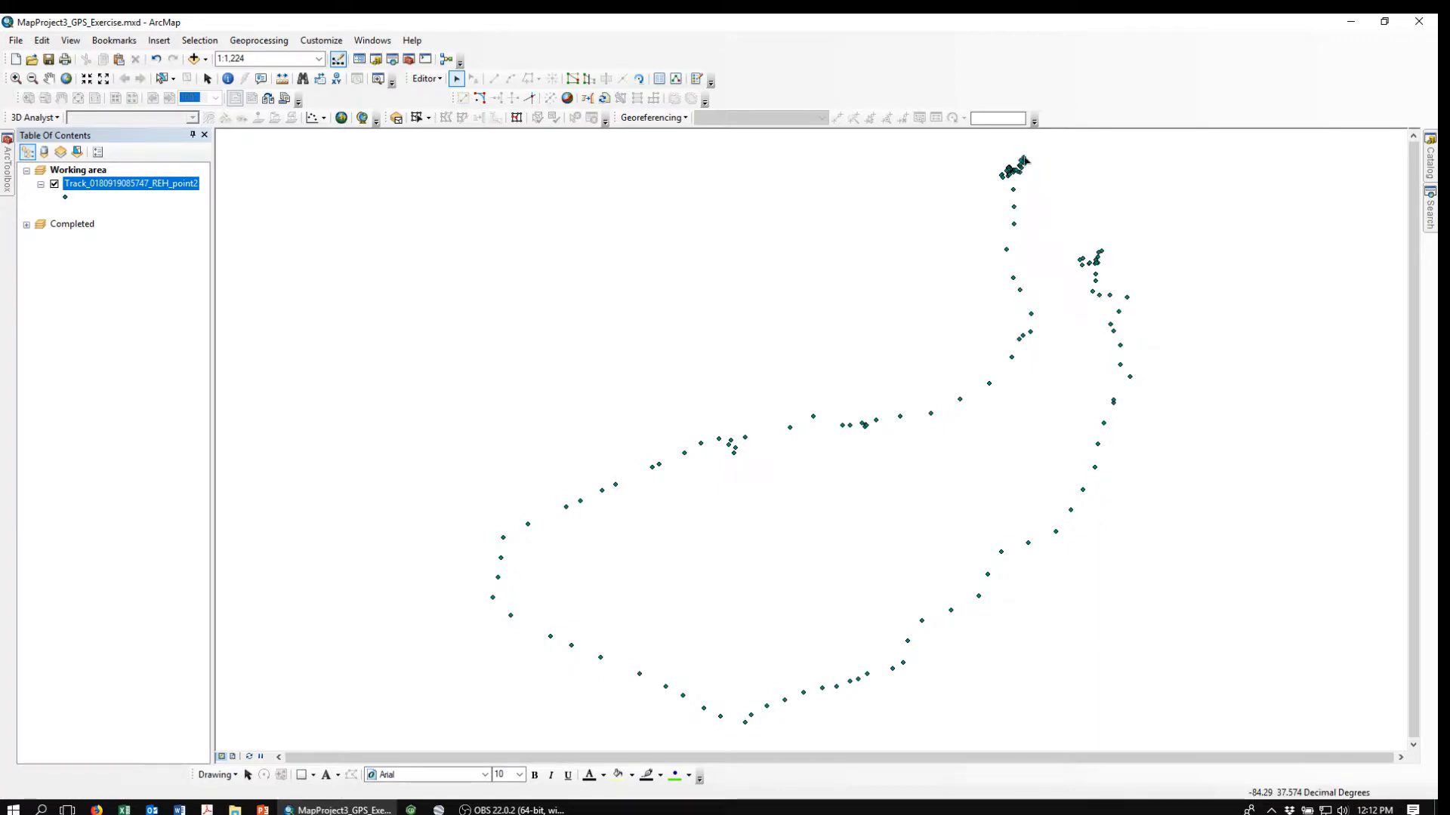
left_click(1024, 160)
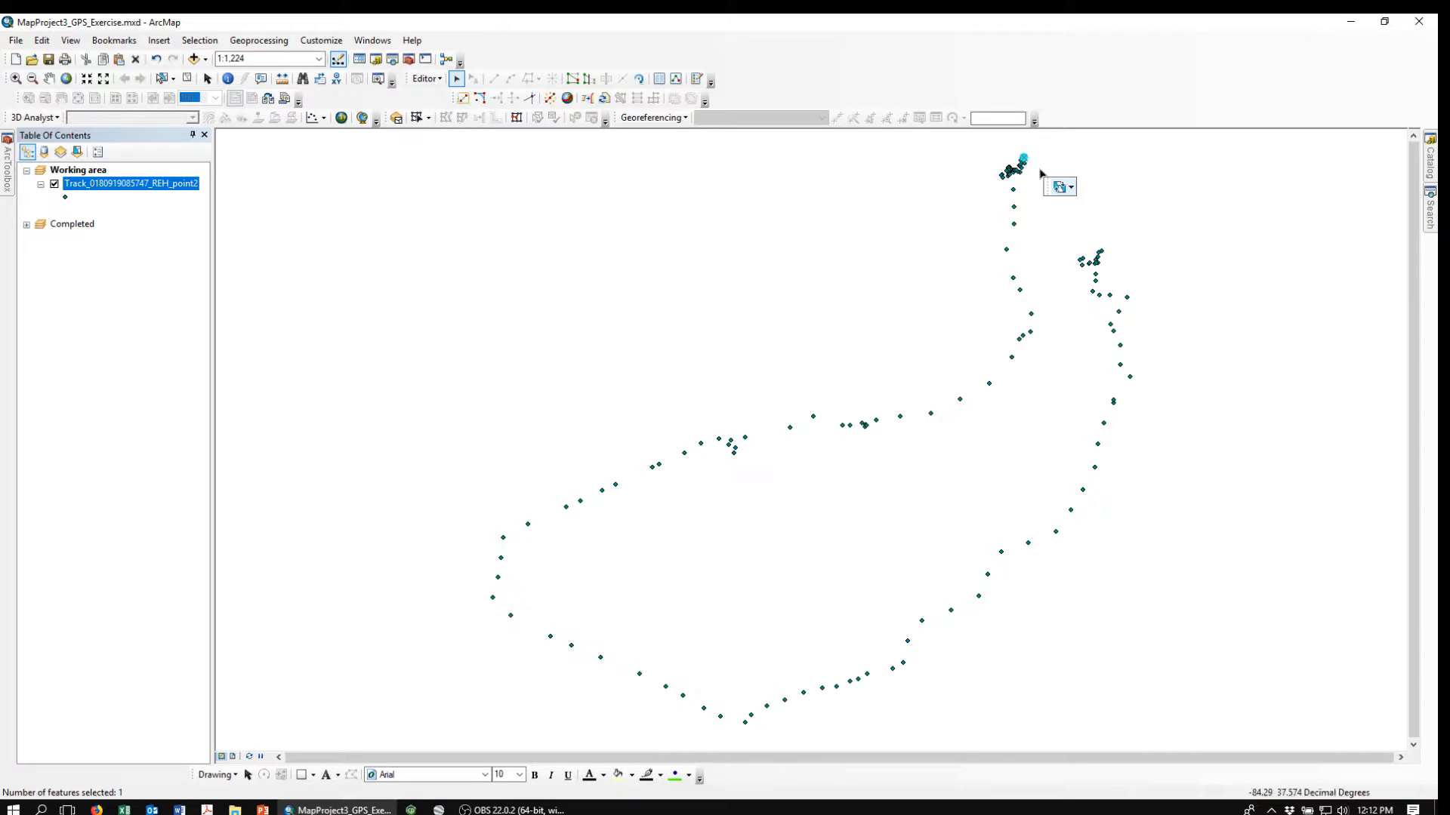
right_click(1025, 161)
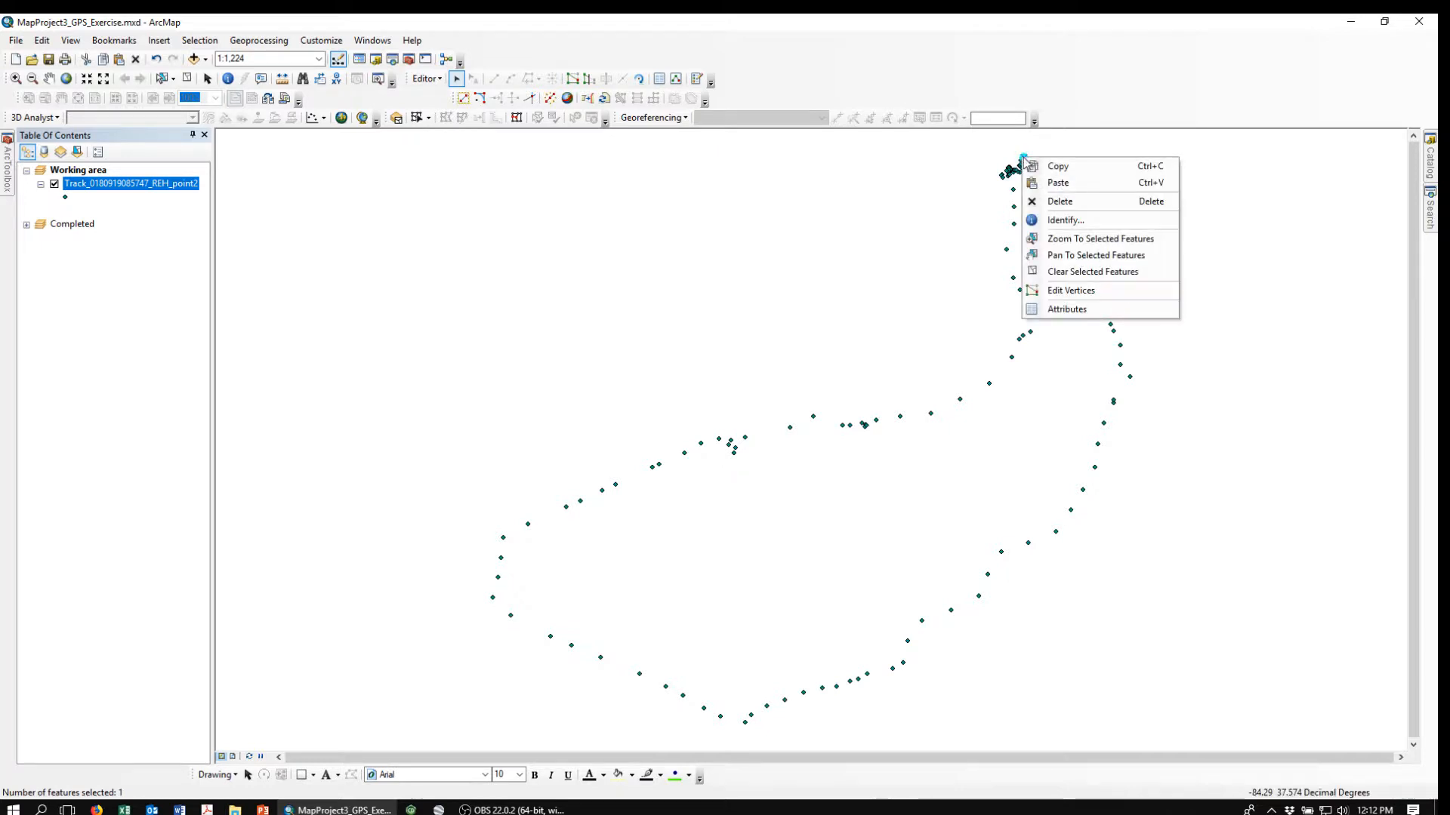
left_click(1060, 202)
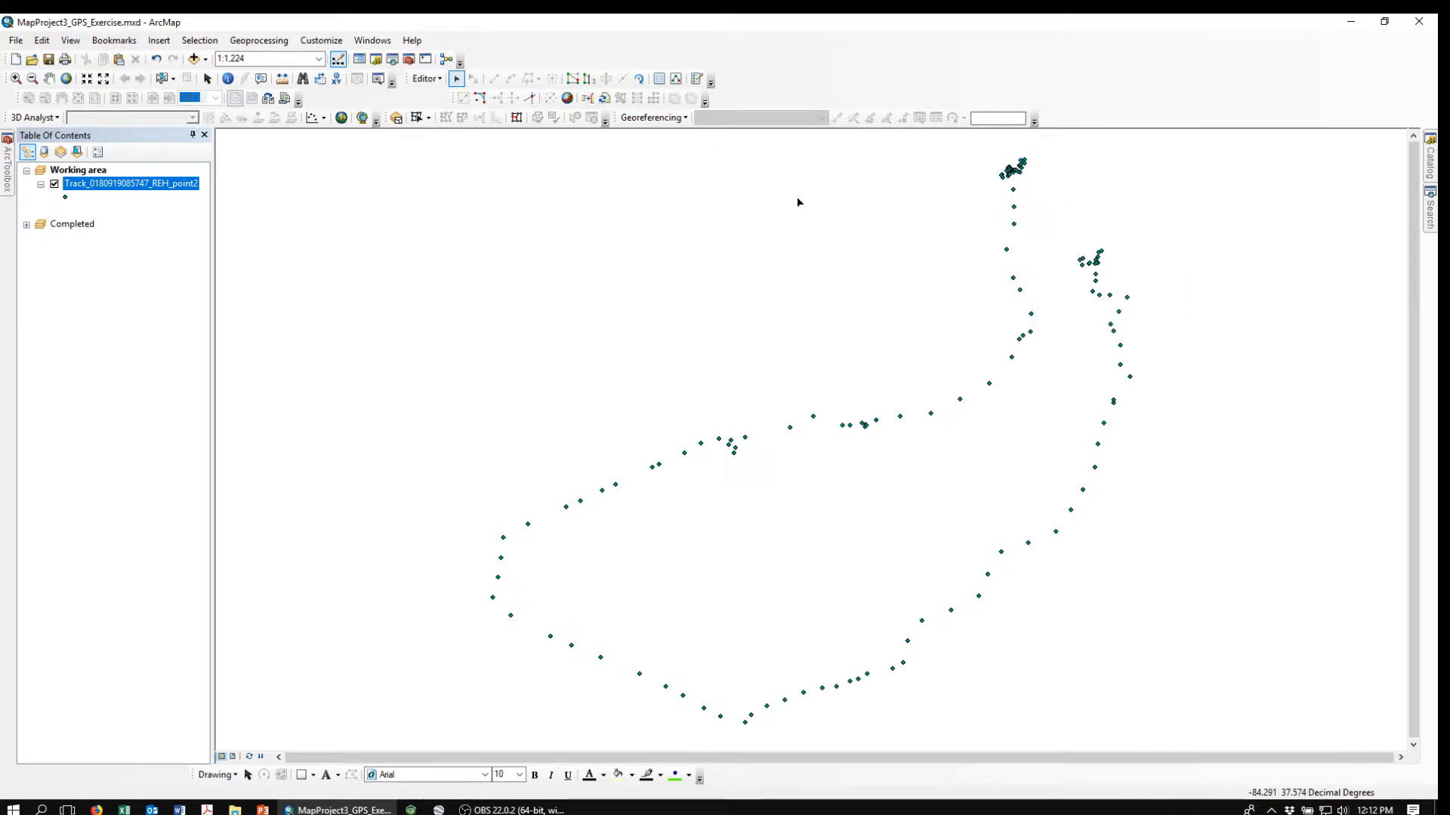
Select by rectangle and delete the rest of the northernmost point cluster and the tight cluster at the track's other end.
left_click(172, 79)
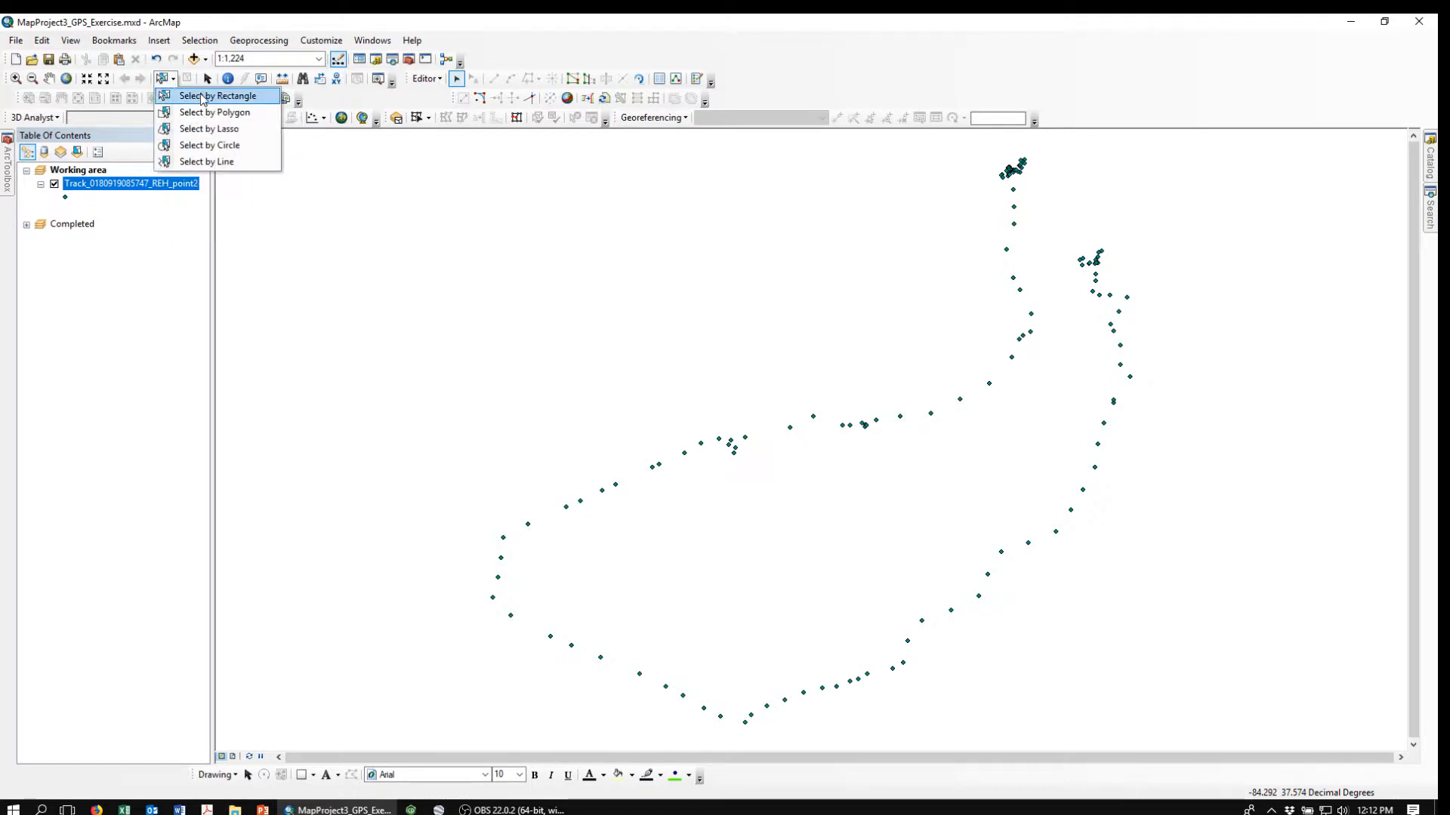
left_click(202, 96)
left_click_drag(980, 151, 1055, 193)
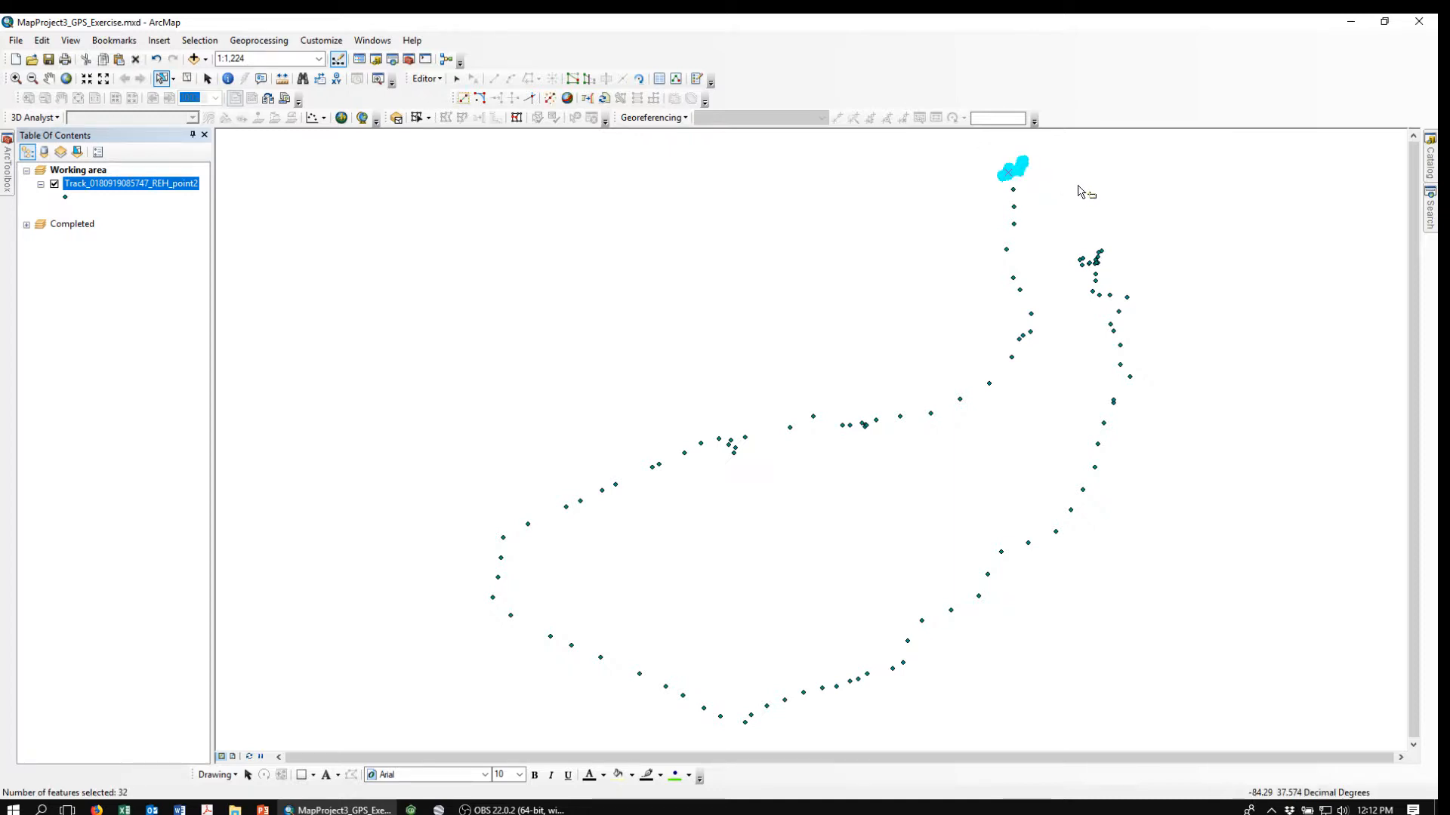
key("Delete")
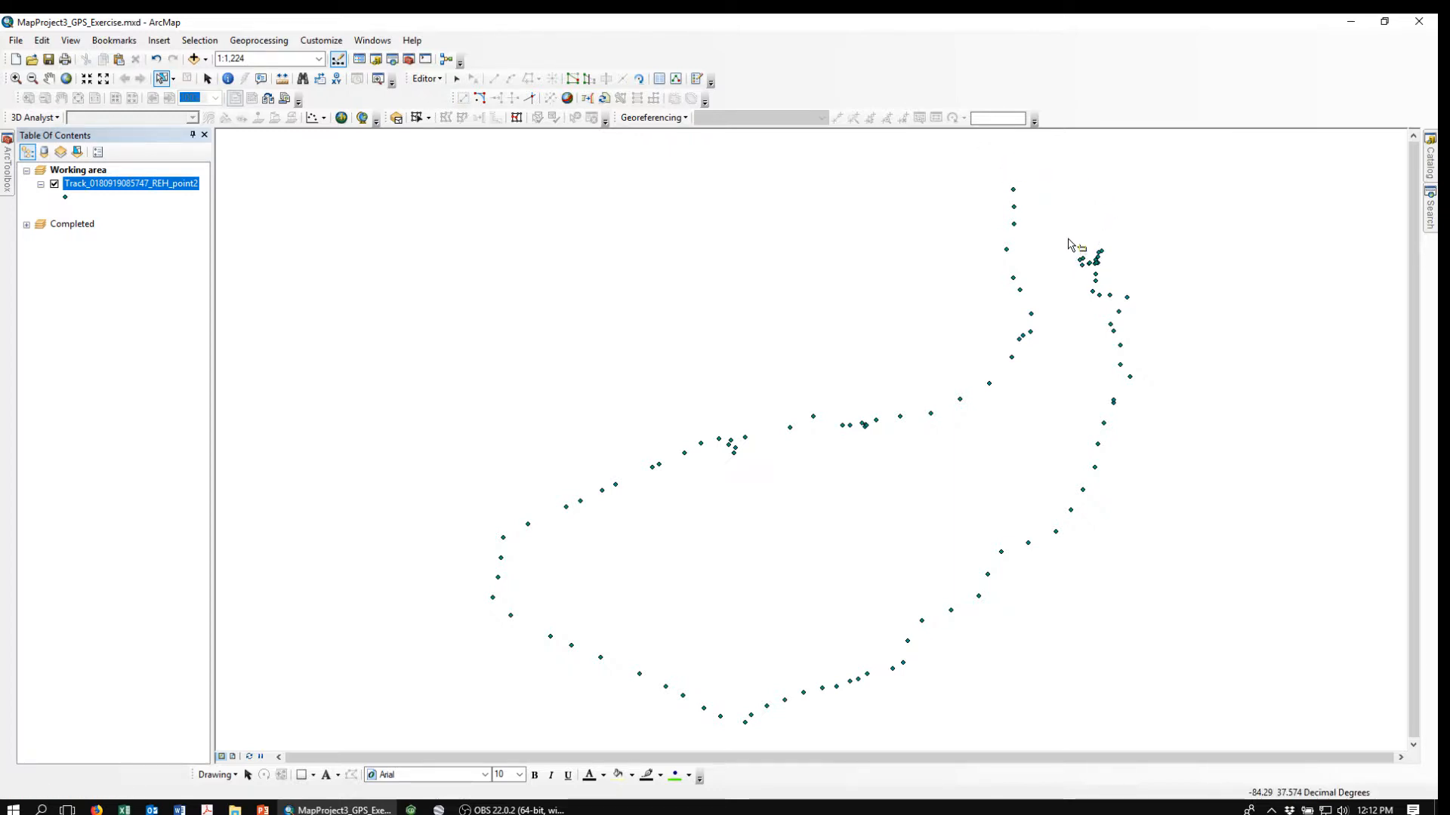
left_click_drag(1068, 241, 1109, 272)
key("Delete")
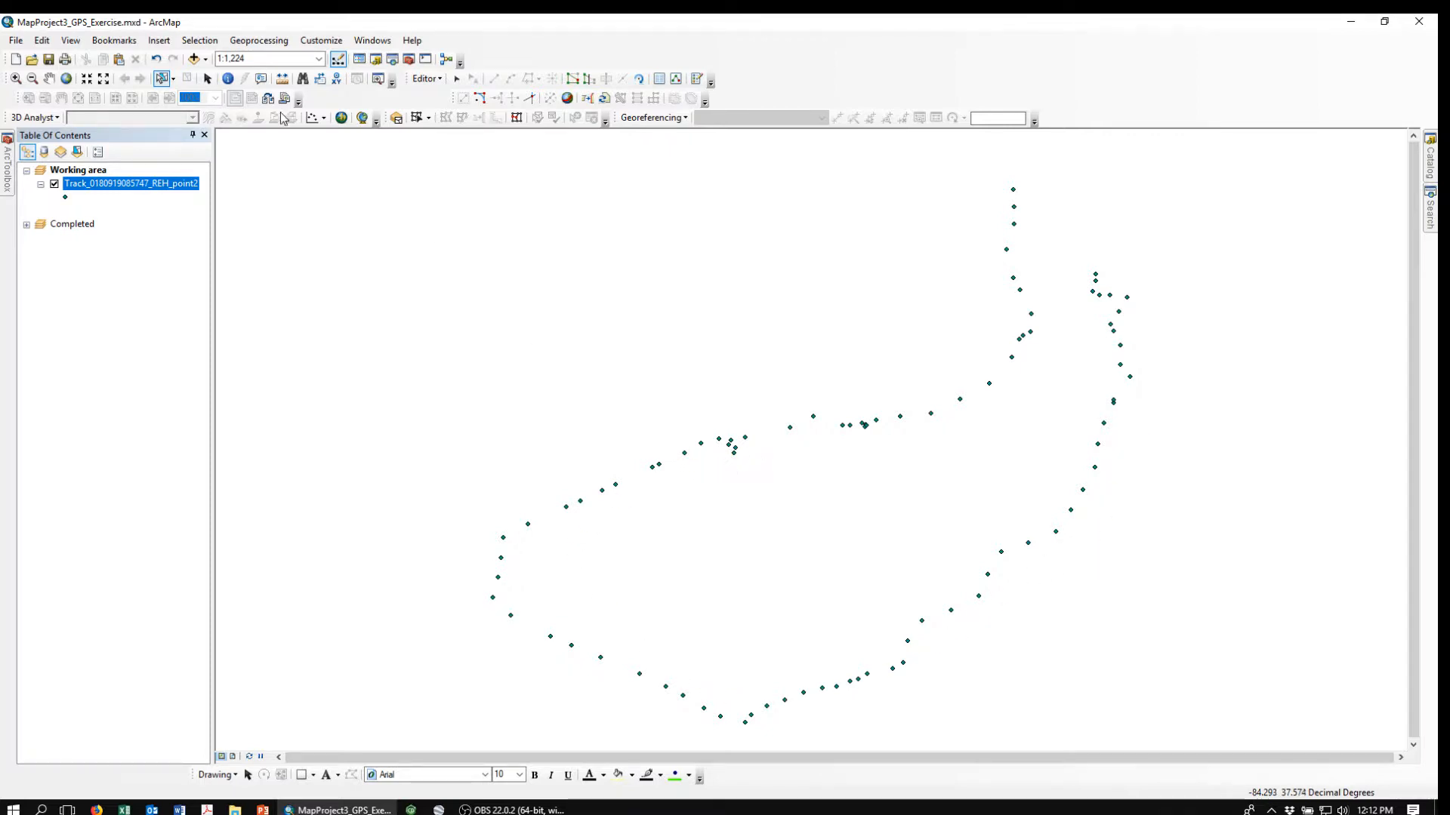
Delete the four stray points clustered just below the track line, midway along its upper leg.
left_click(16, 78)
left_click_drag(681, 414, 778, 481)
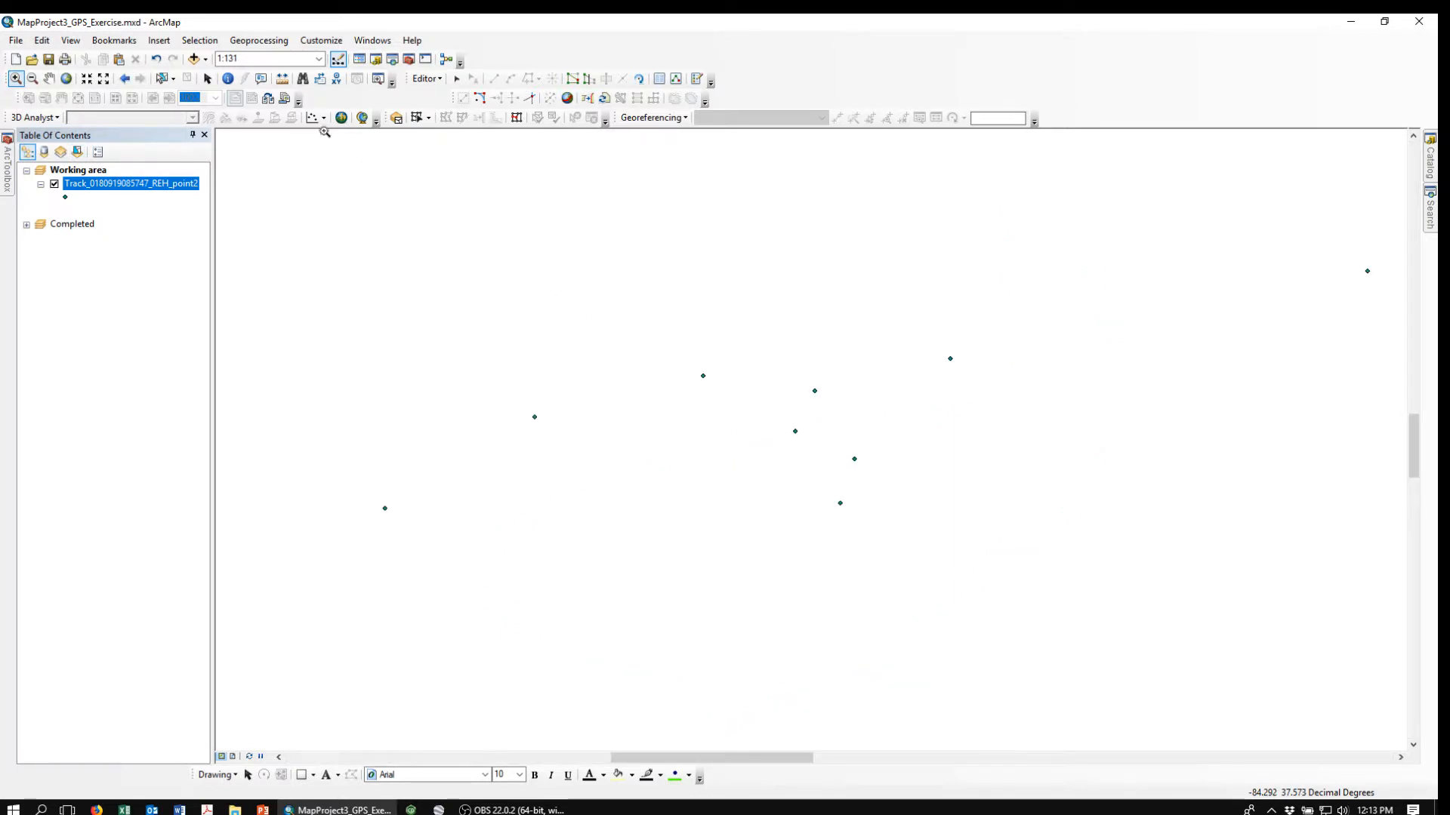
left_click(161, 78)
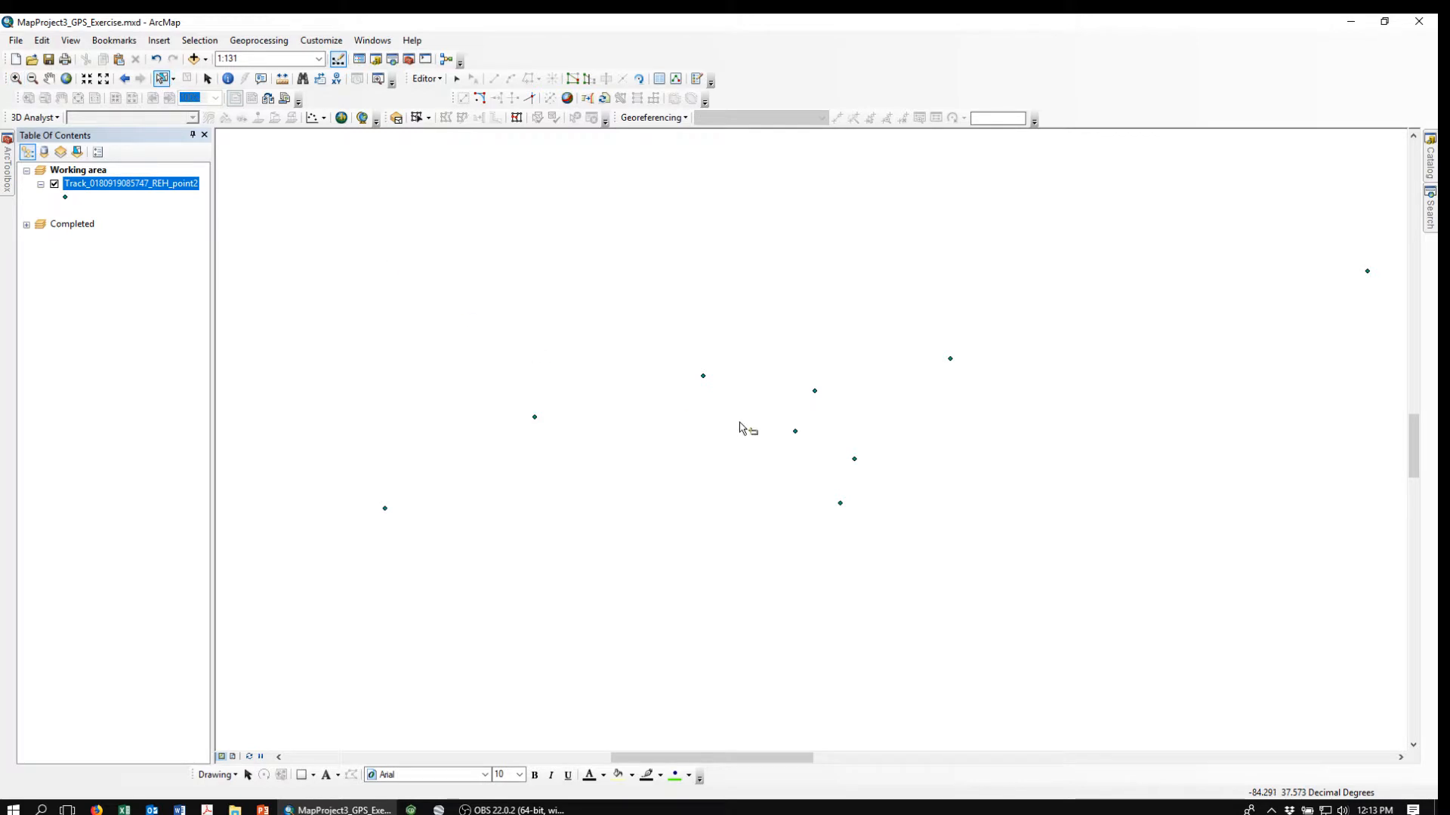
left_click_drag(763, 381, 908, 519)
key("Delete")
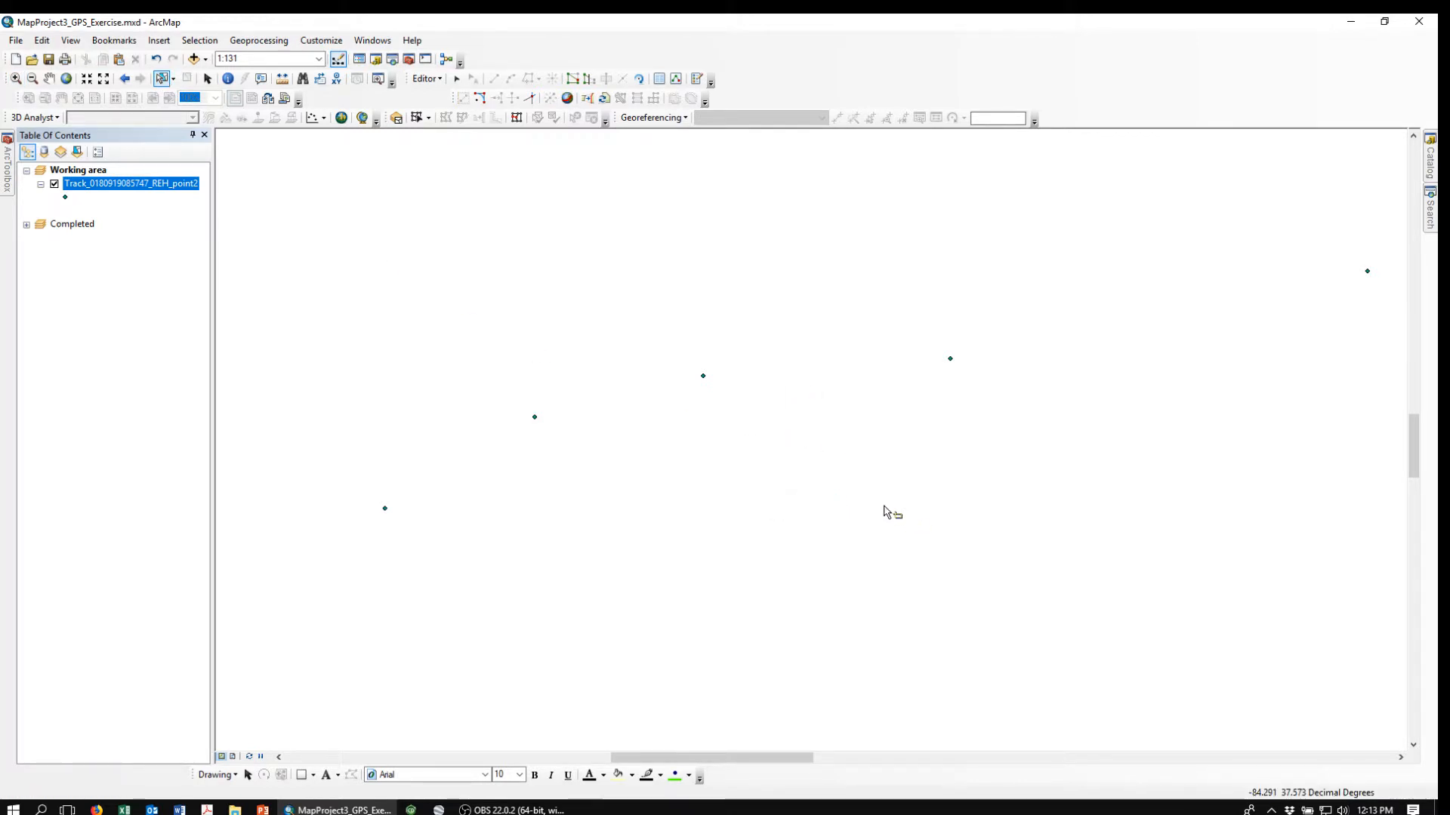
left_click(125, 78)
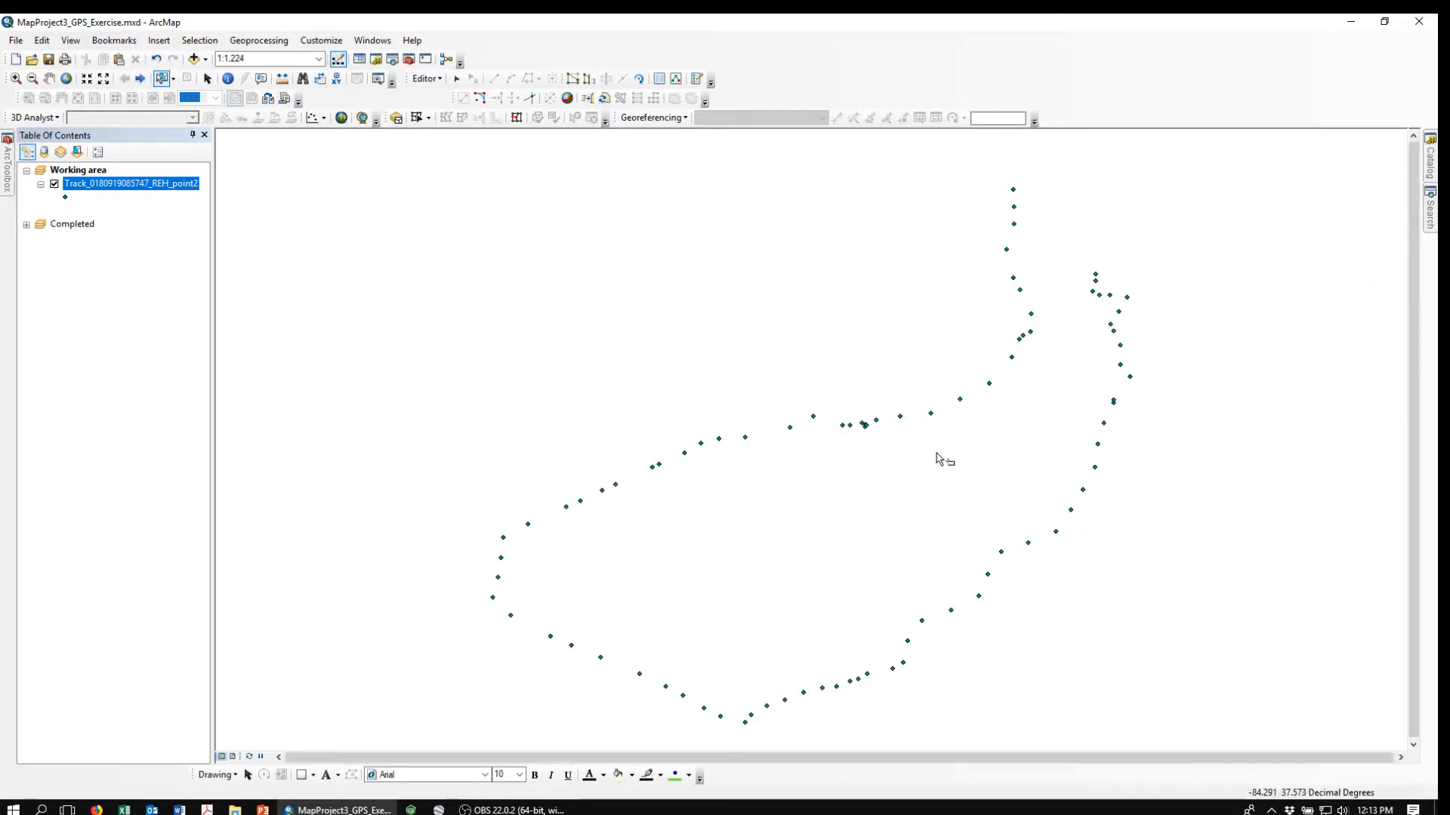
Delete the three tightly bunched points farther east on the upper leg and the single outlier to their west.
left_click(15, 78)
left_click_drag(795, 391, 915, 473)
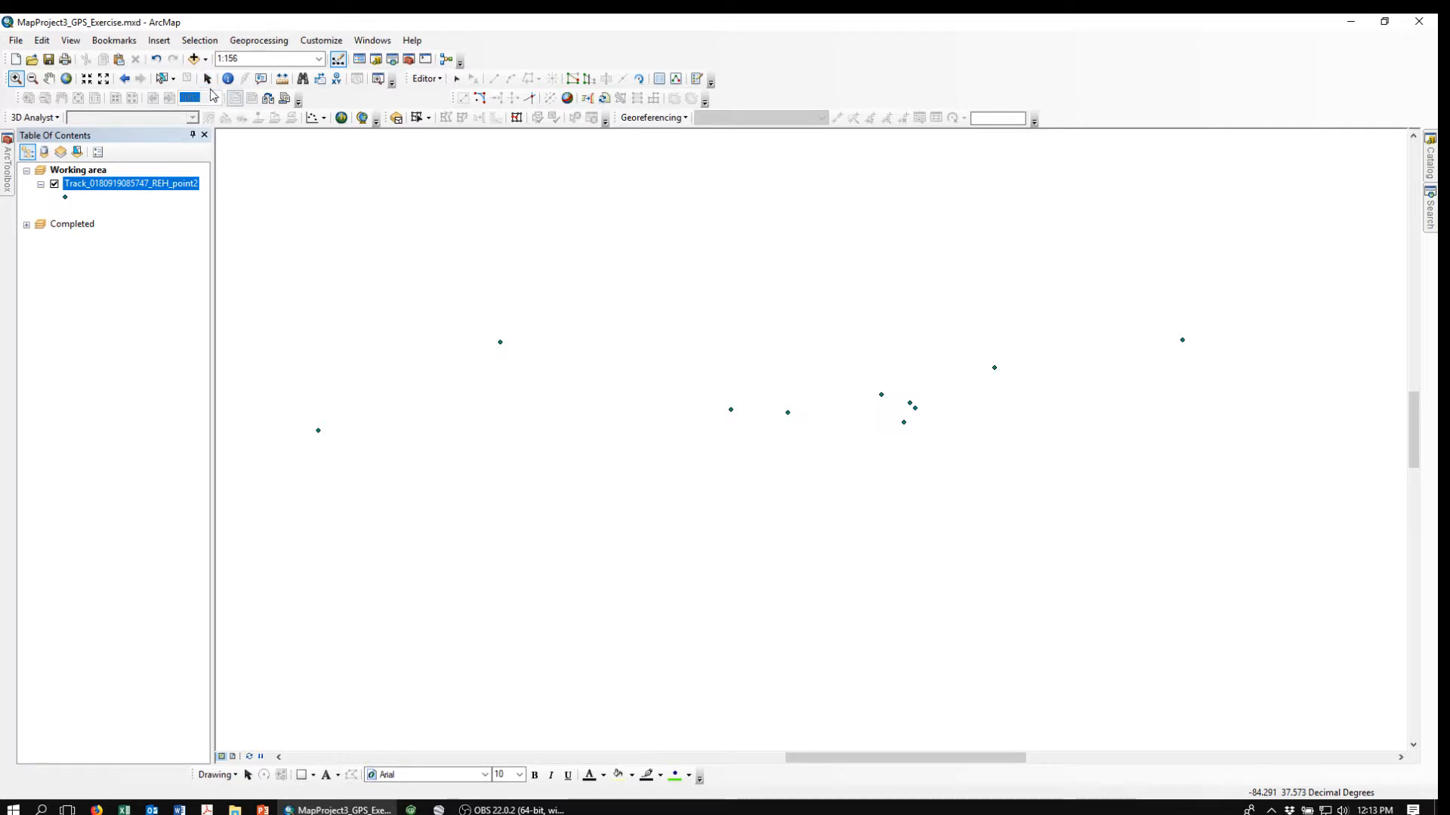
left_click(164, 78)
left_click_drag(896, 394, 928, 447)
key("Delete")
left_click_drag(495, 339, 519, 369)
key("Delete")
left_click(125, 81)
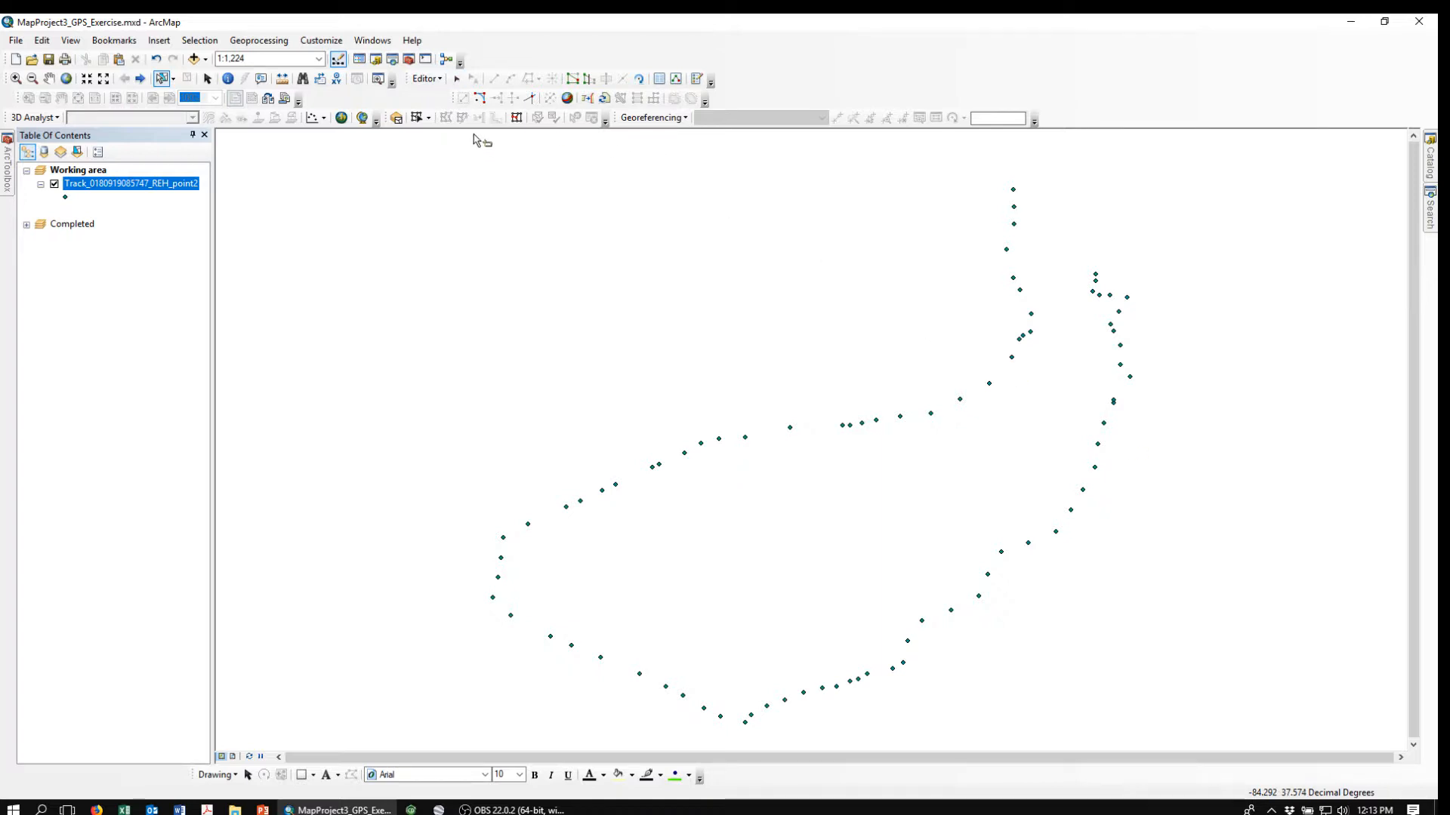
Save the point edits and stop the edit session.
left_click(427, 79)
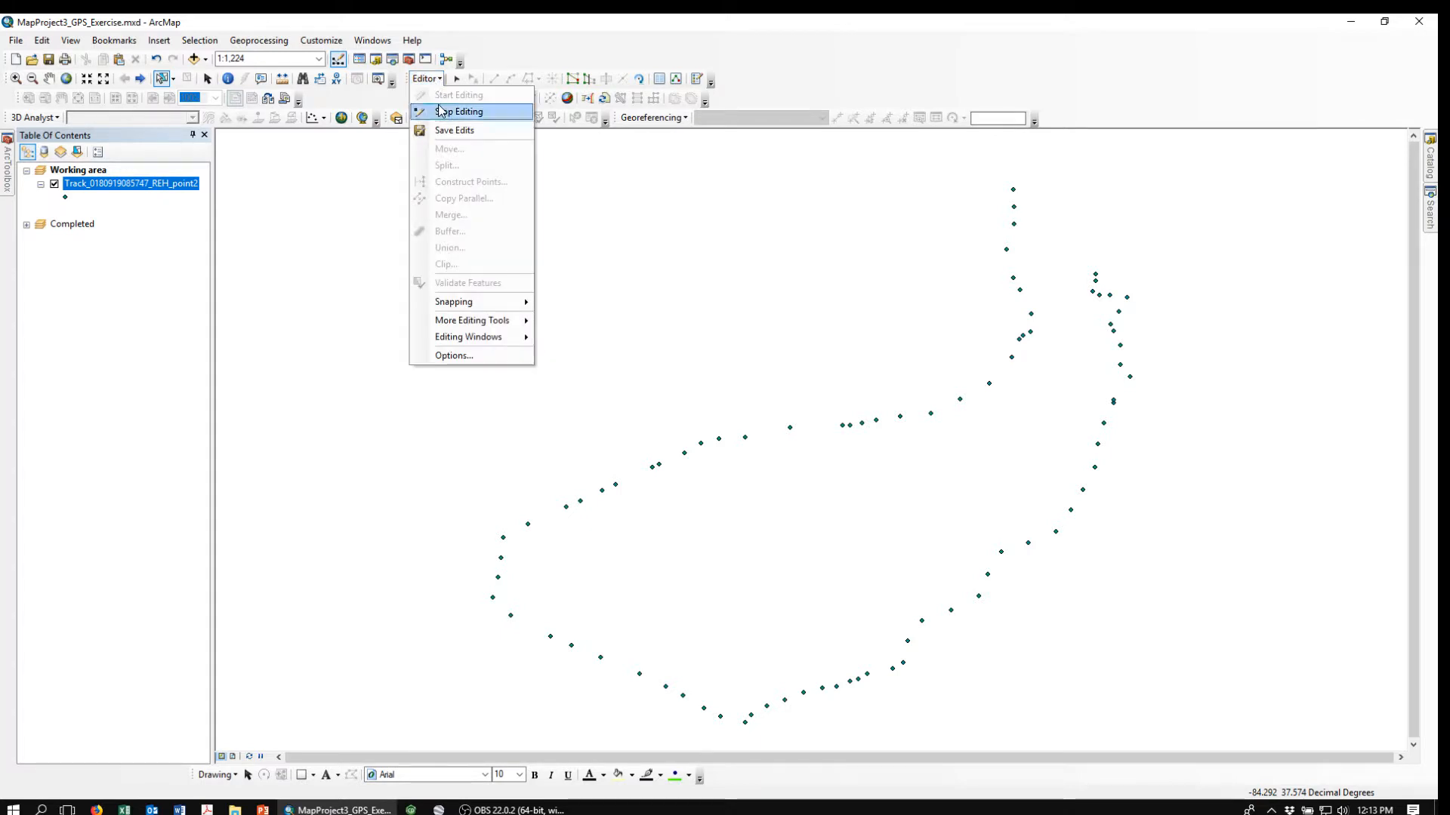
left_click(443, 128)
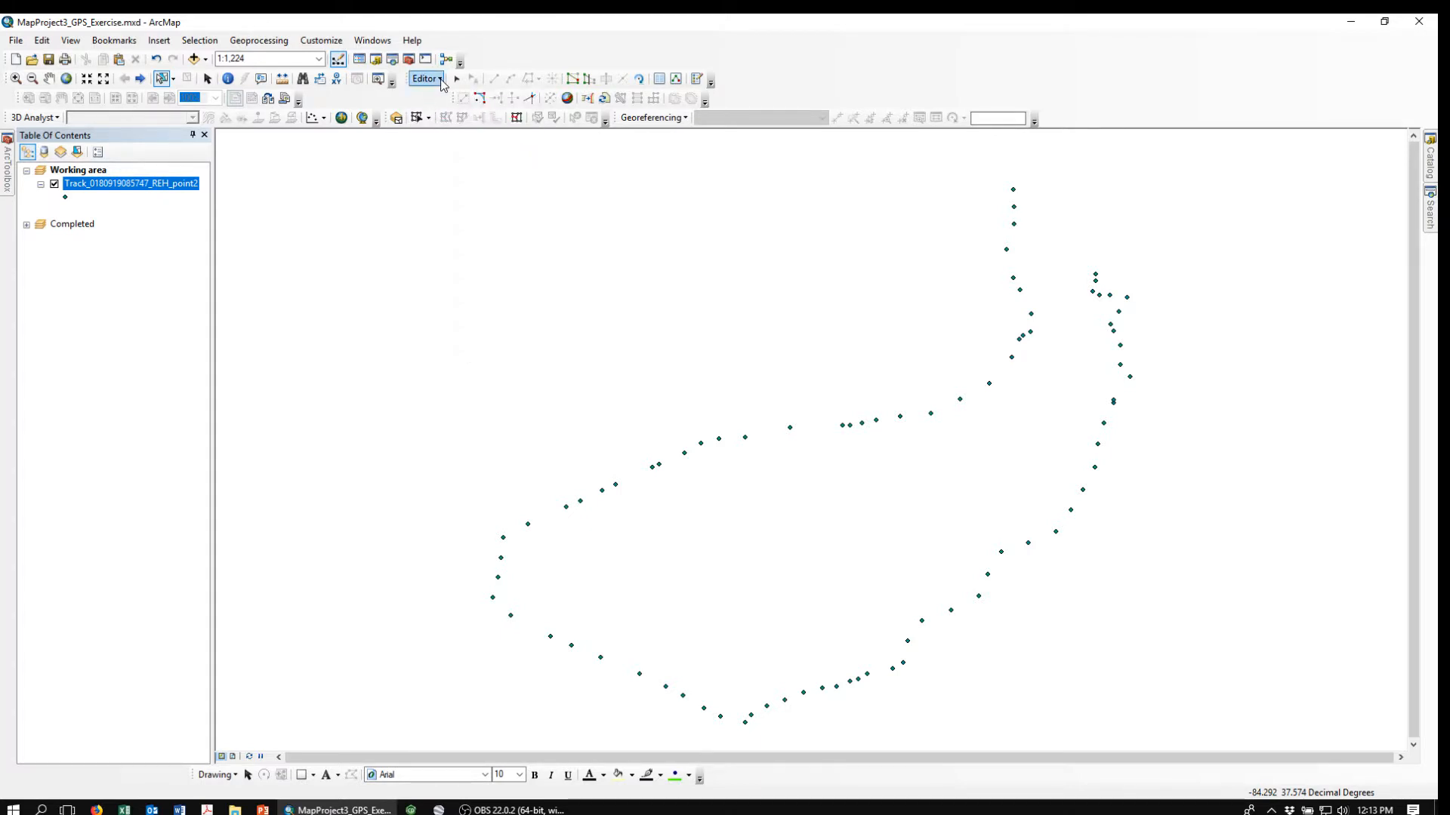
left_click(427, 78)
left_click(443, 112)
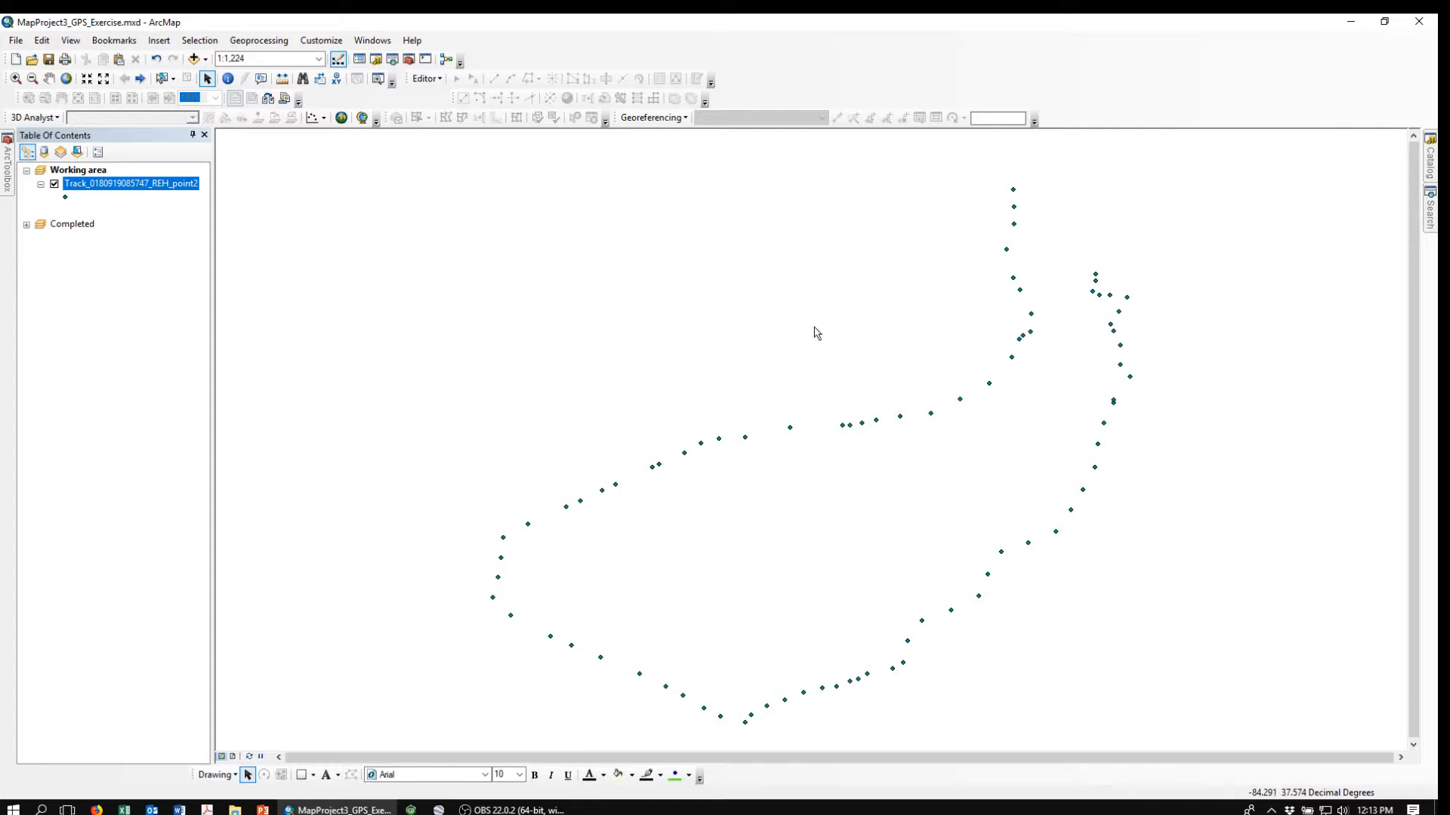
Open the Points To Line tool from the Features toolset of the Data Management tools.
left_click(7, 171)
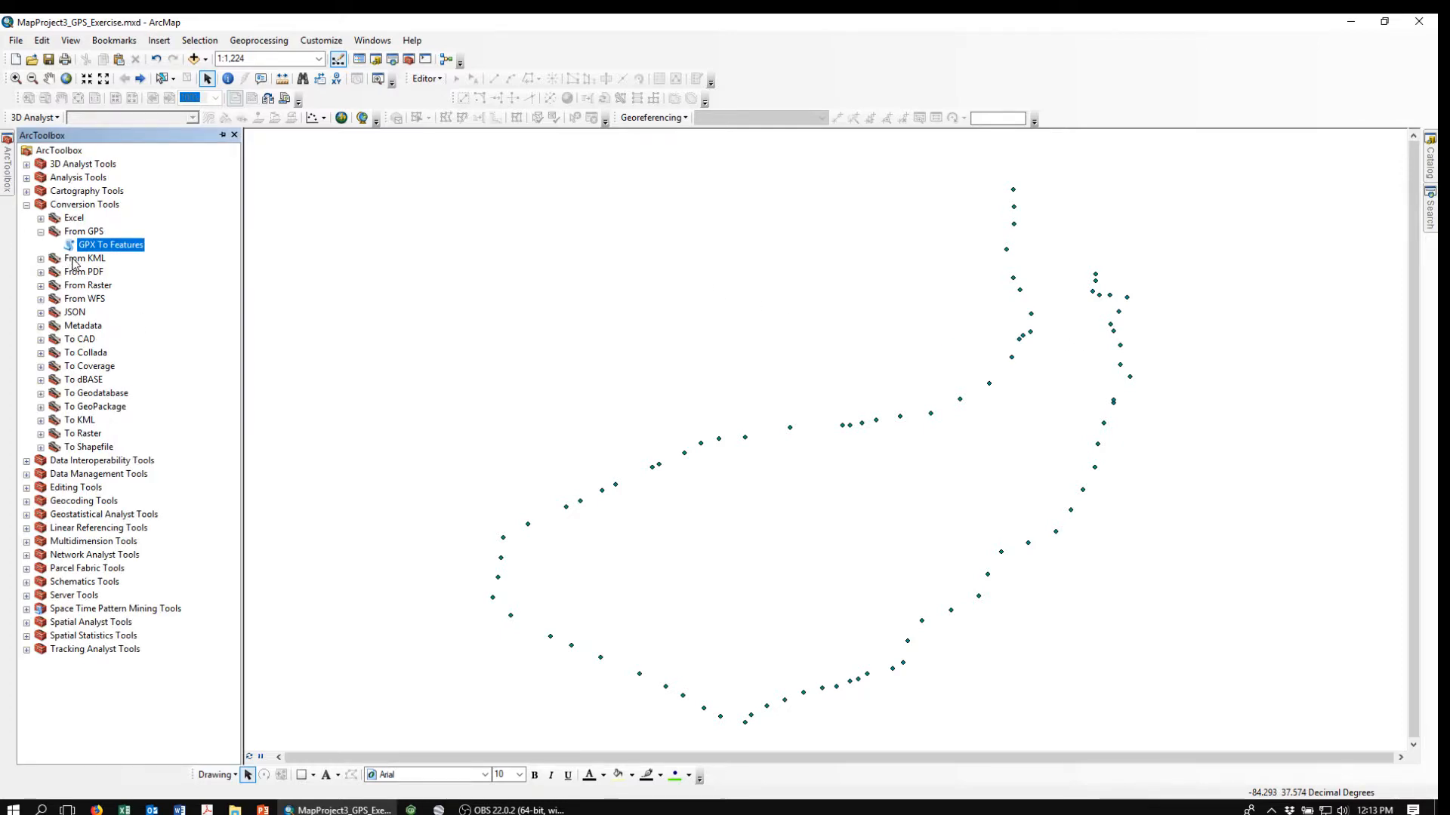
left_click(41, 234)
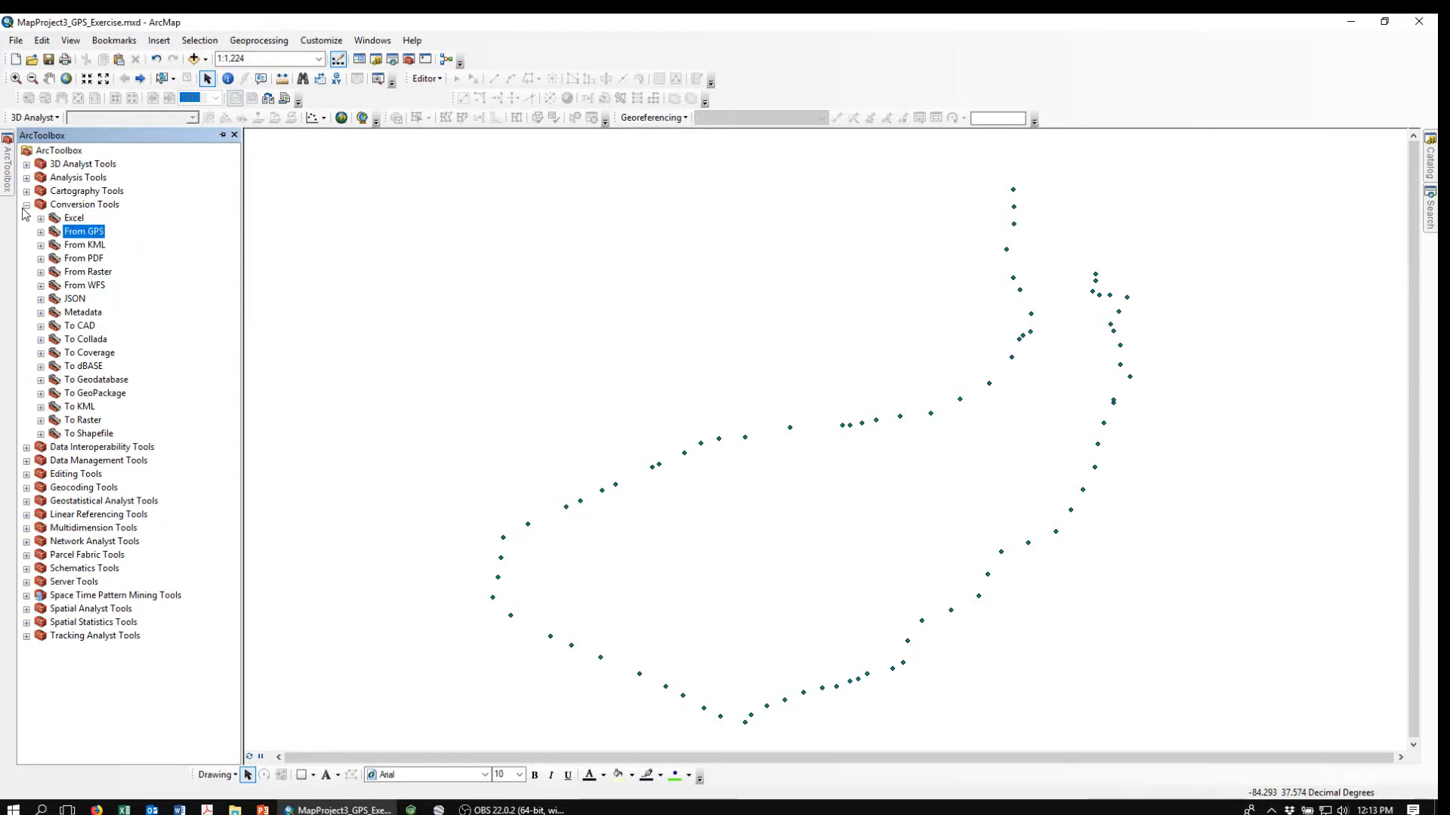
left_click(26, 206)
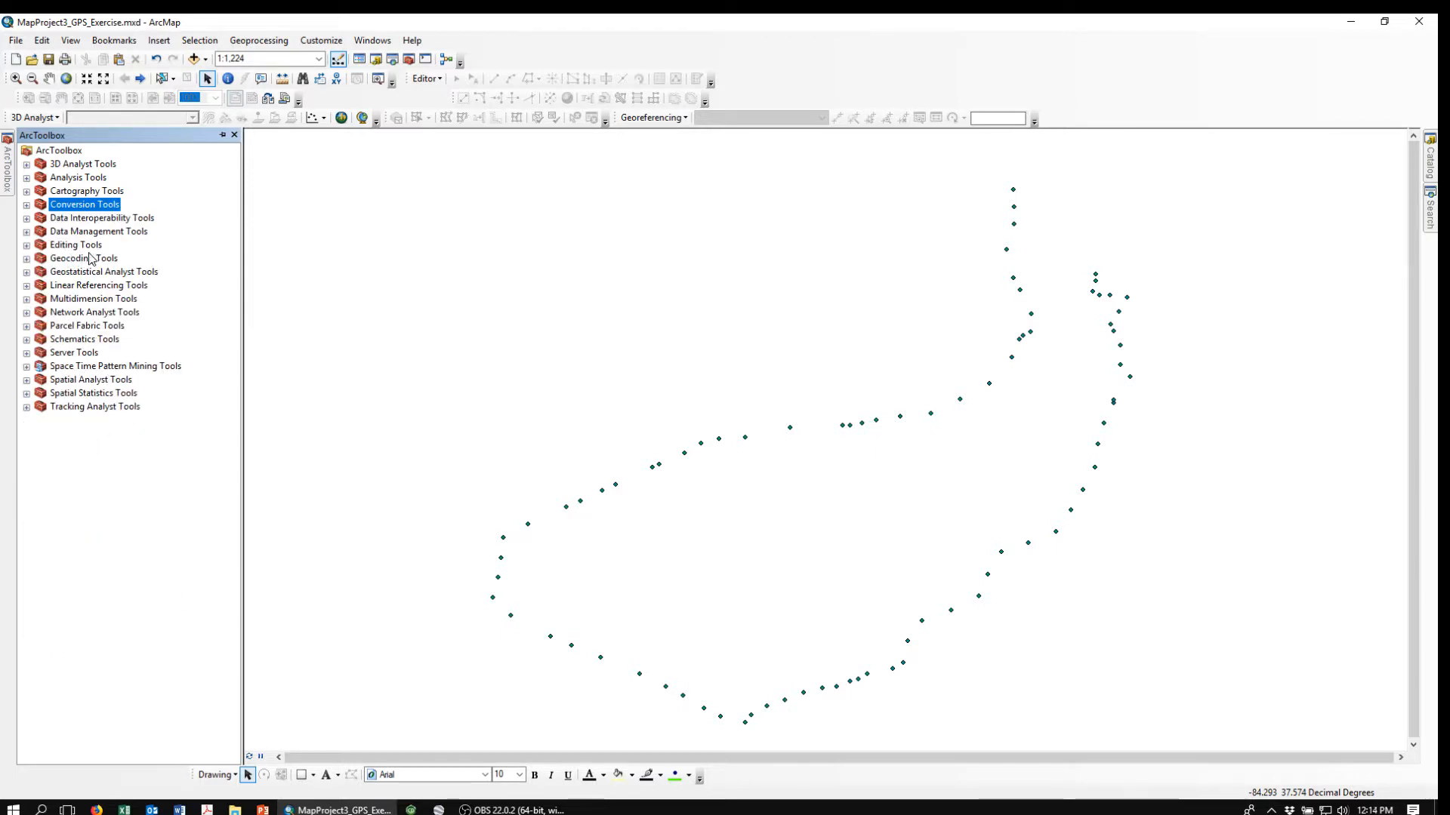
left_click(27, 233)
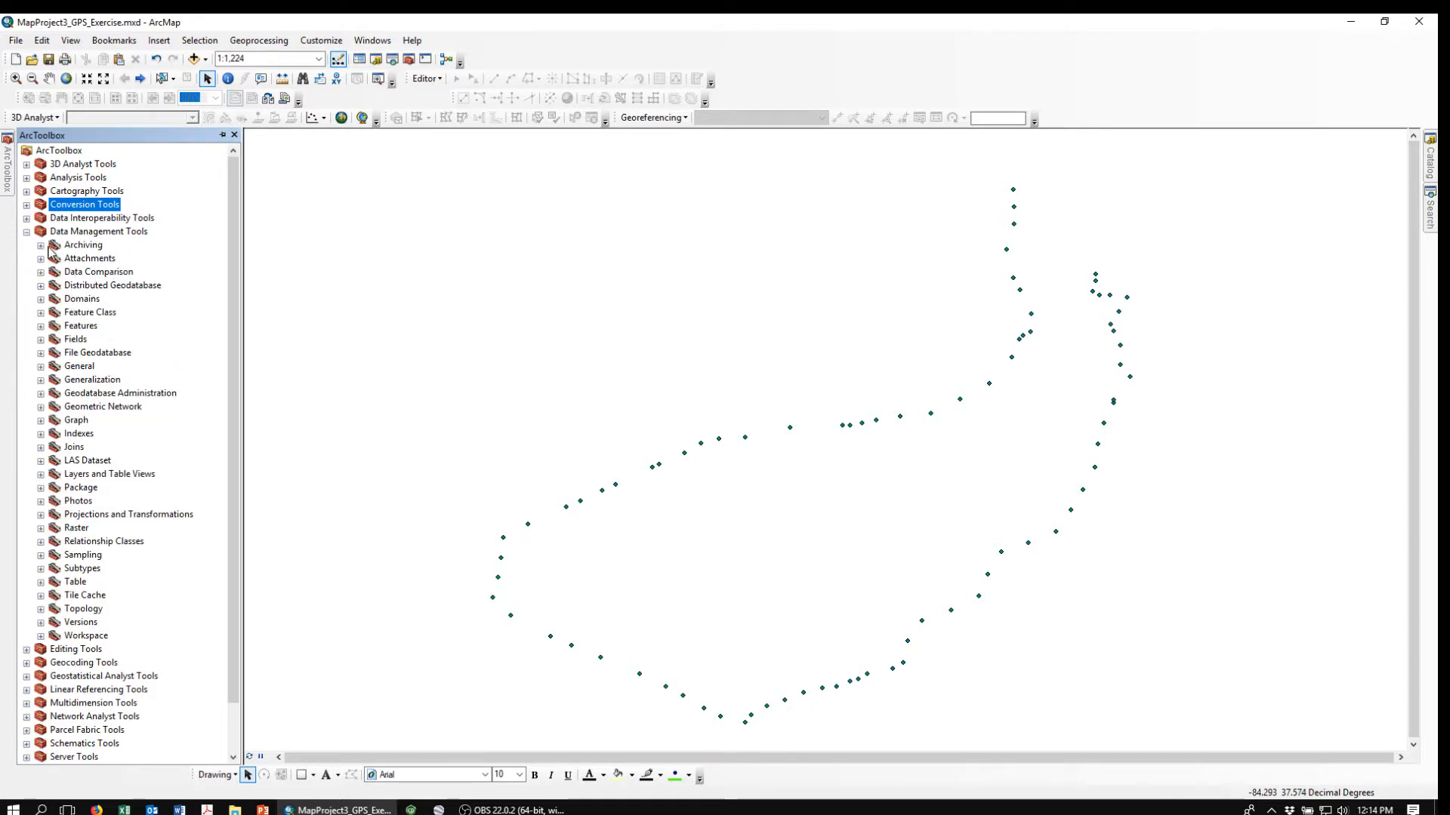
left_click(41, 326)
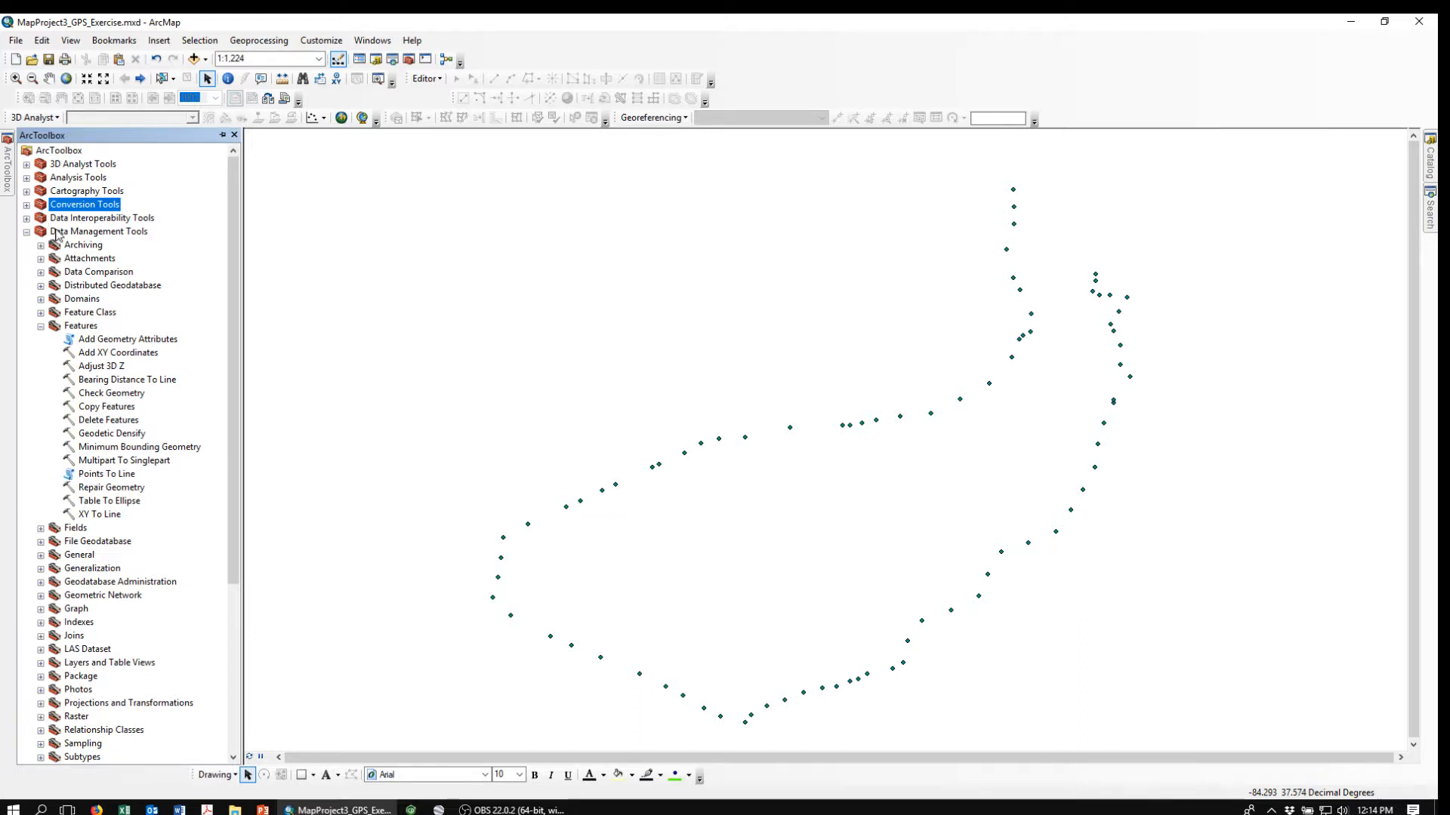
double_click(95, 478)
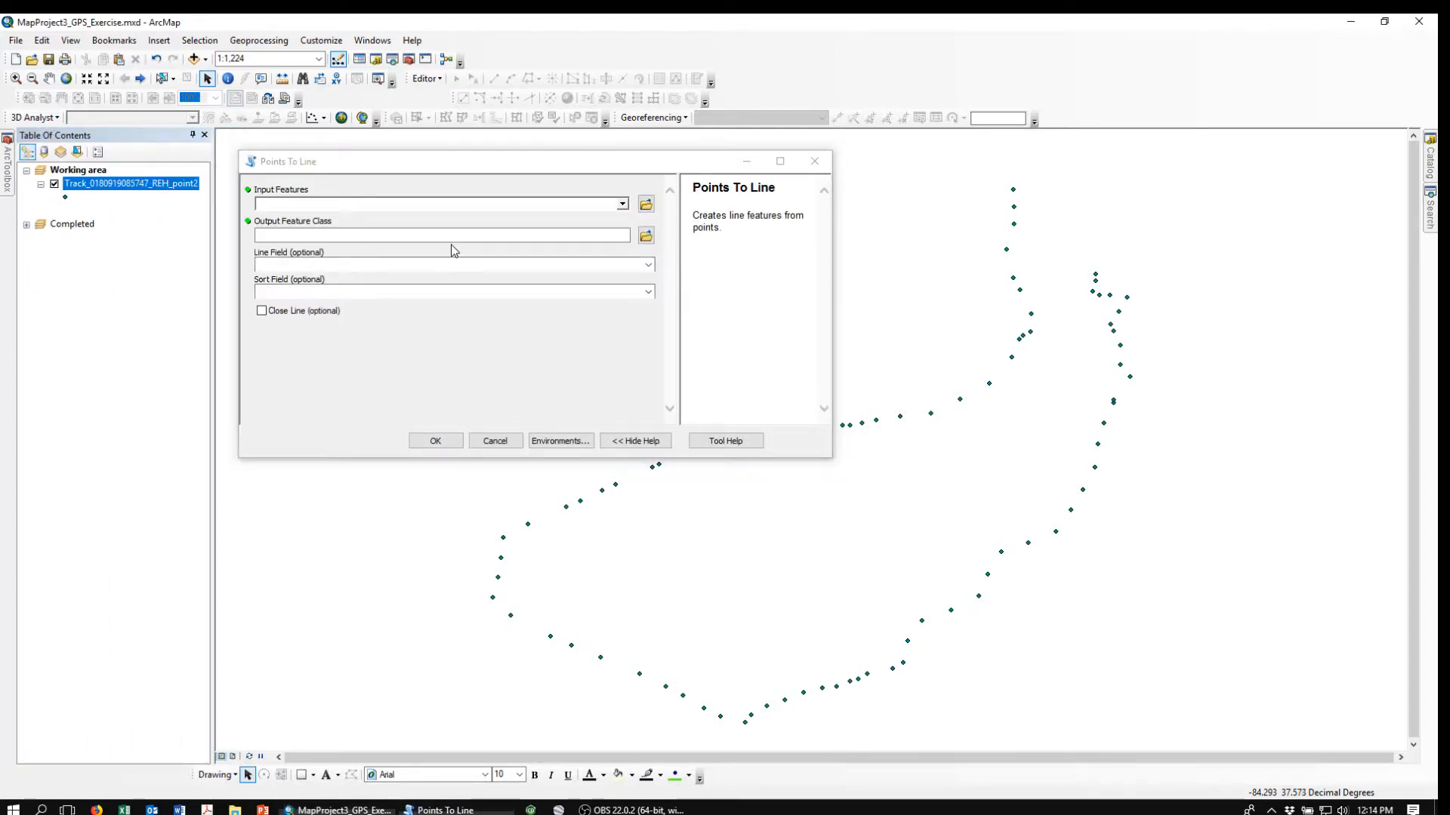
left_click(623, 205)
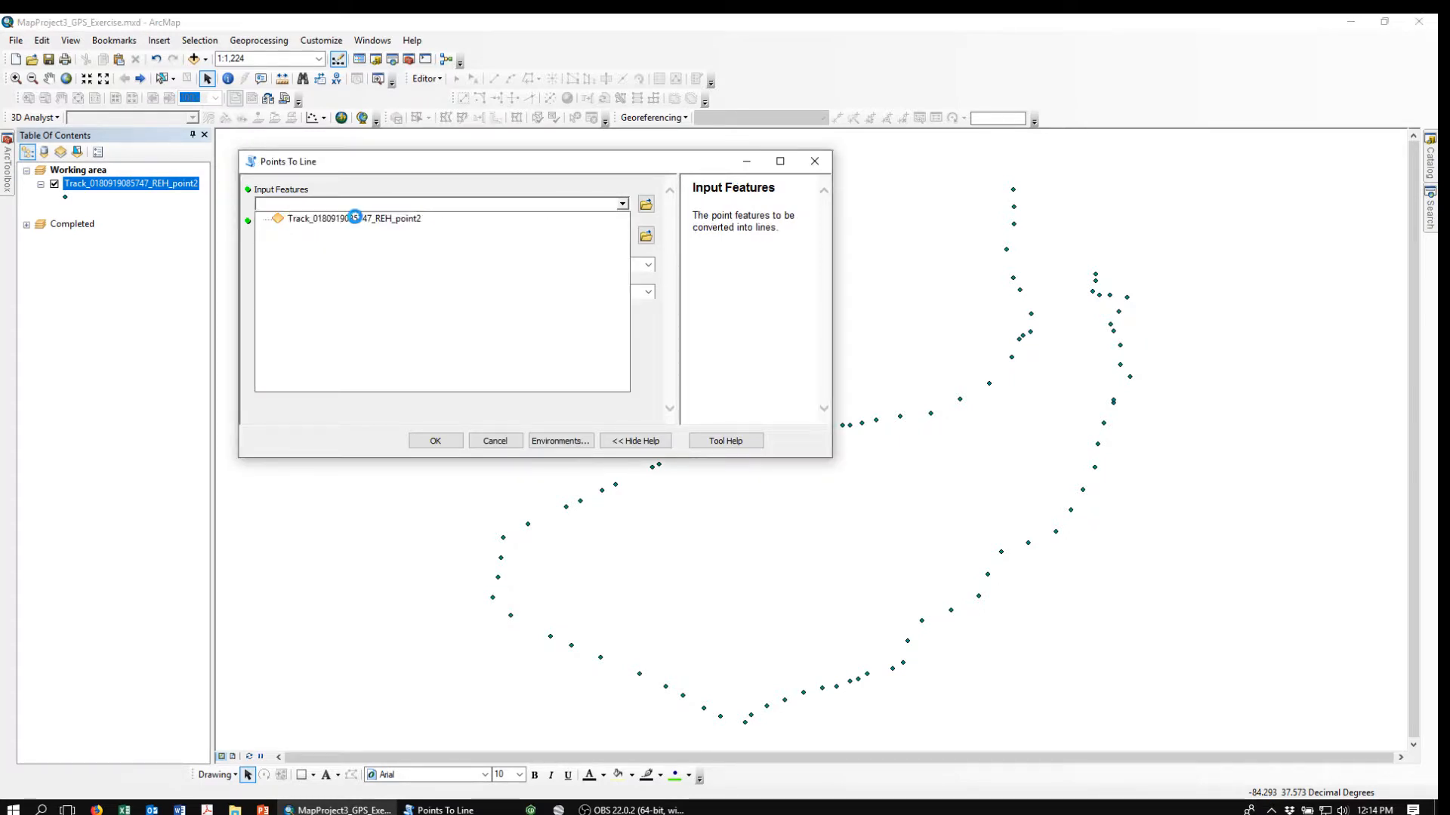
left_click(358, 219)
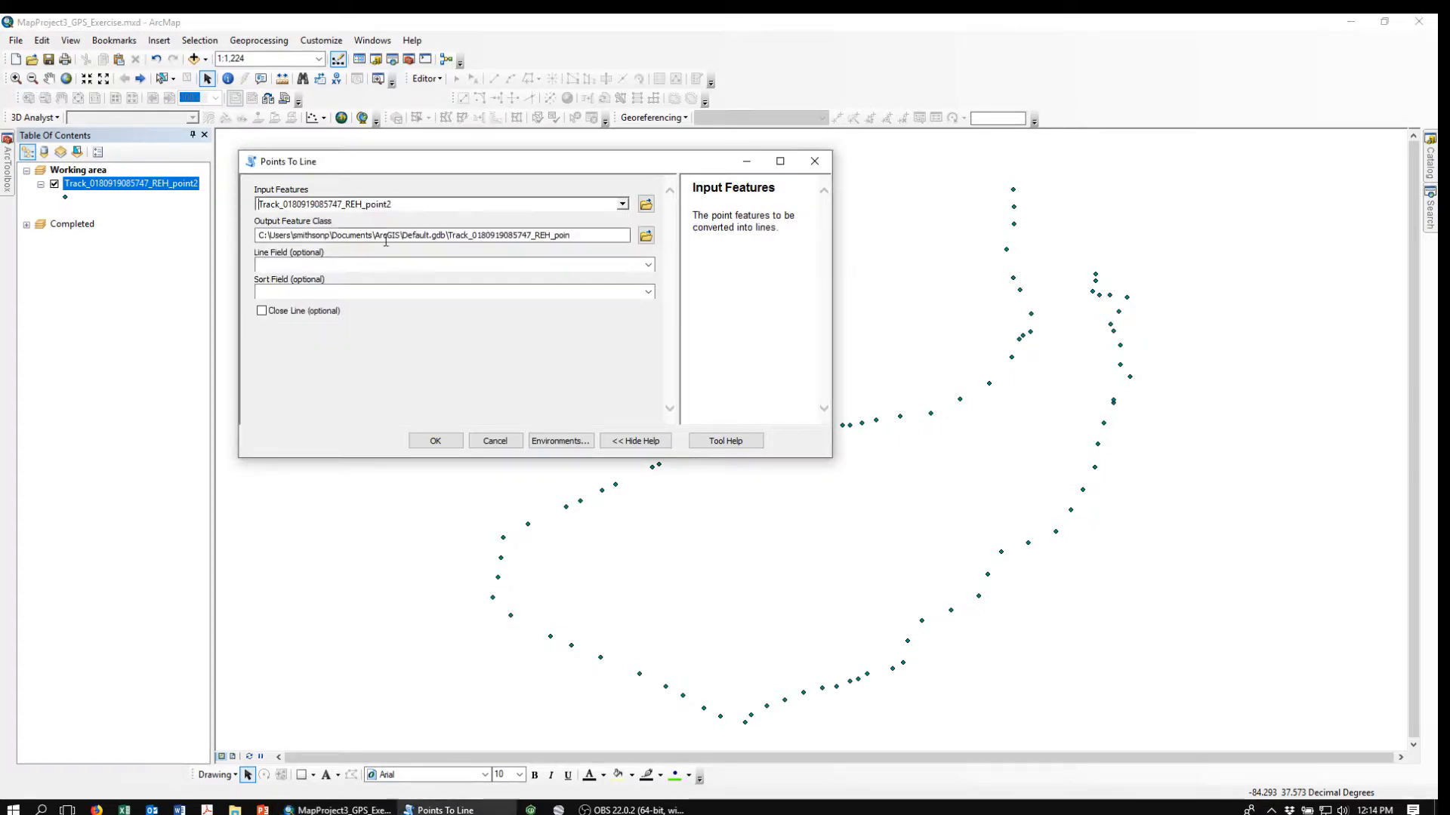
left_click(454, 238)
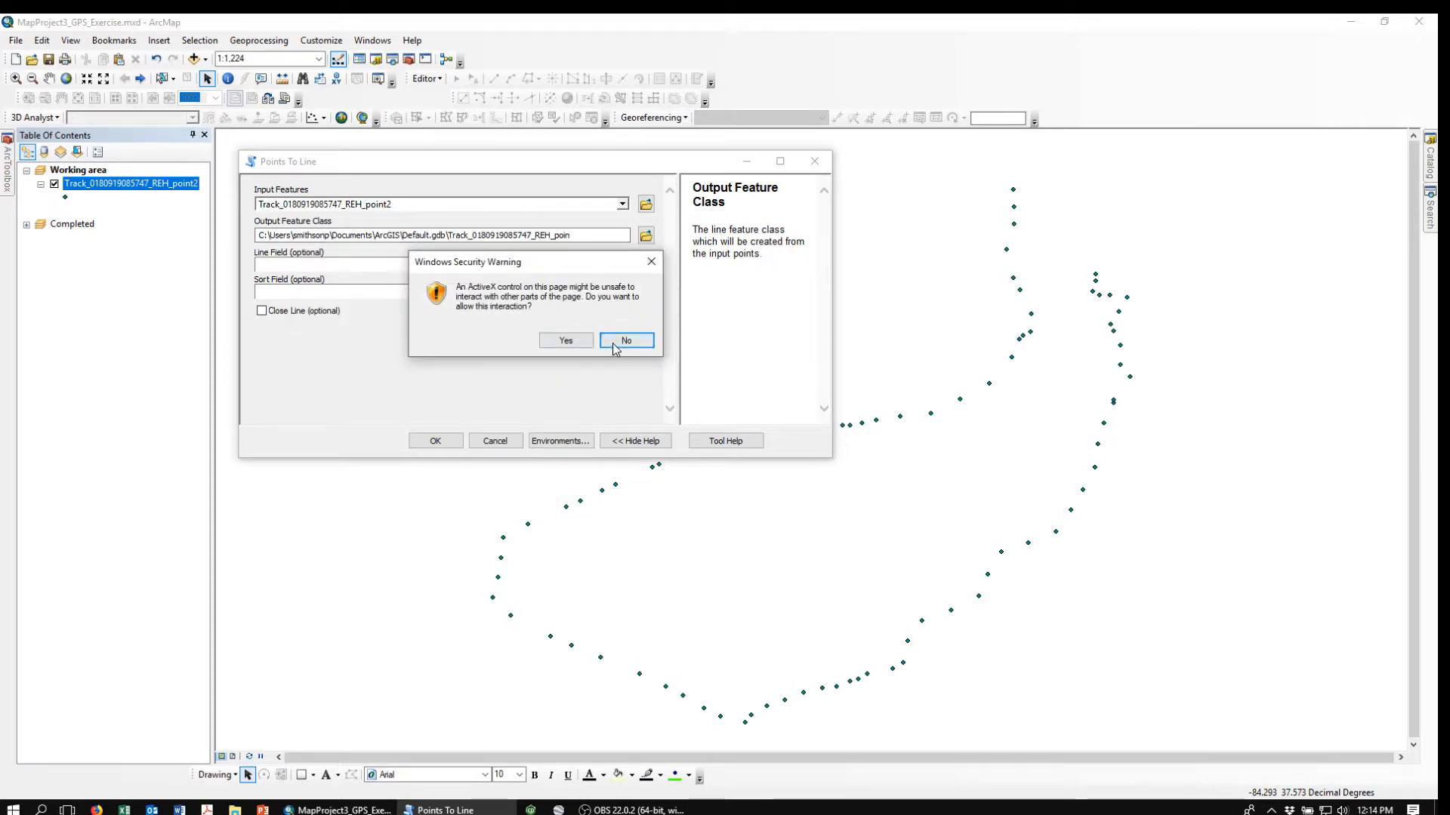
left_click(566, 340)
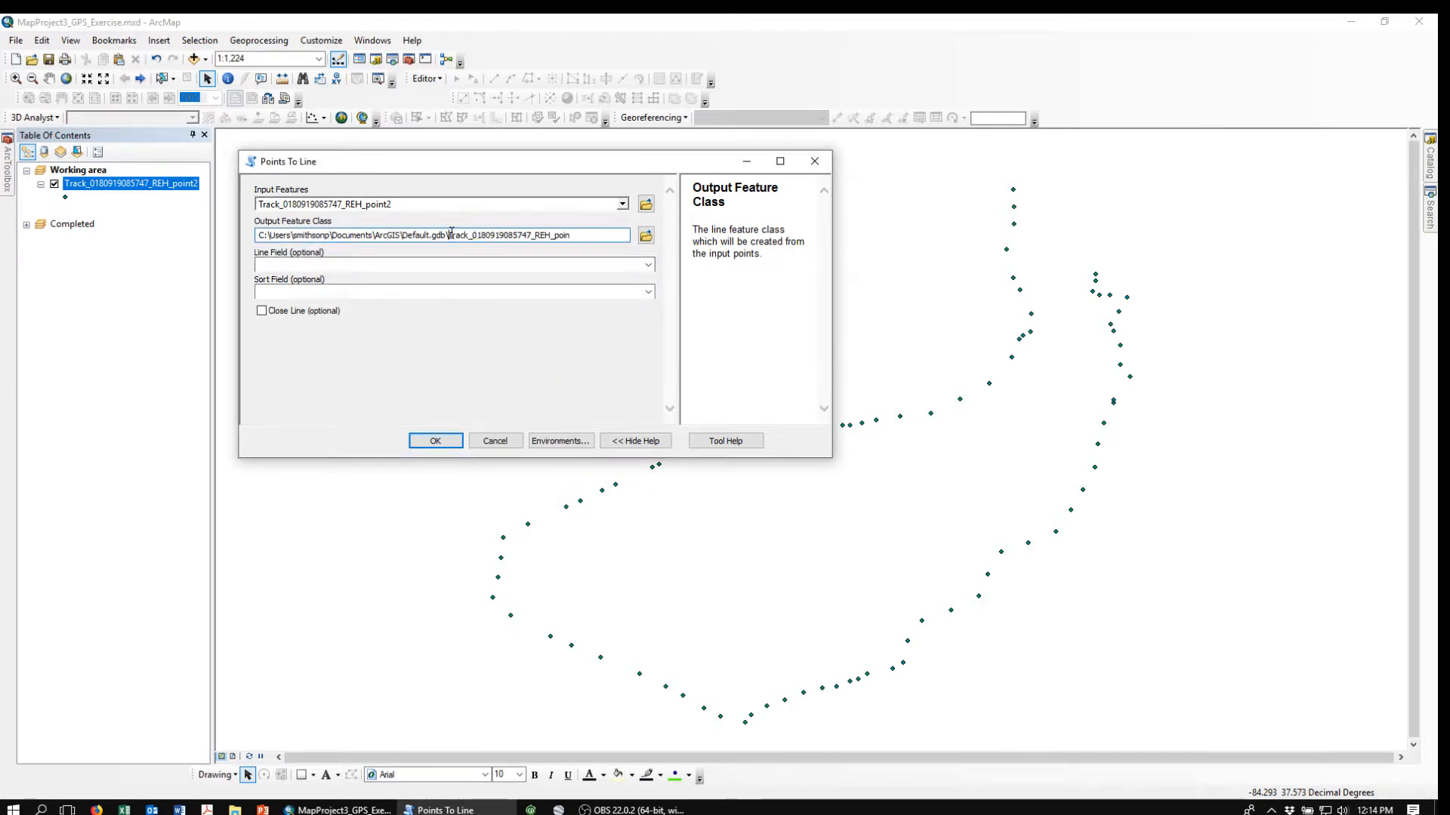
left_click_drag(456, 237, 574, 237)
key("ctrl+c")
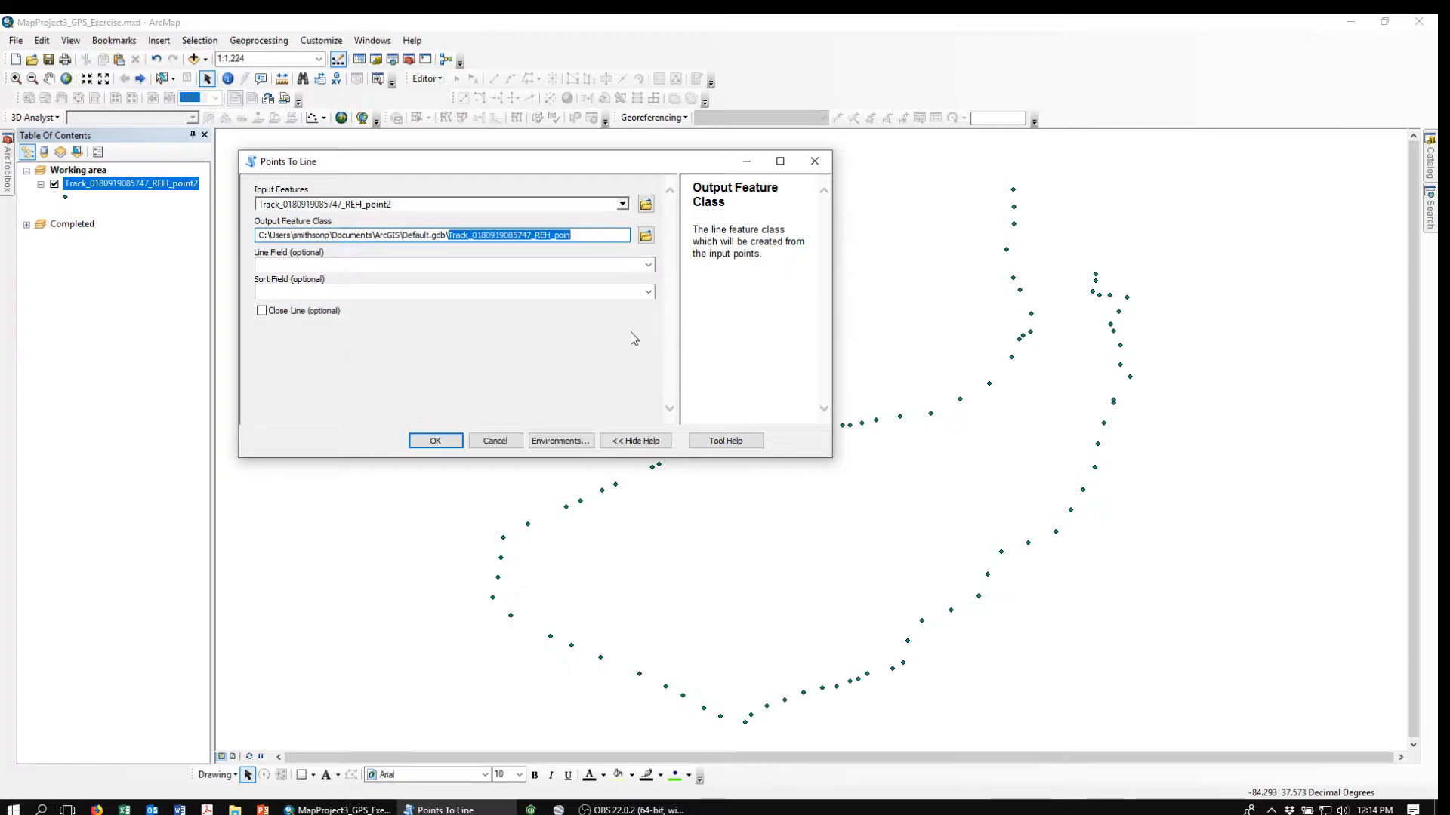
left_click(646, 237)
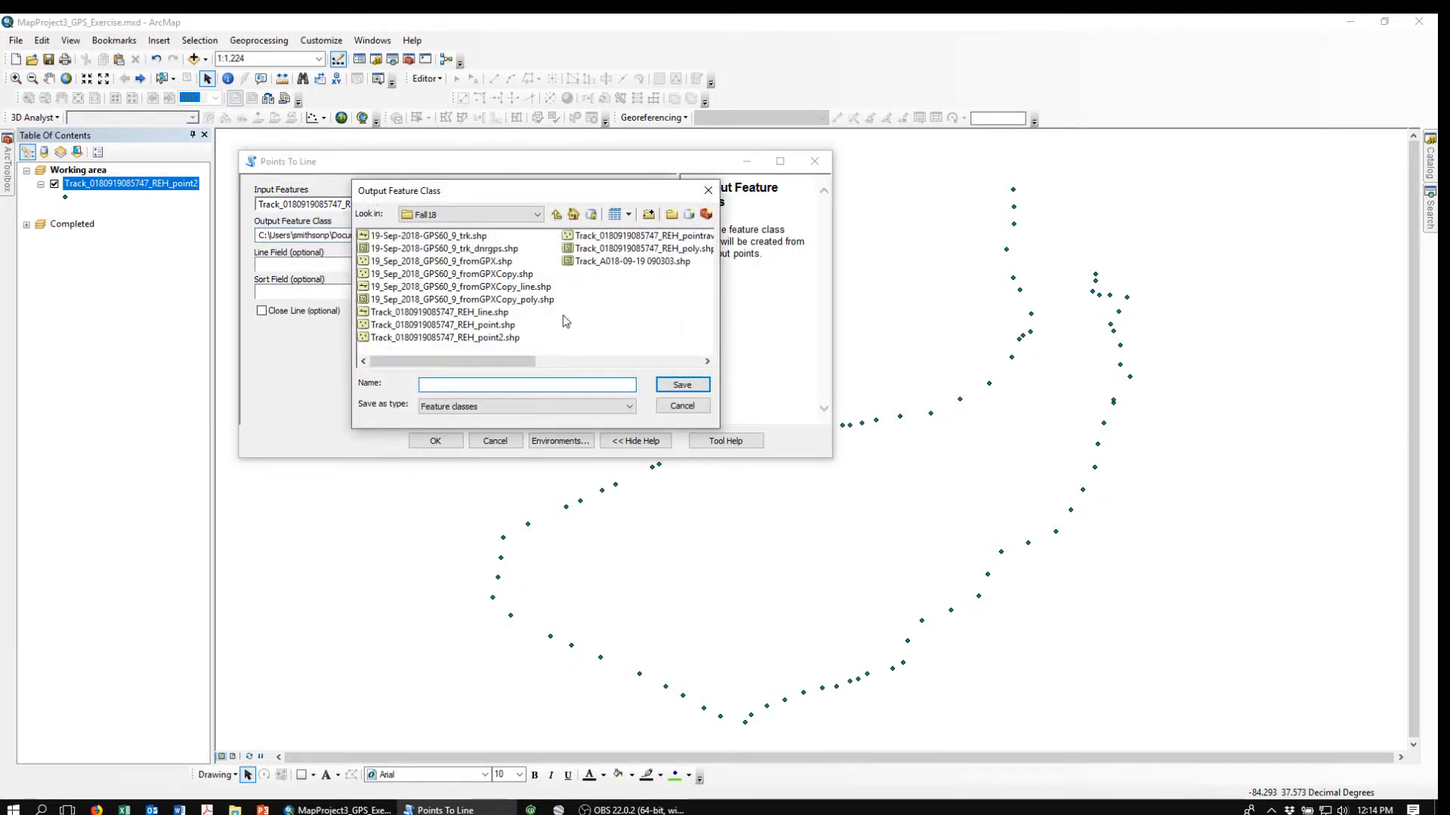
key("ctrl+v")
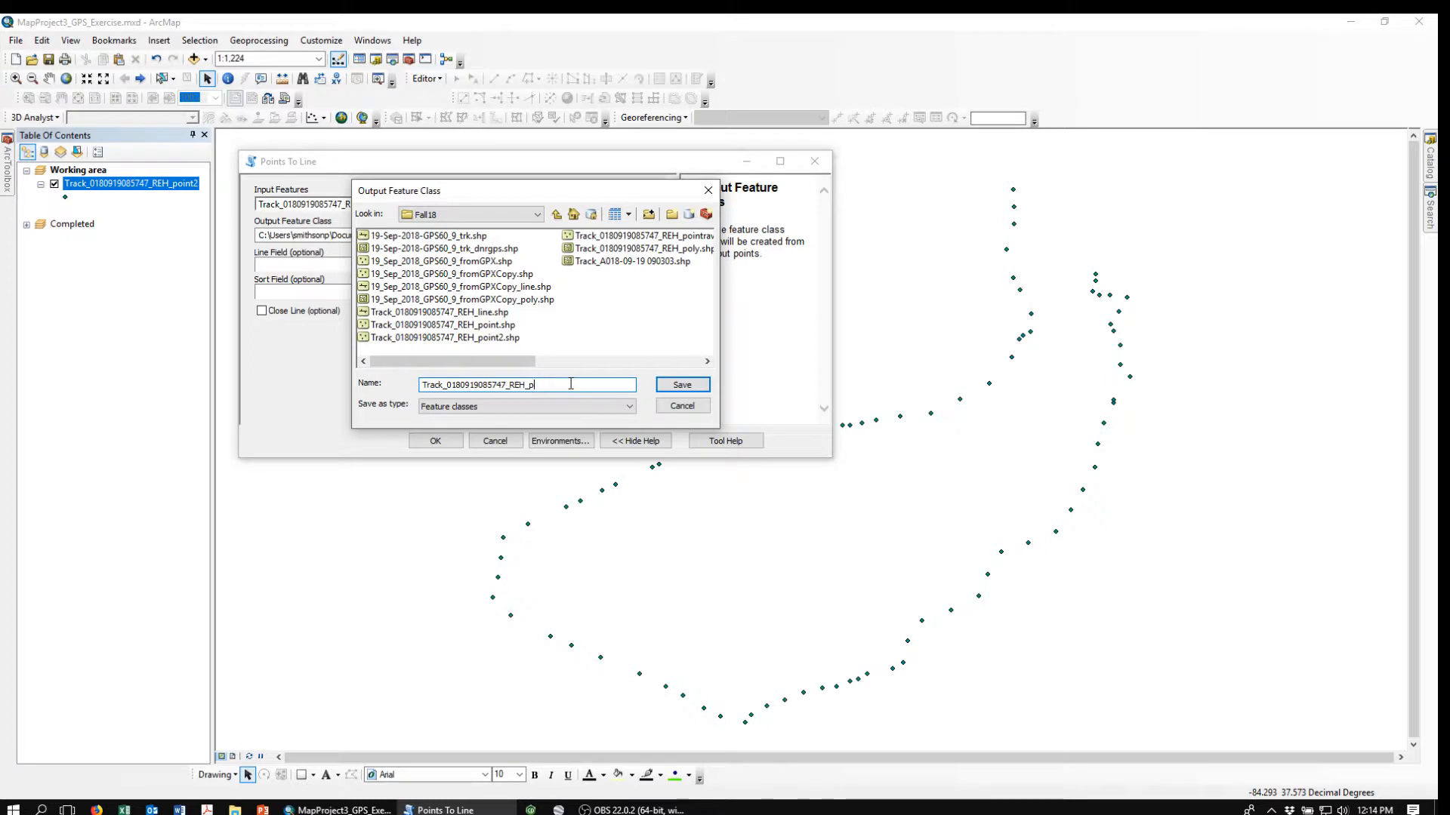
type("line2")
left_click(675, 388)
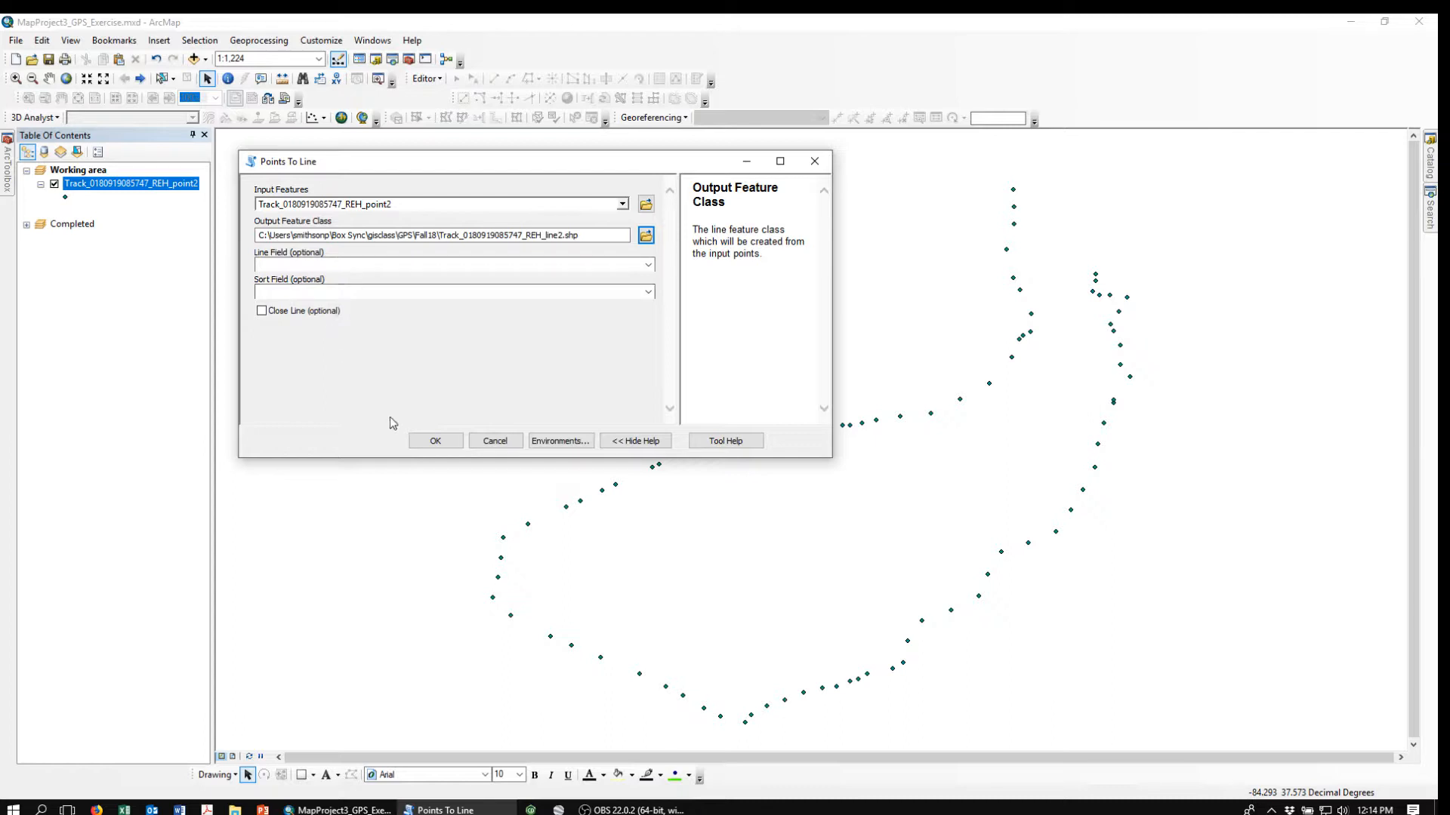
left_click(436, 442)
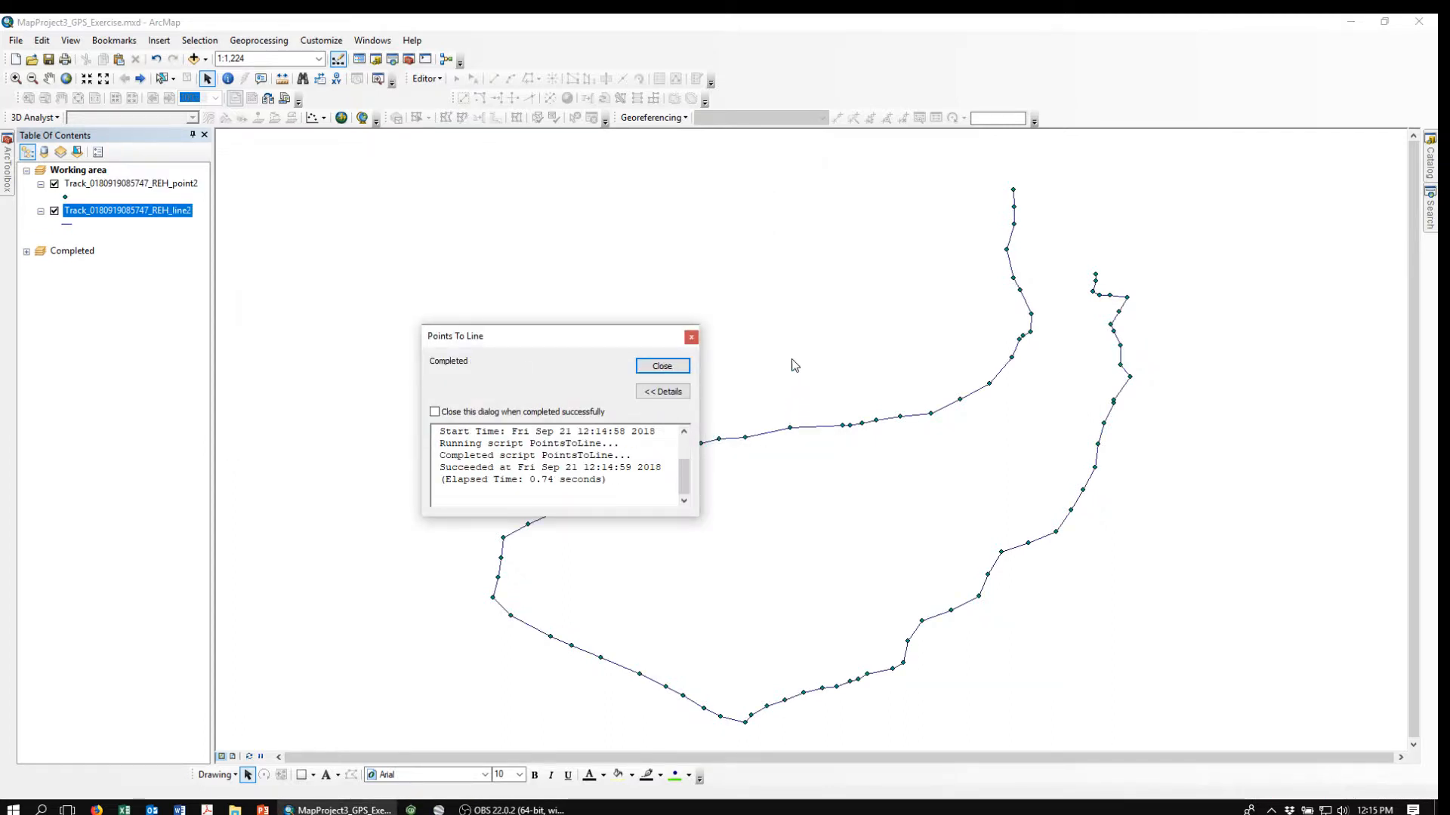
left_click(662, 367)
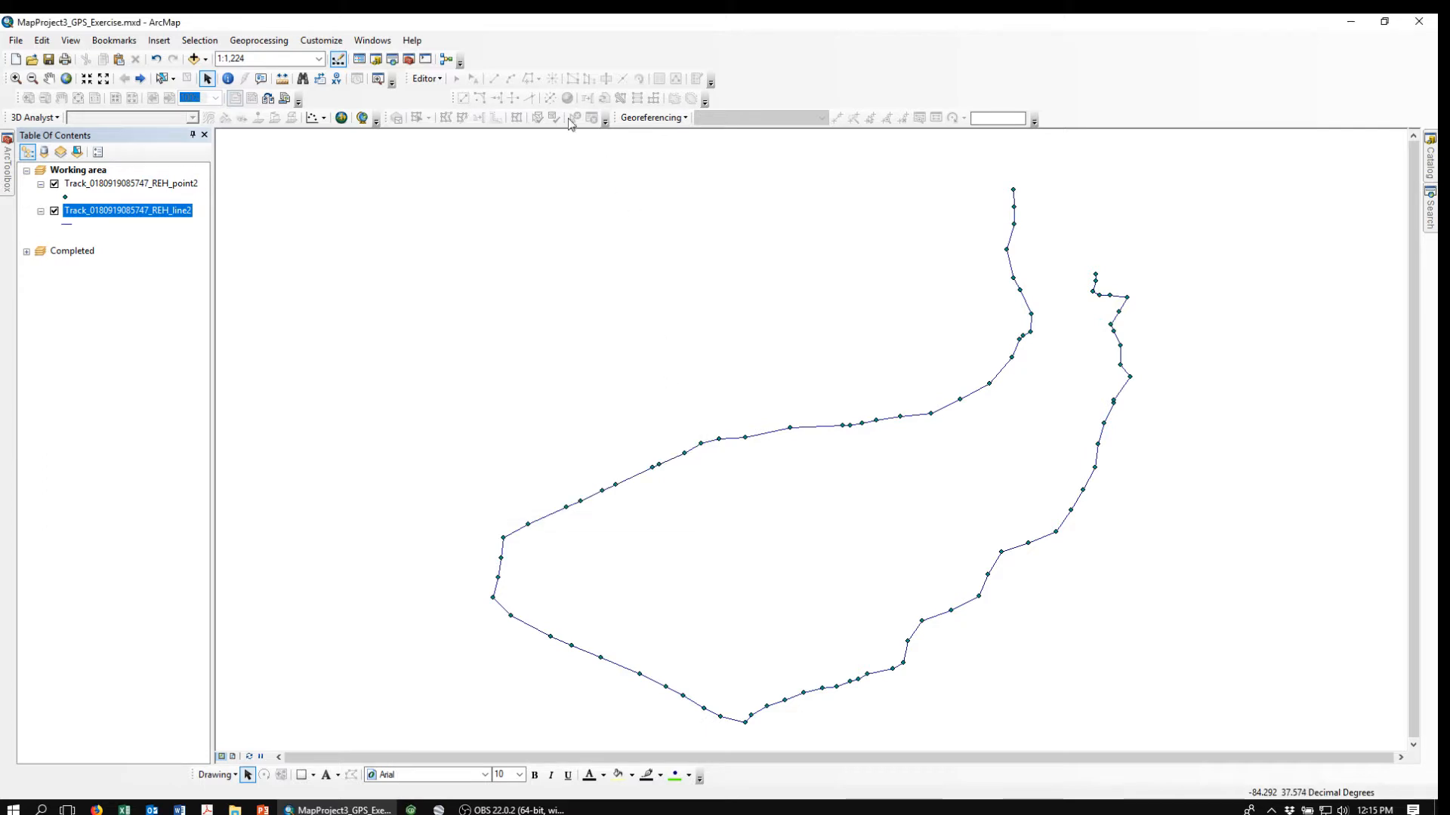
left_click(439, 78)
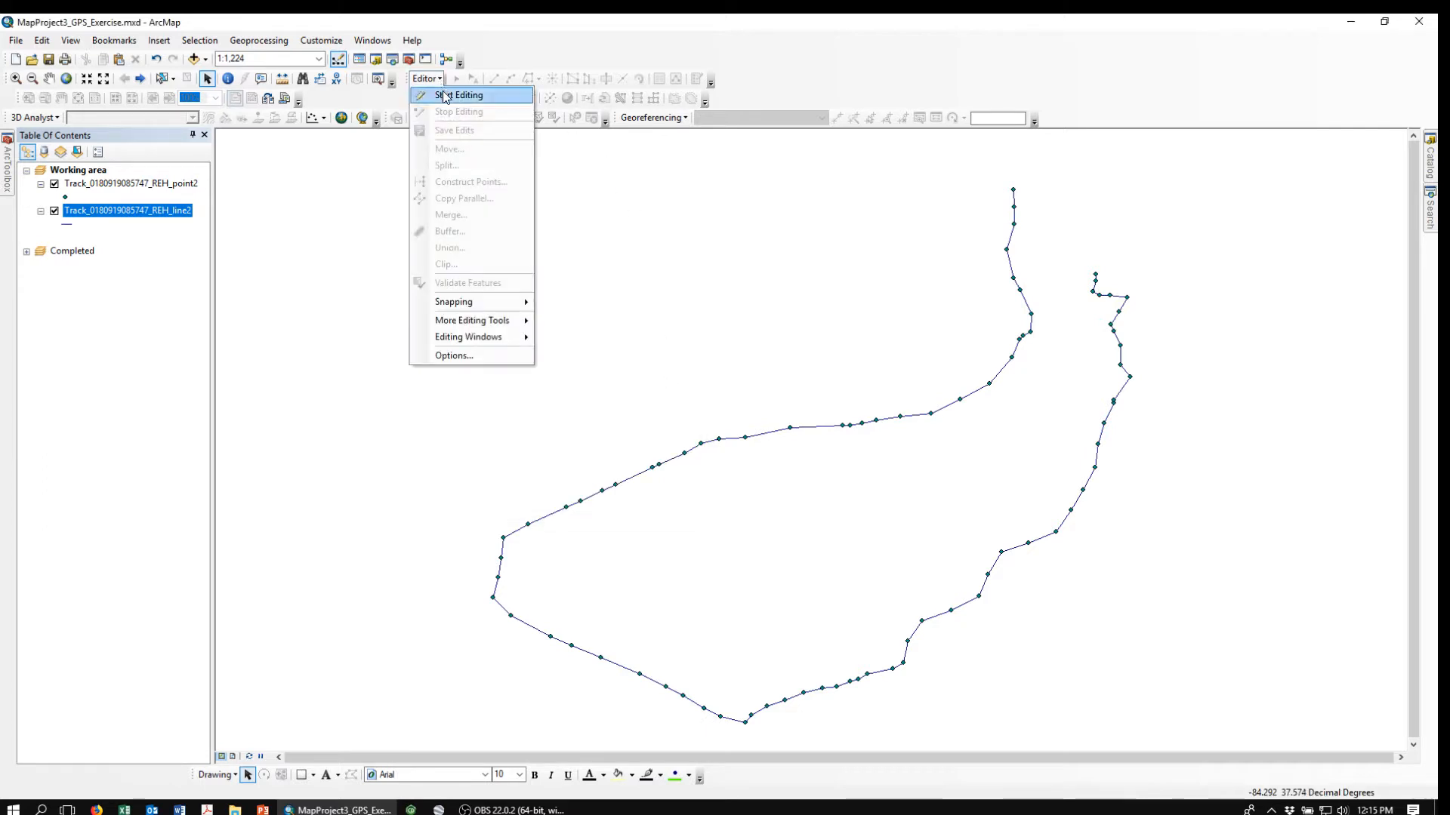
left_click(593, 198)
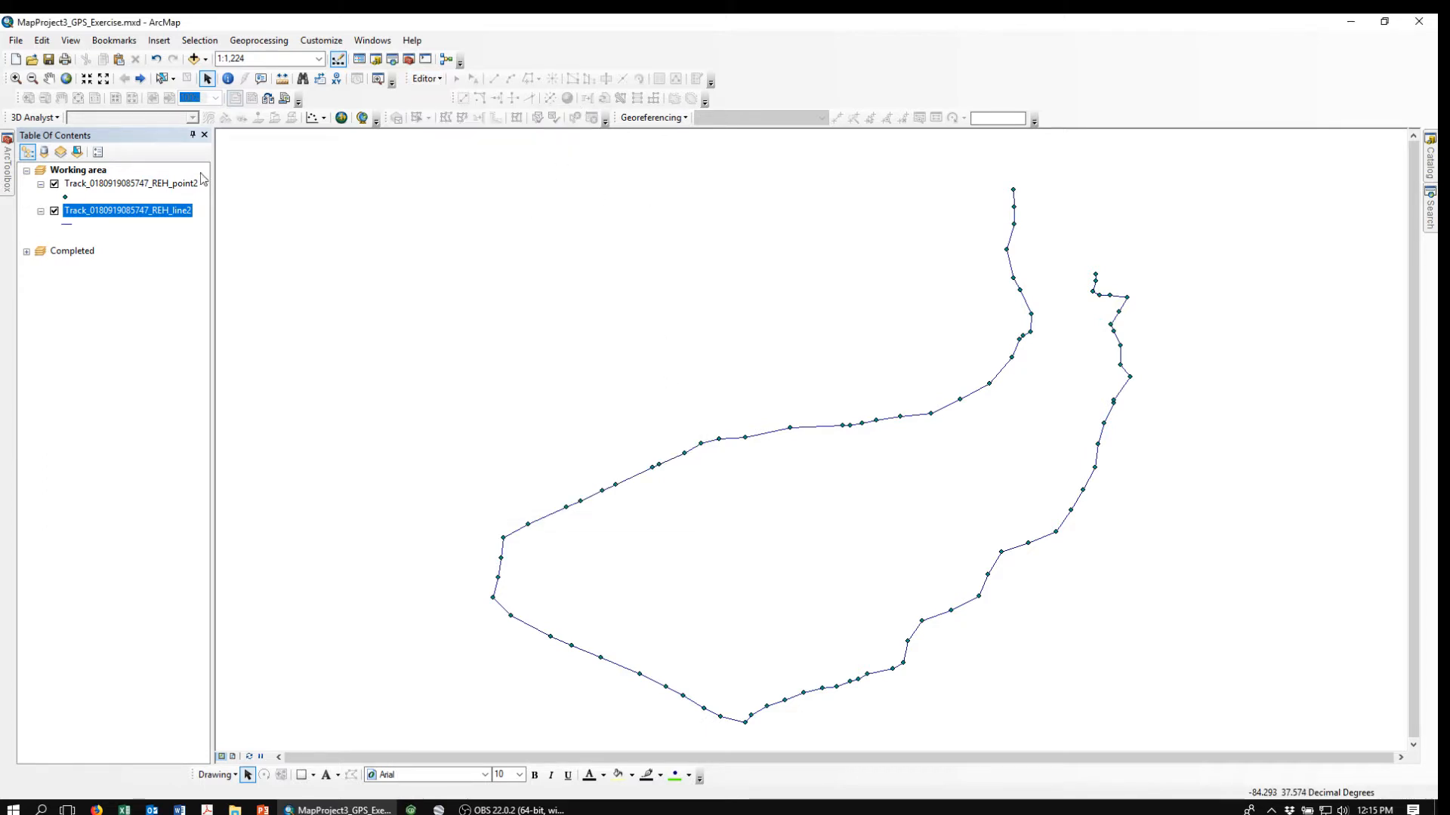
left_click(55, 184)
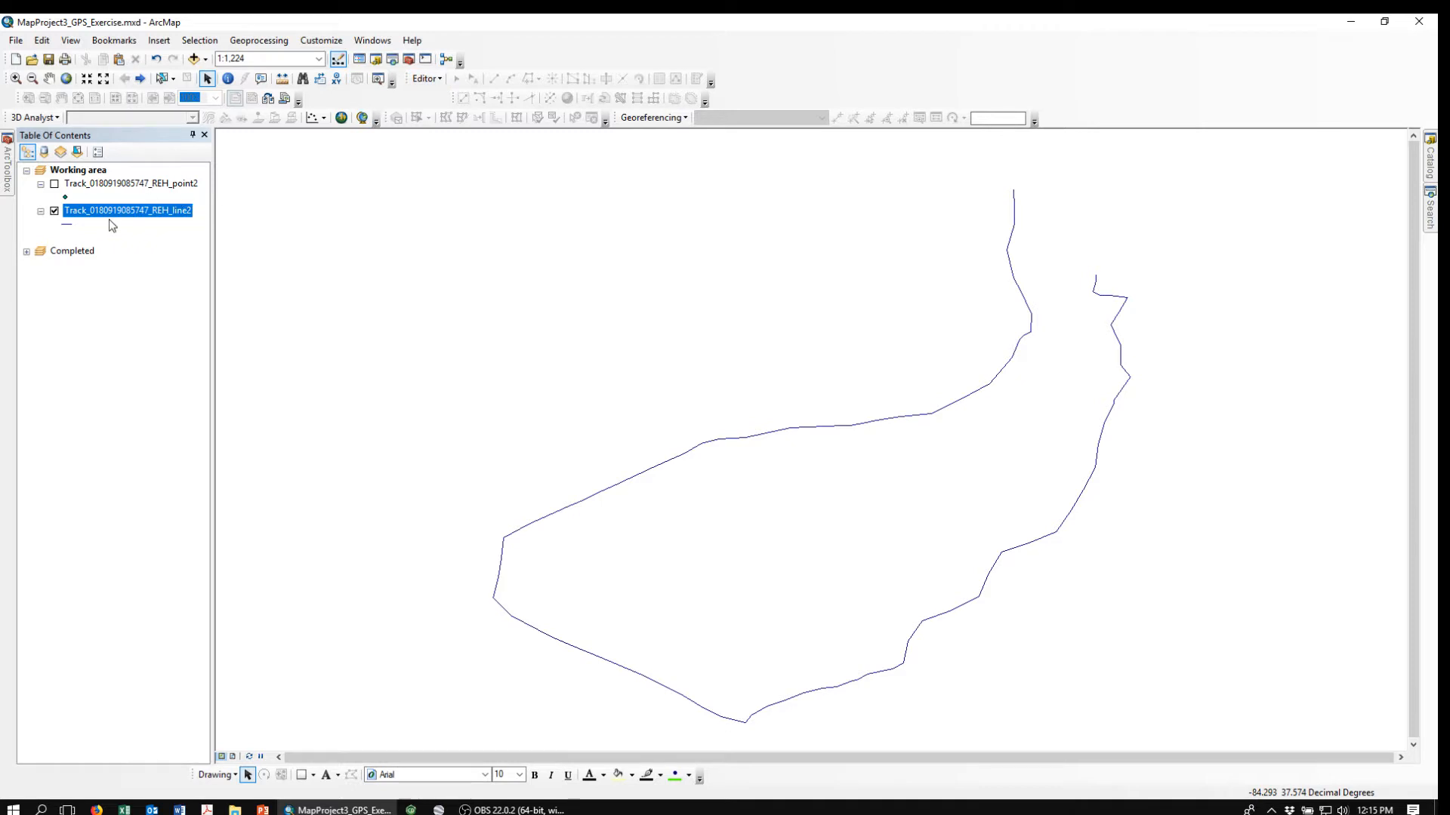
Start an edit session and close the gap in the track line by continuing it from its last vertex to its first vertex.
left_click(437, 79)
left_click(437, 79)
left_click(437, 80)
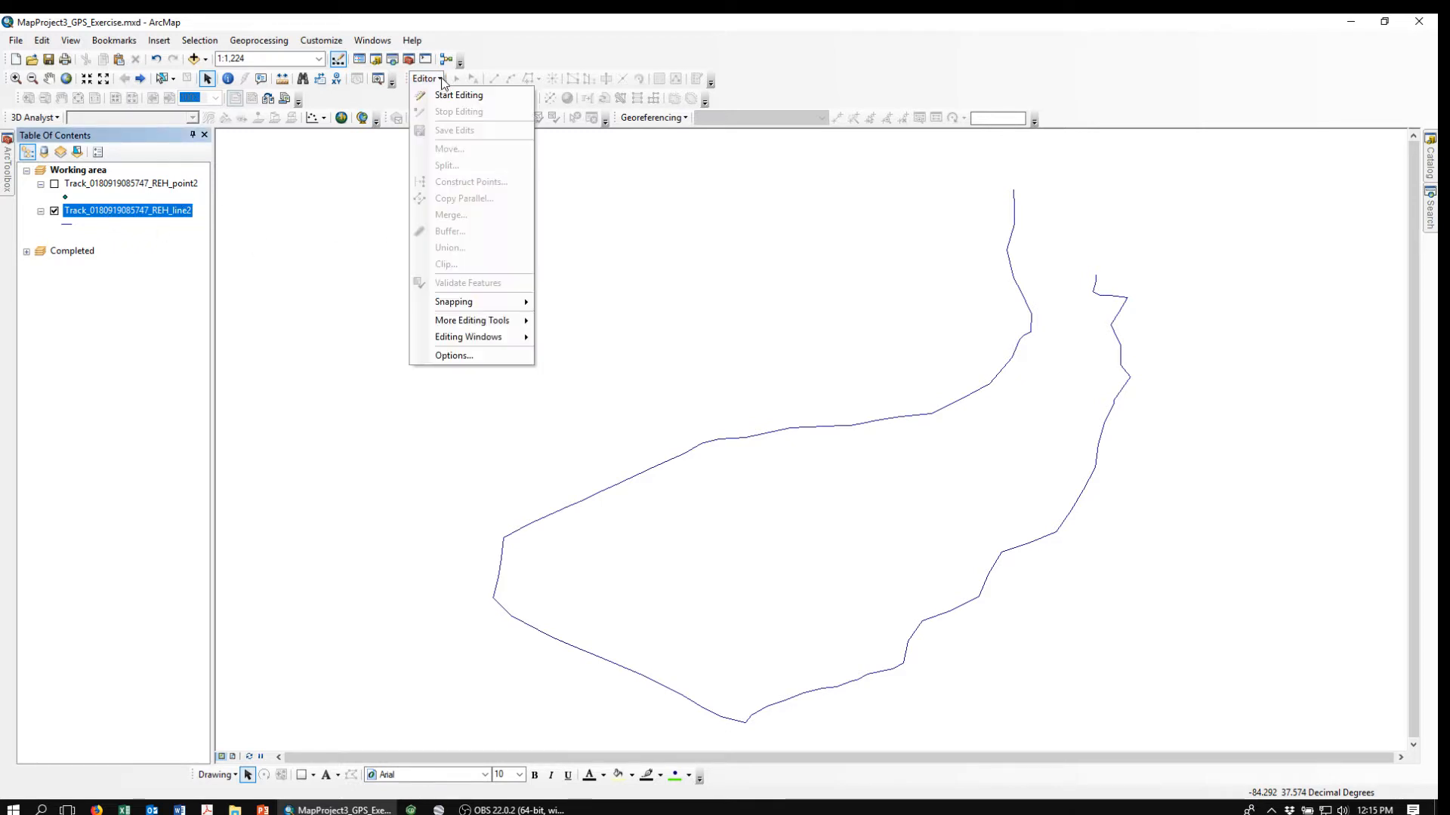
left_click(443, 96)
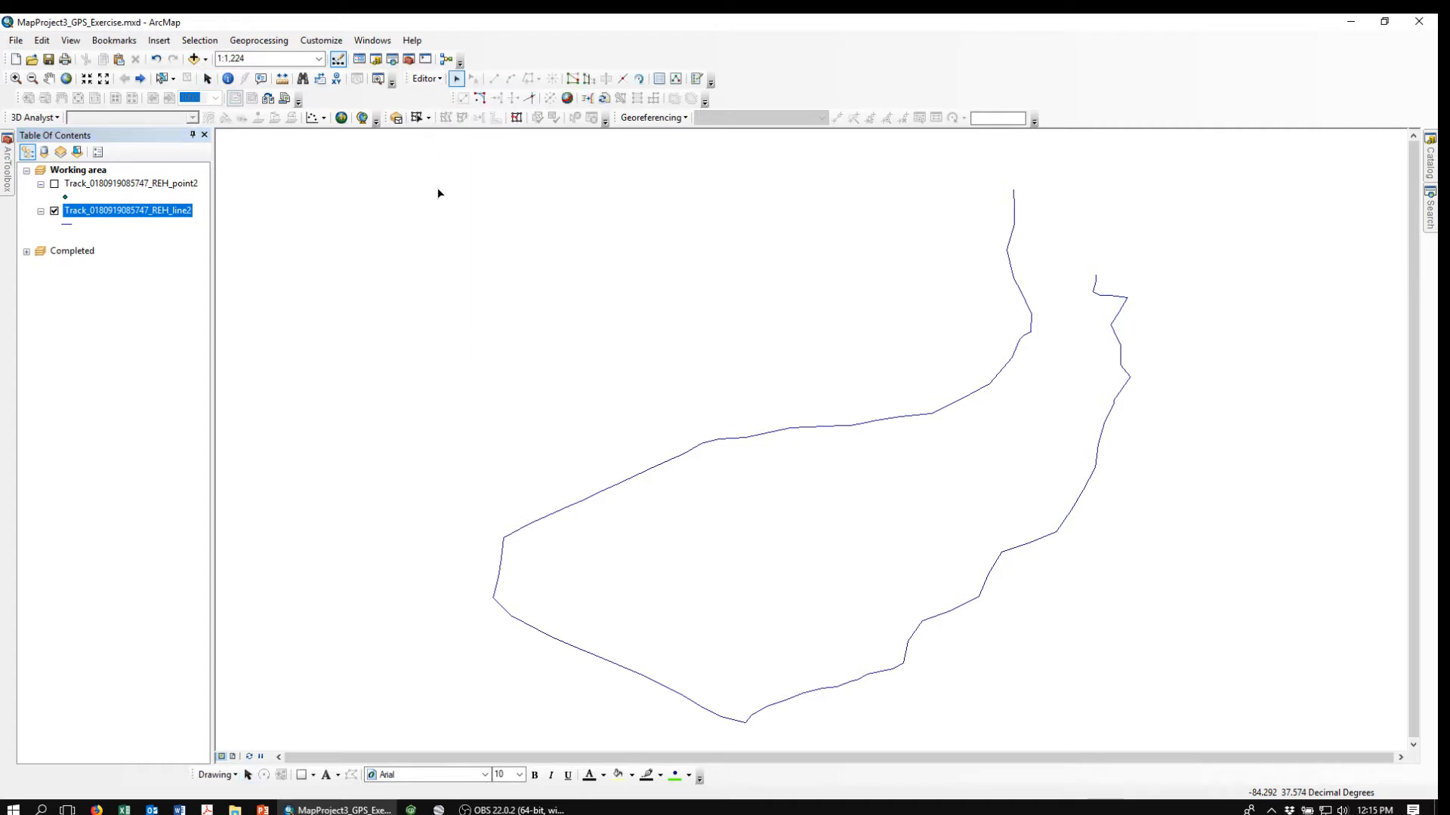
left_click(1016, 351)
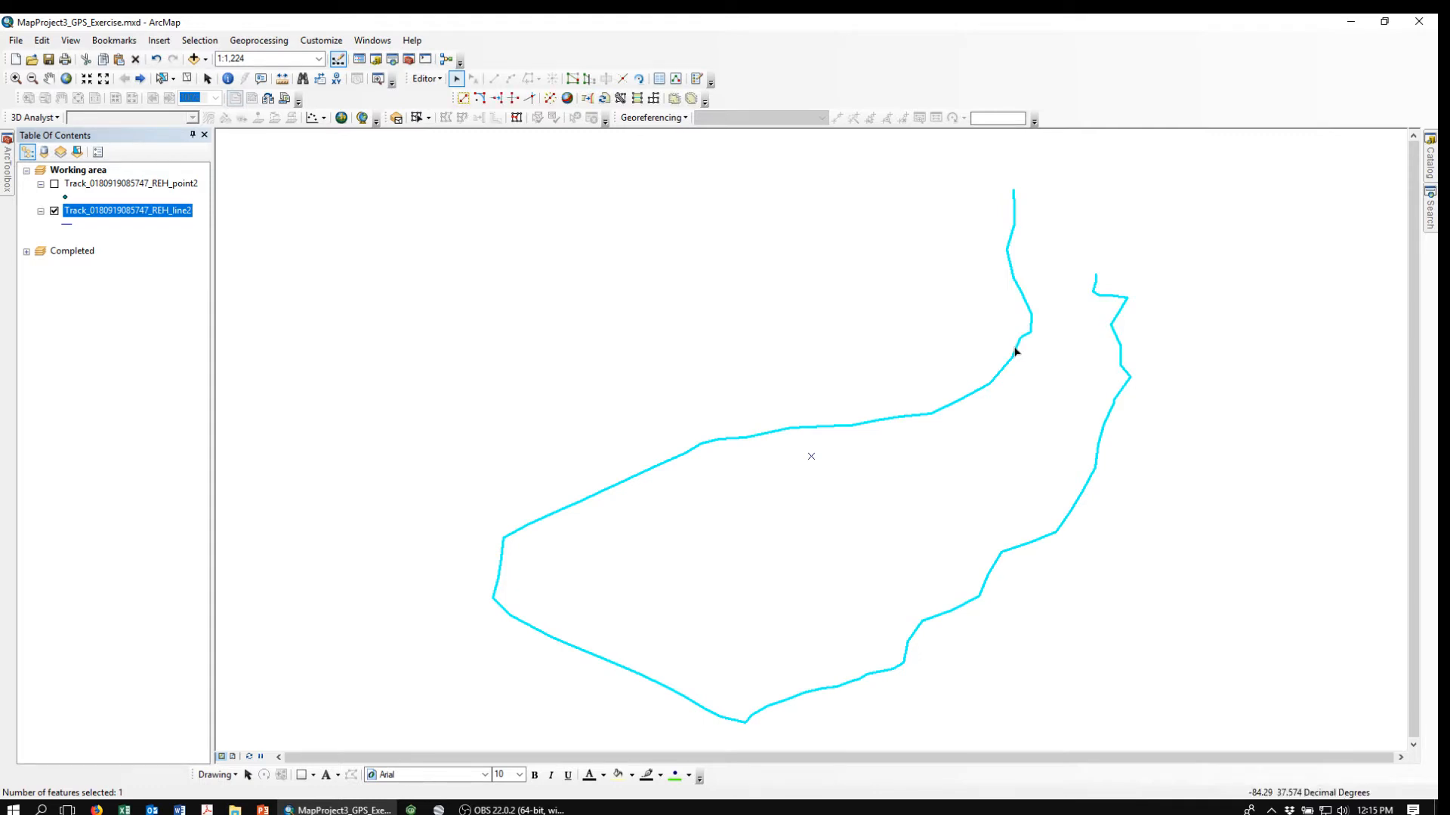
double_click(1016, 352)
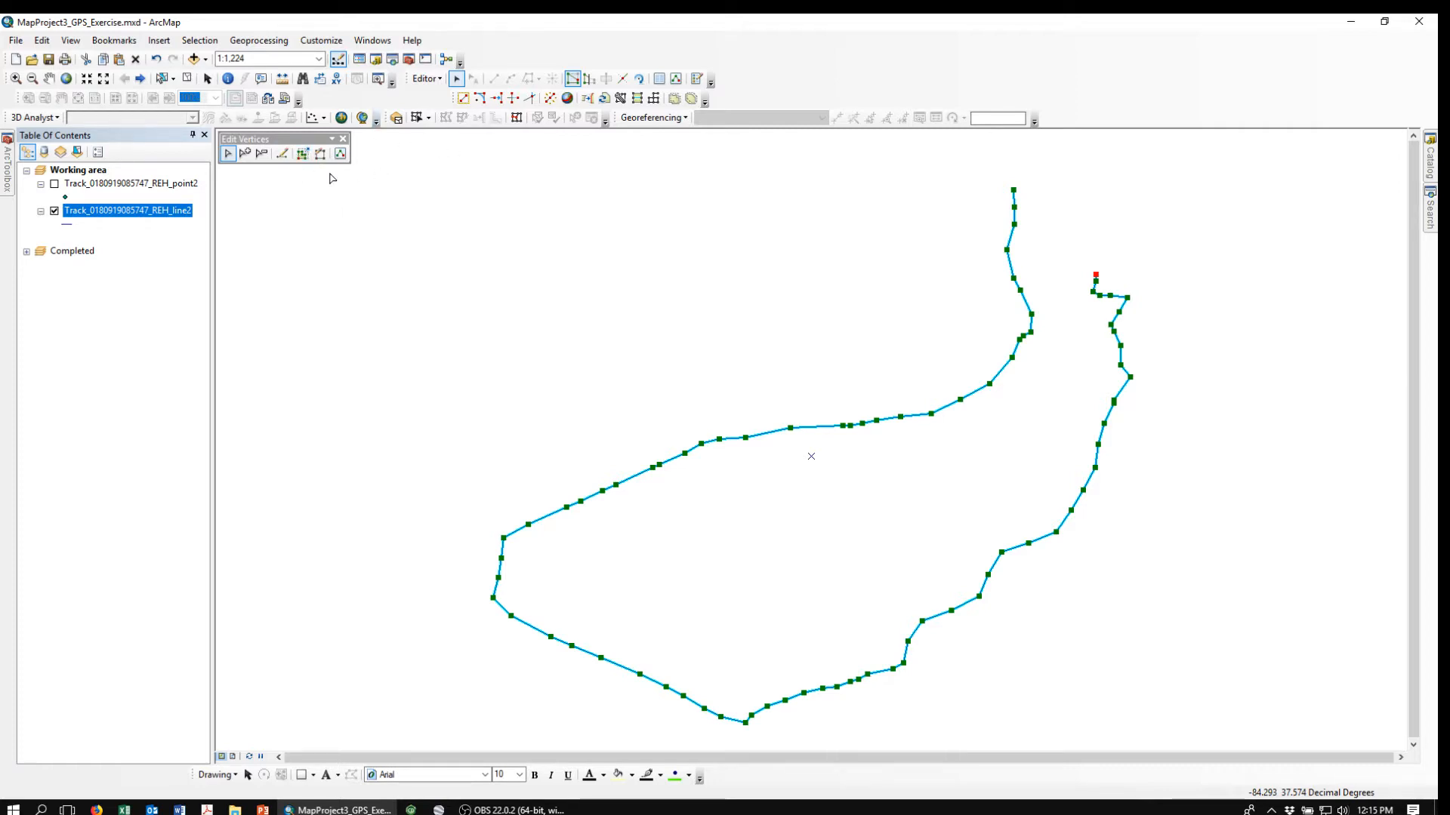
left_click(282, 154)
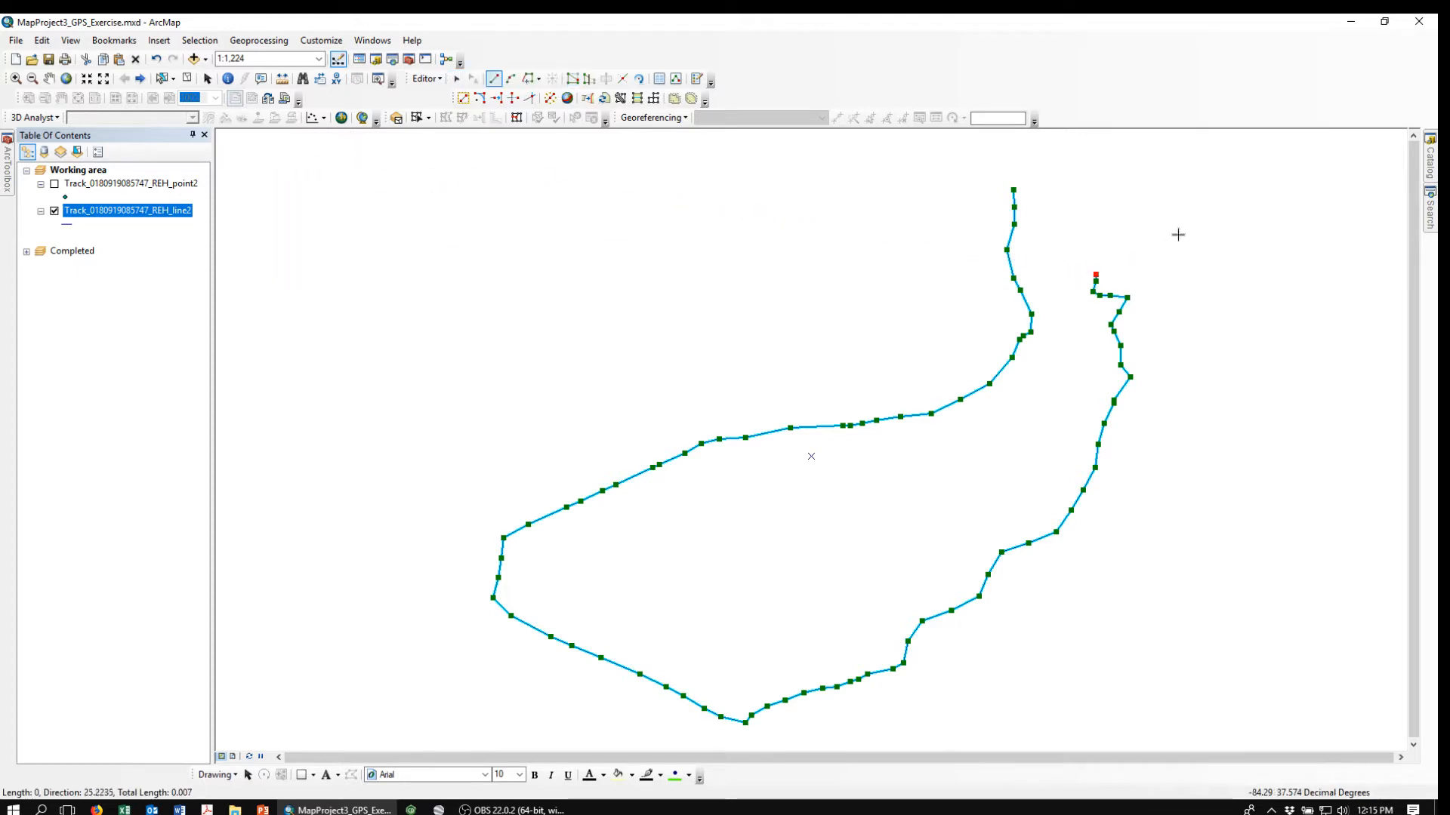
double_click(1013, 191)
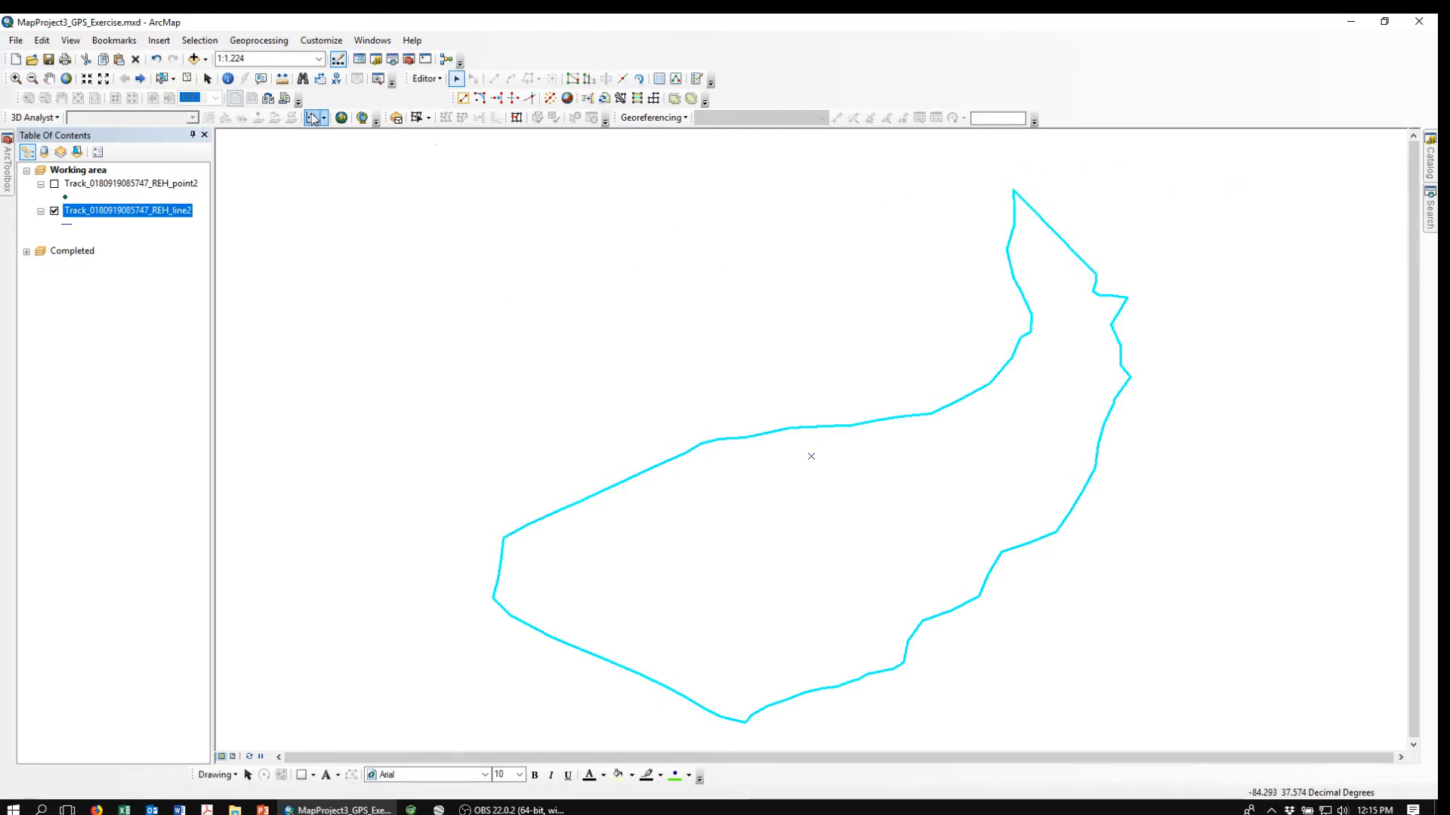
Save the line edits and stop the edit session.
left_click(436, 79)
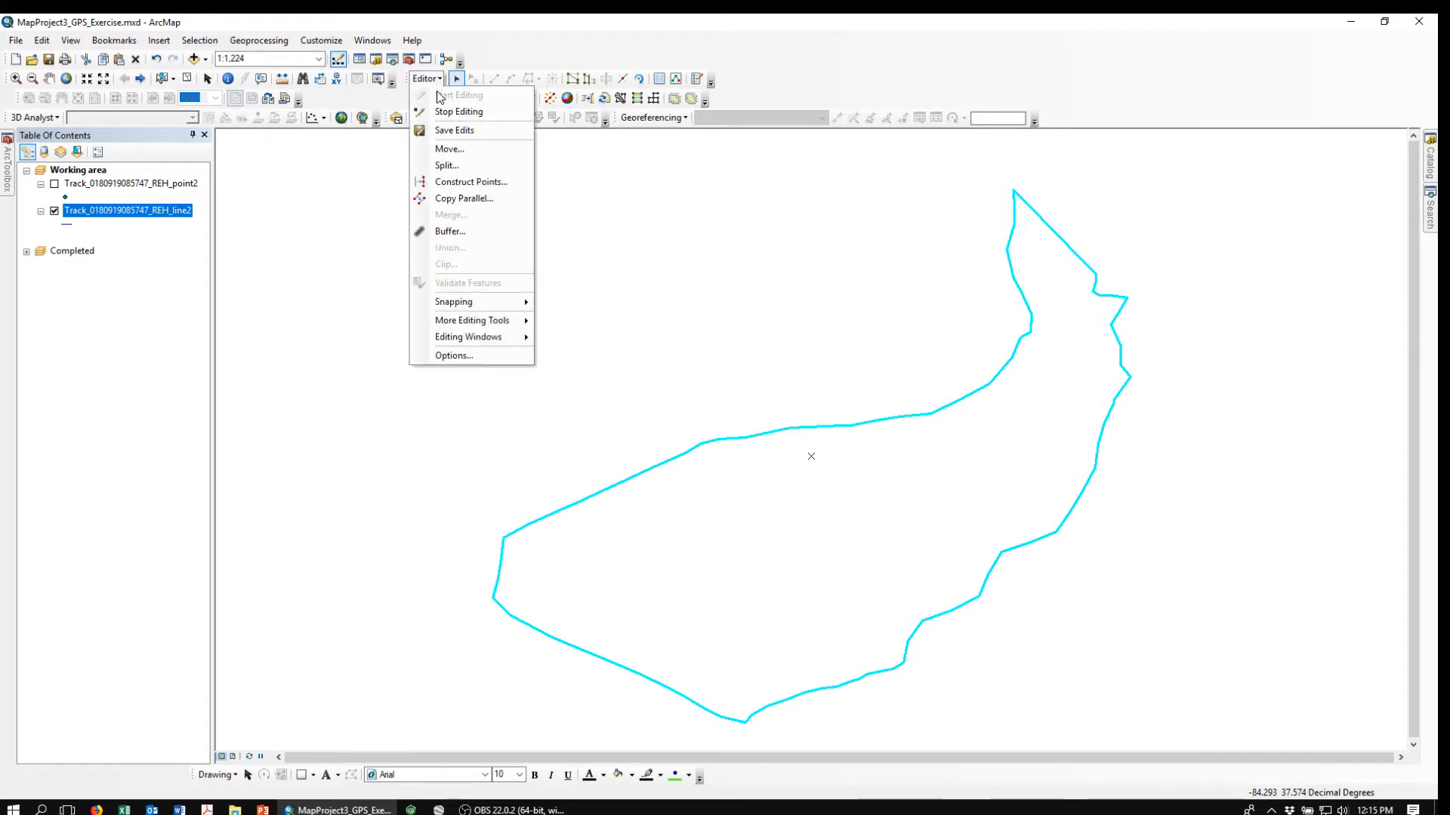
left_click(453, 130)
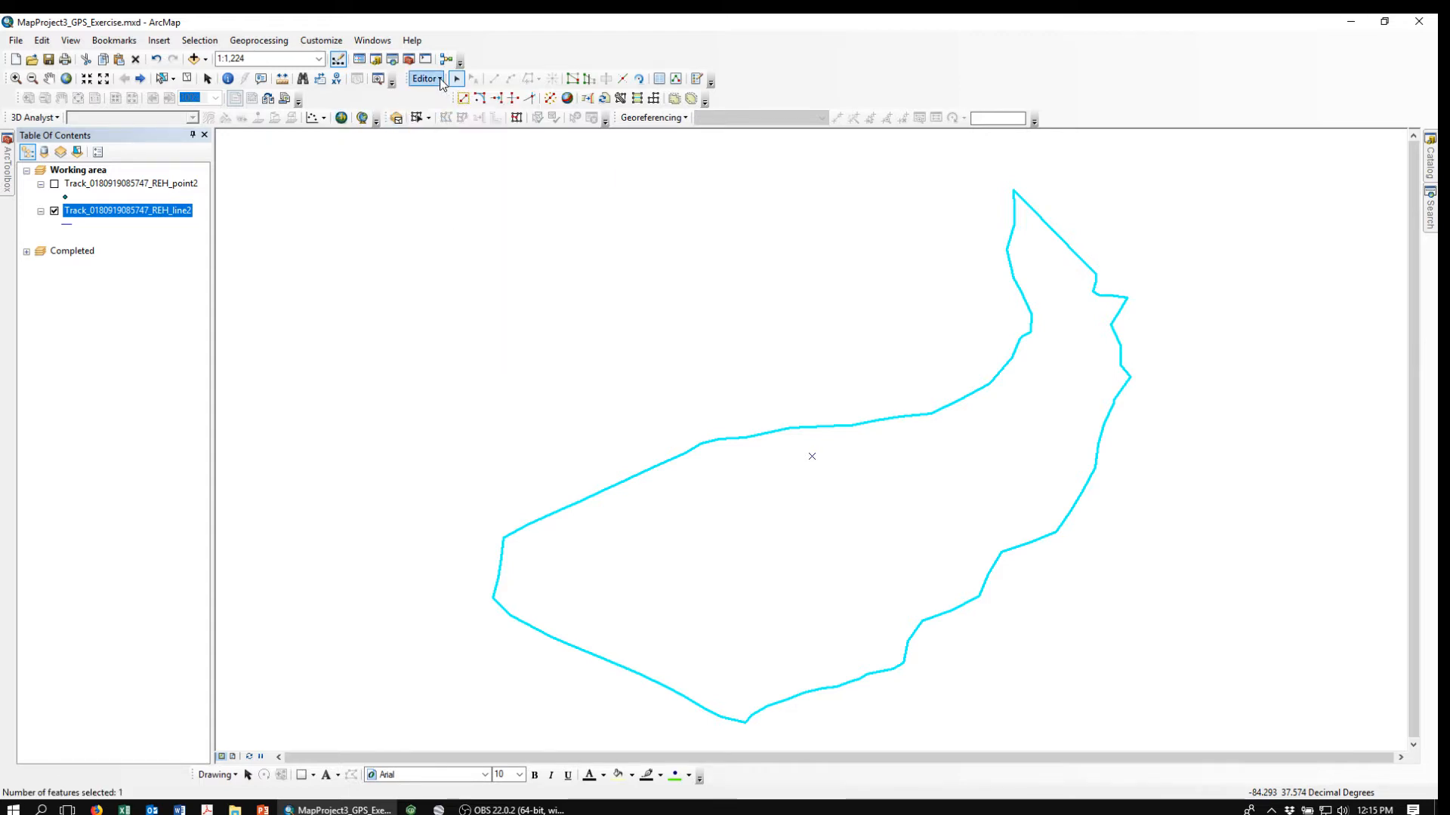
left_click(443, 80)
left_click(449, 114)
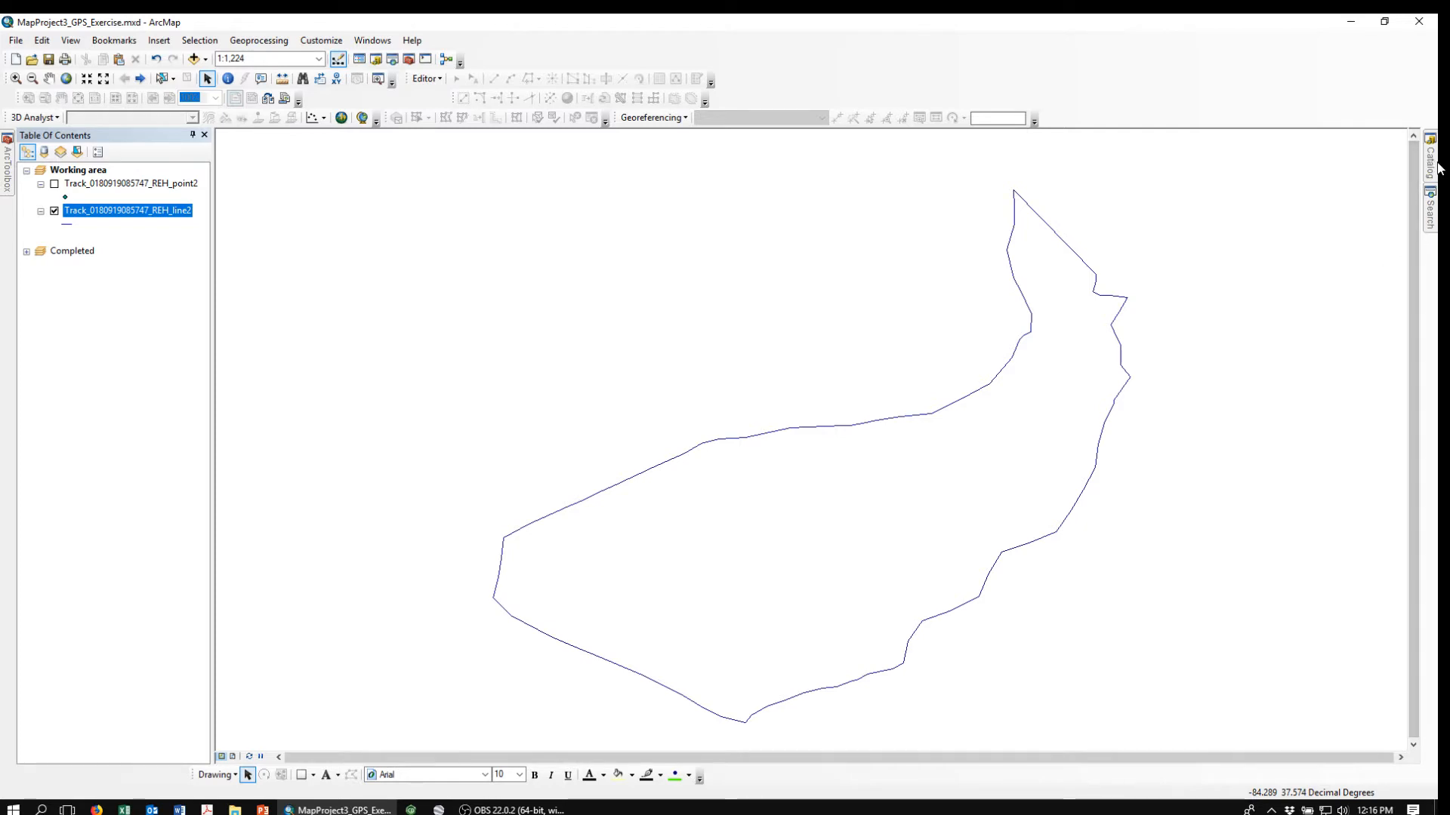
mouse_move(1432, 166)
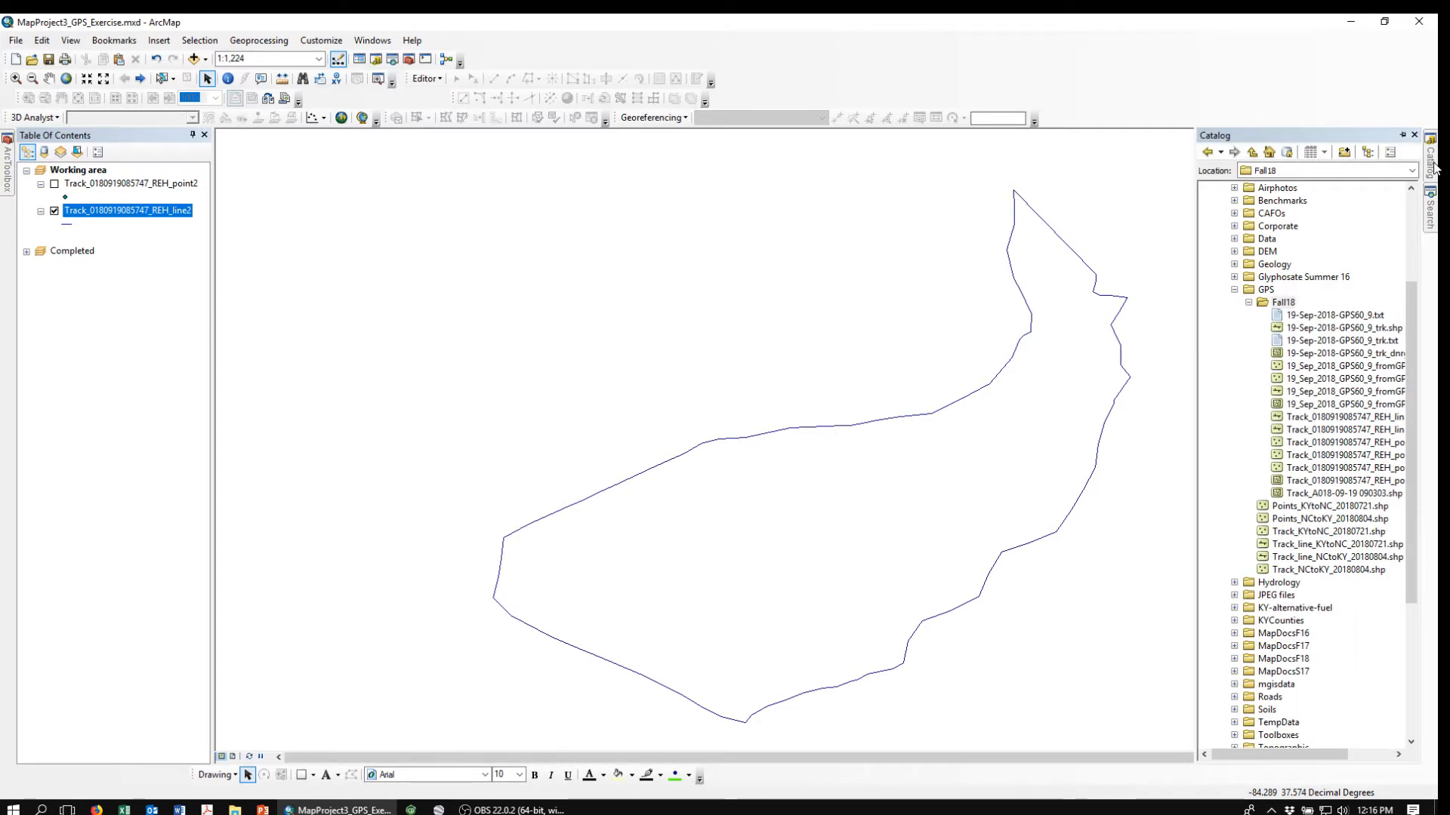
right_click(1279, 305)
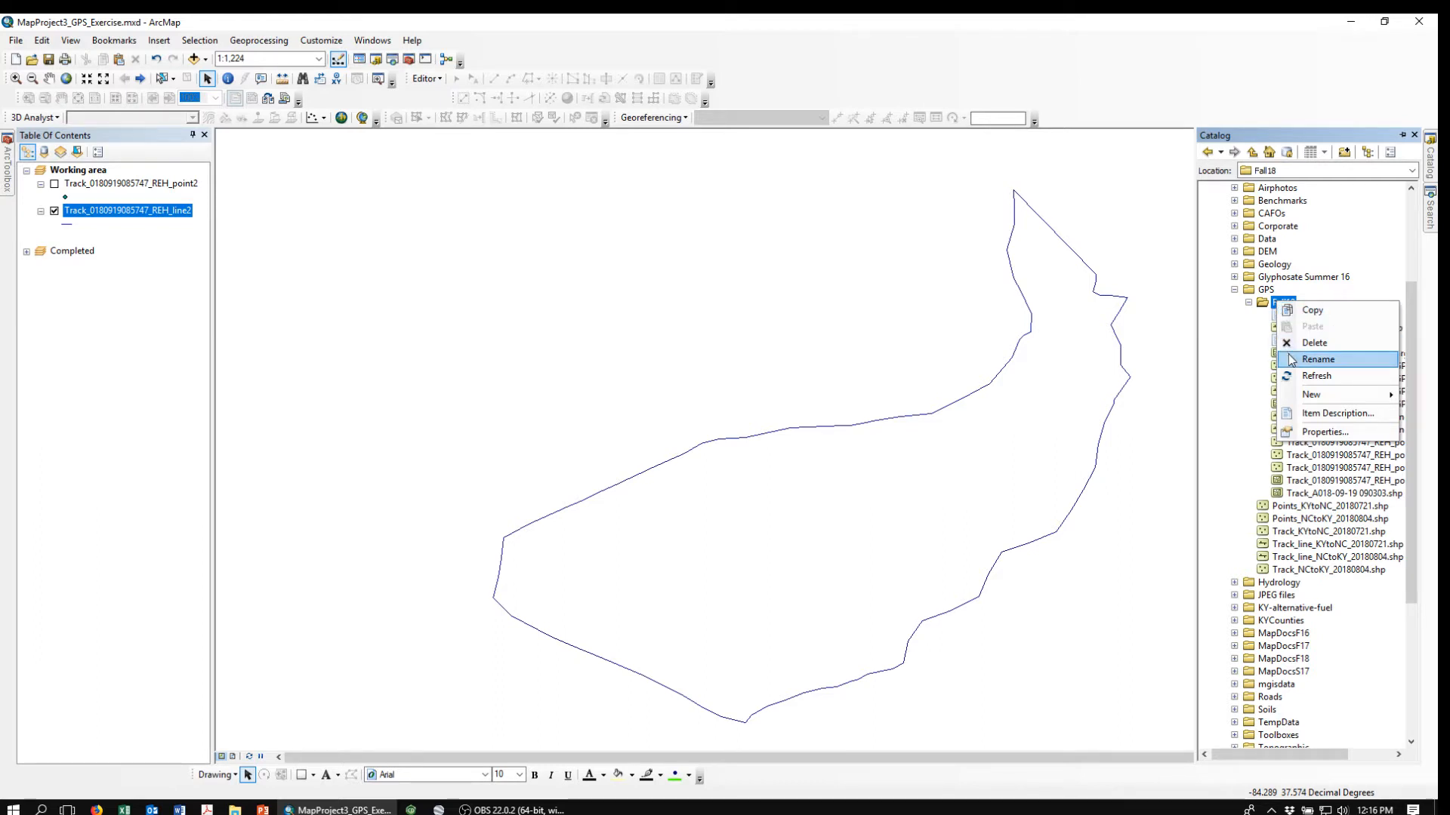
mouse_move(1308, 398)
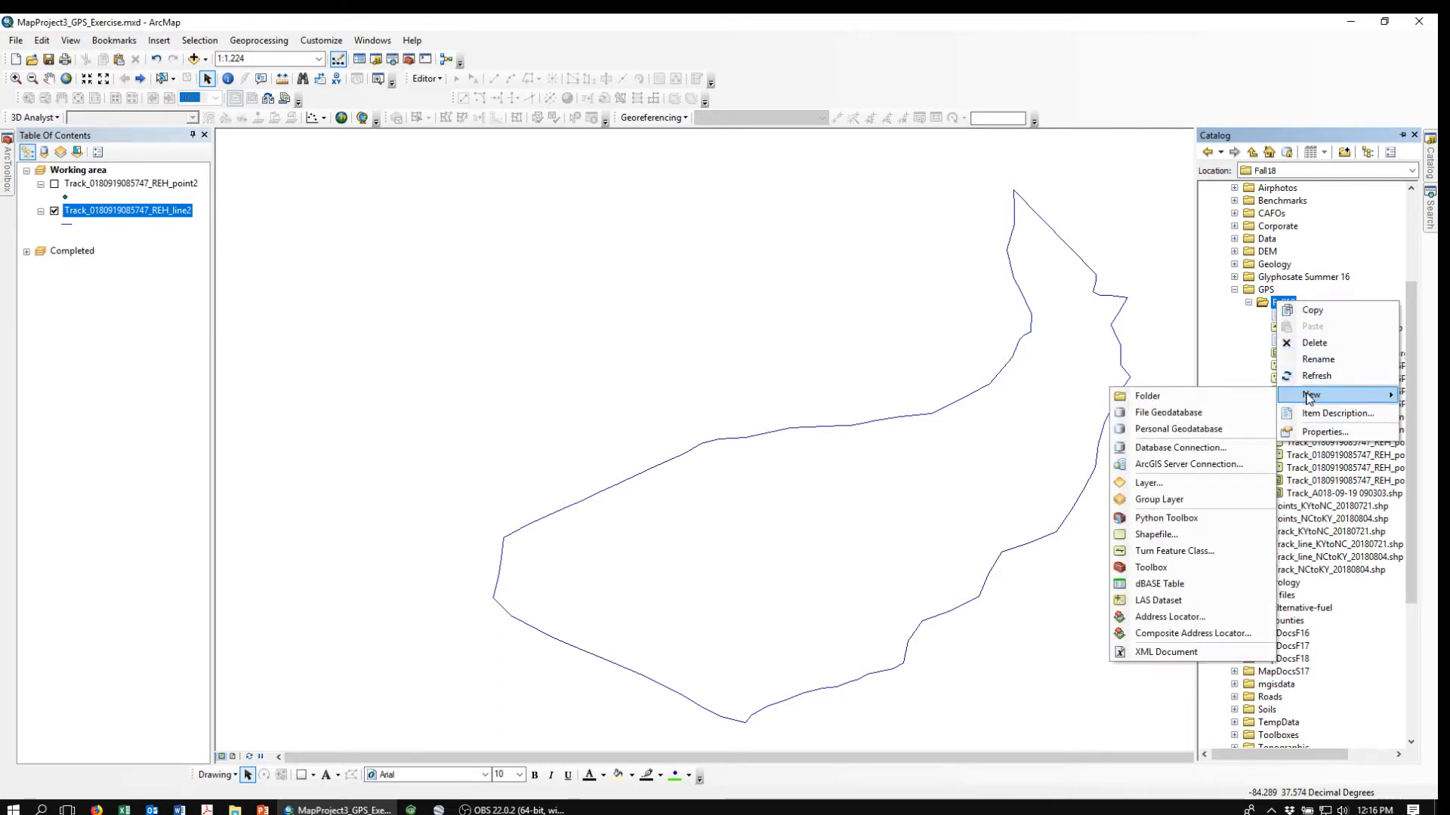
left_click(1155, 534)
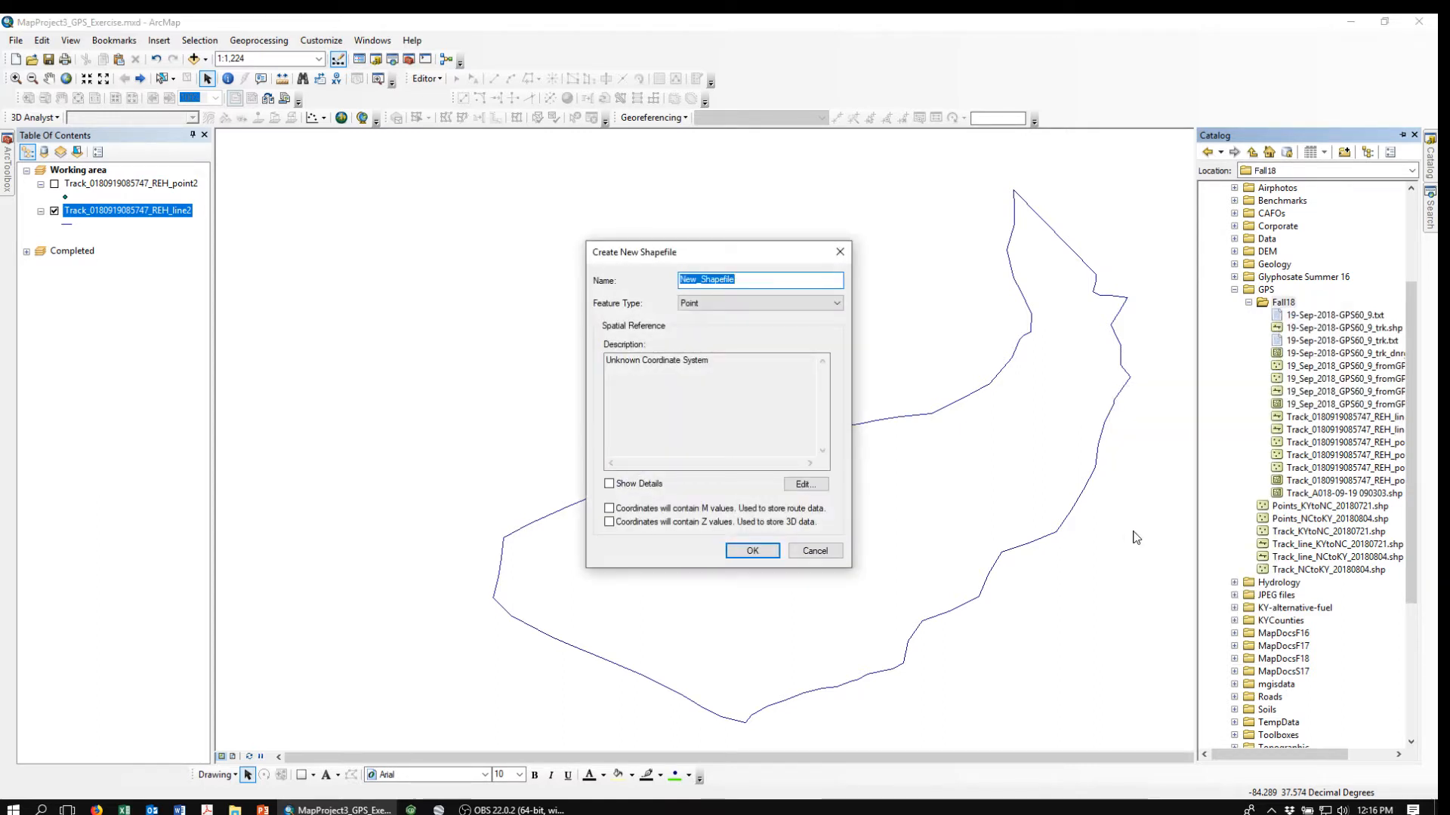
left_click(815, 552)
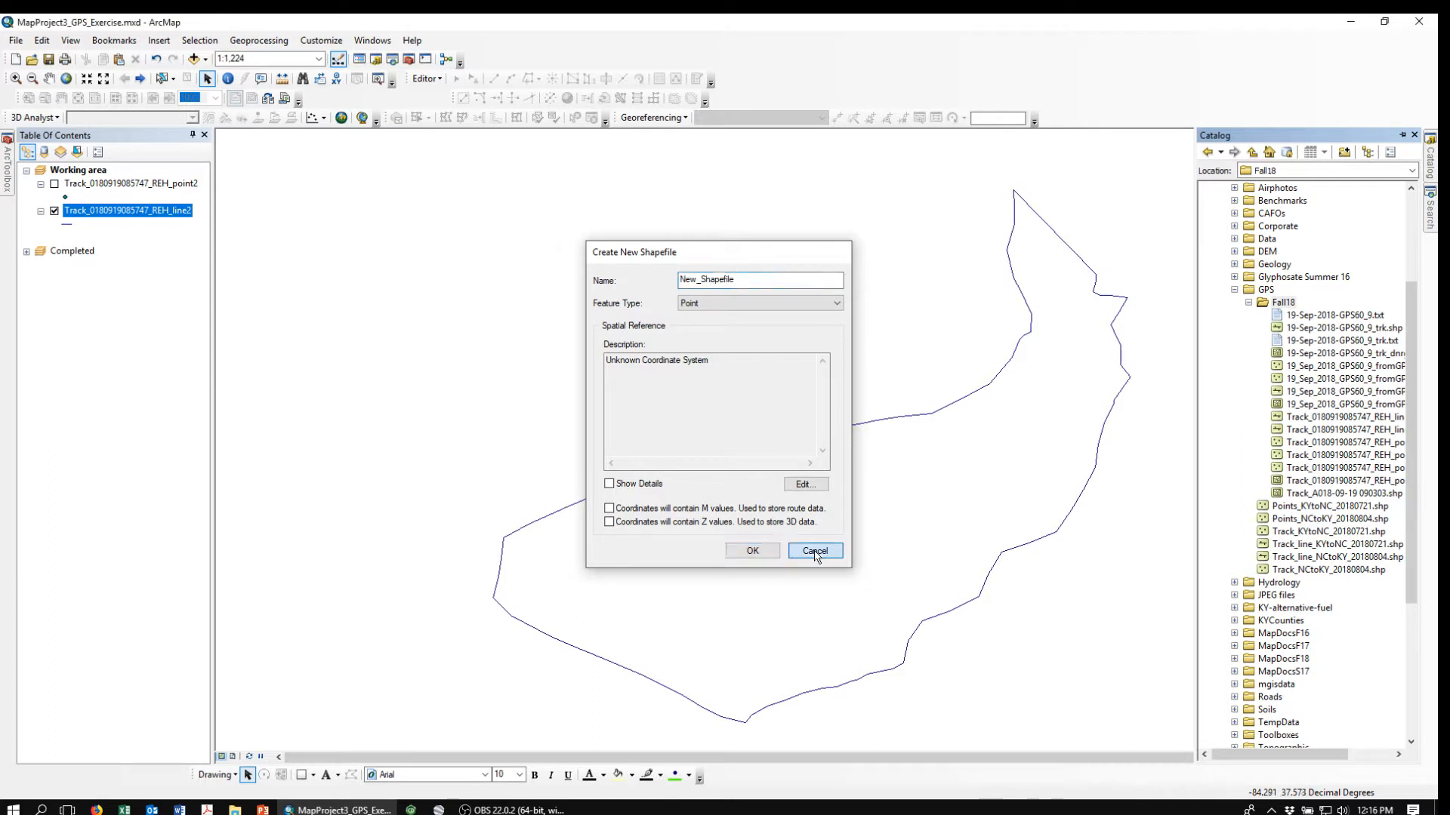
left_click(76, 217)
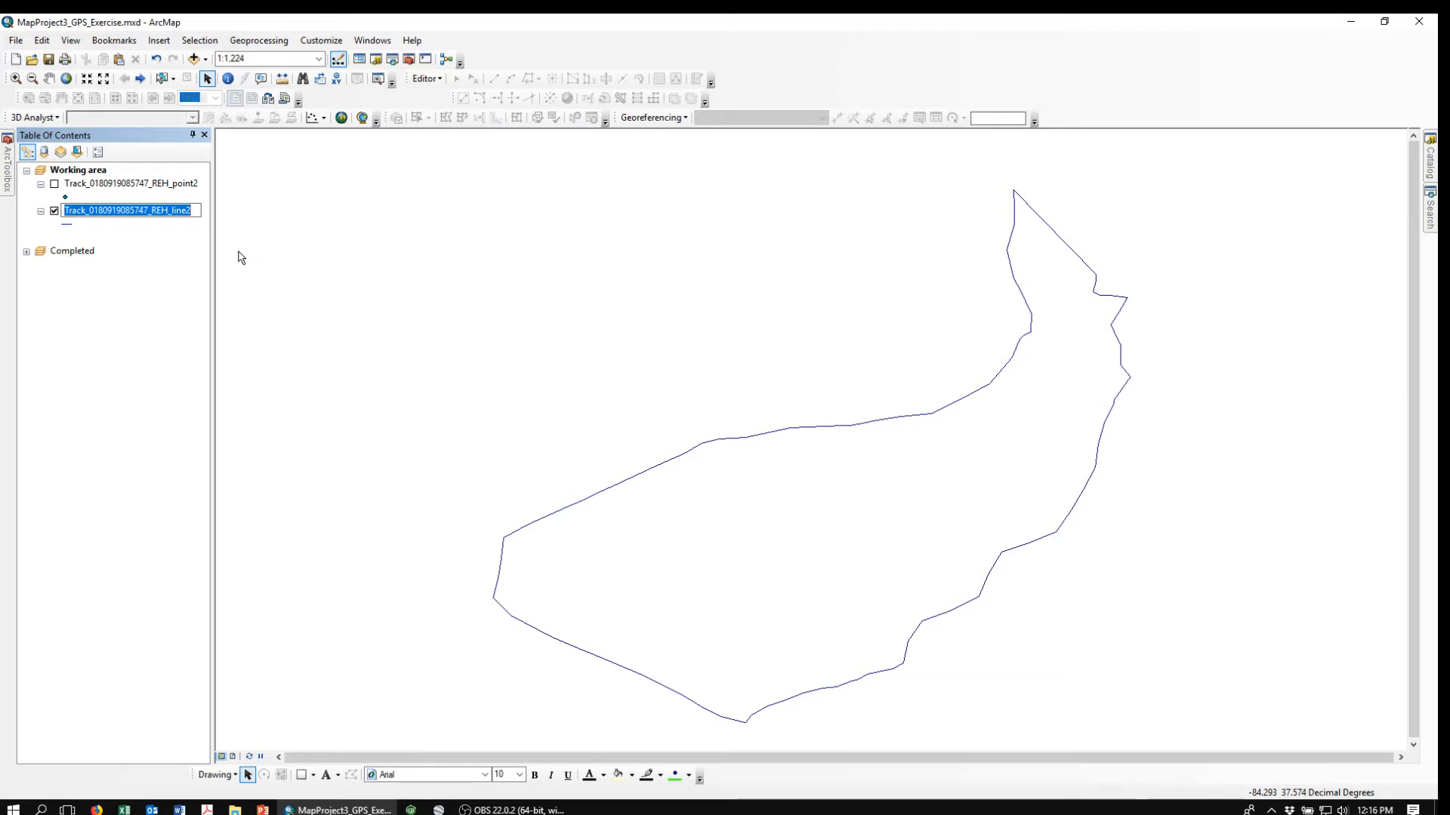
left_click(1429, 163)
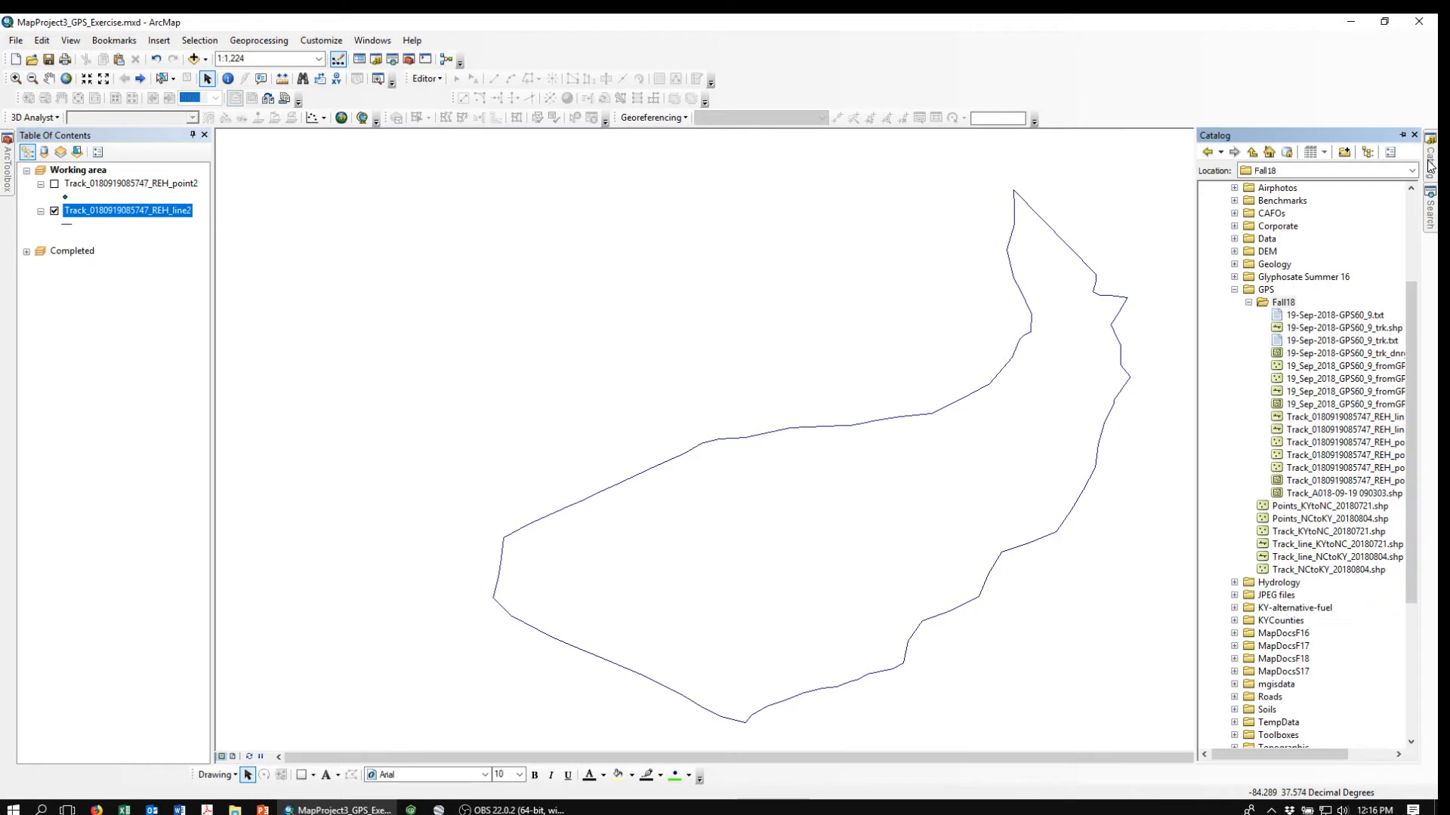
right_click(1282, 306)
mouse_move(1329, 397)
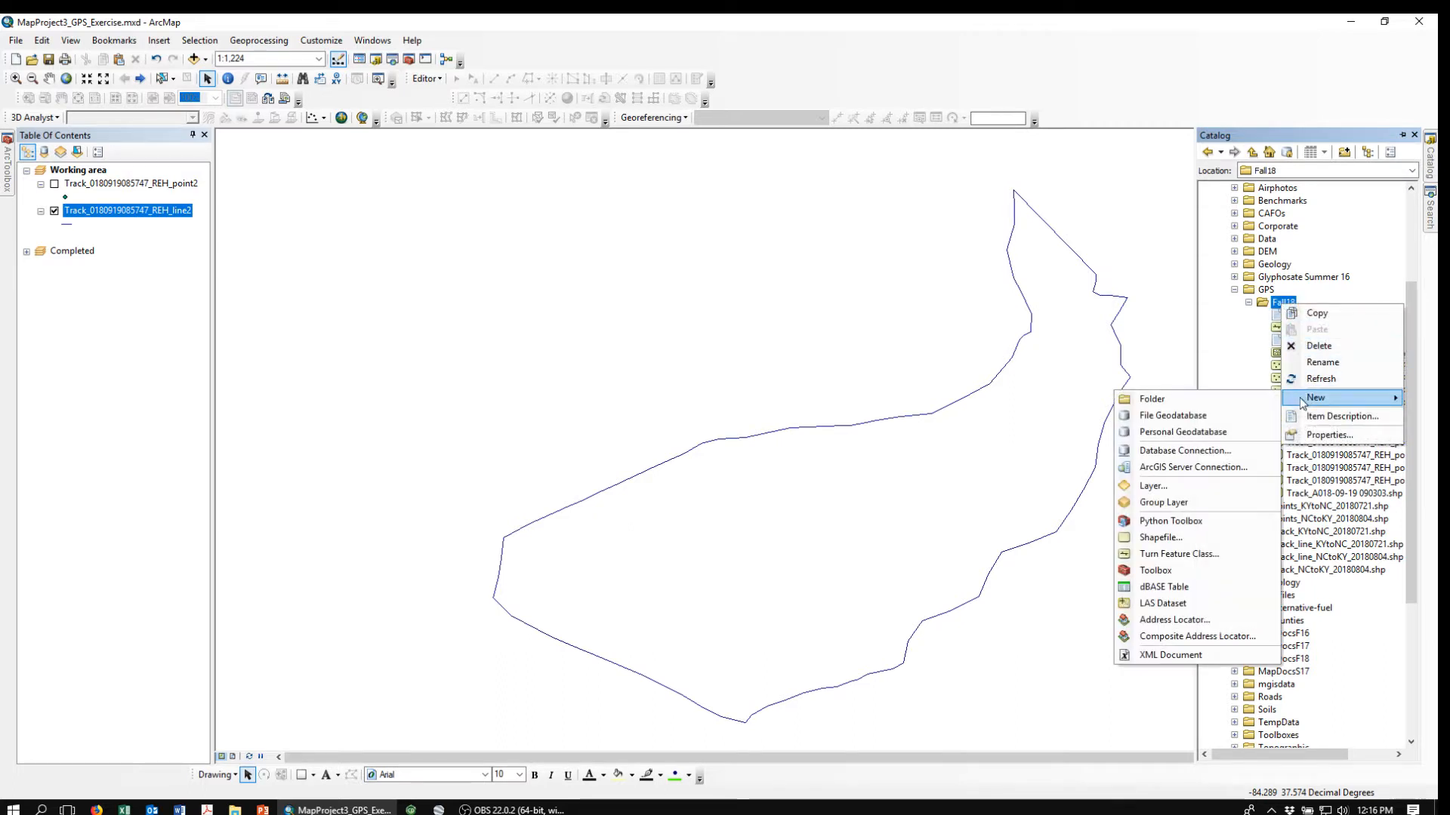
left_click(1163, 538)
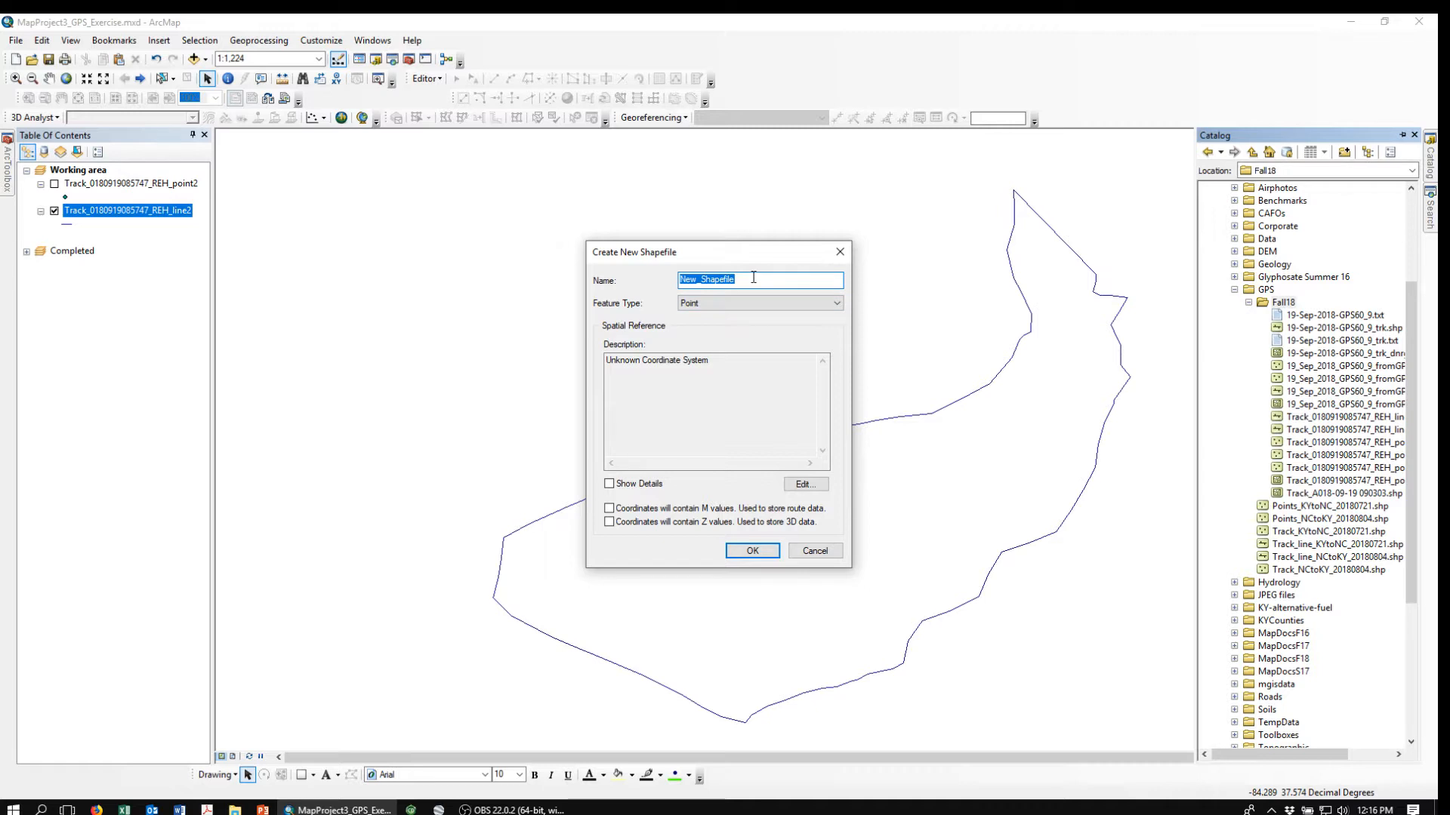
key("ctrl+v")
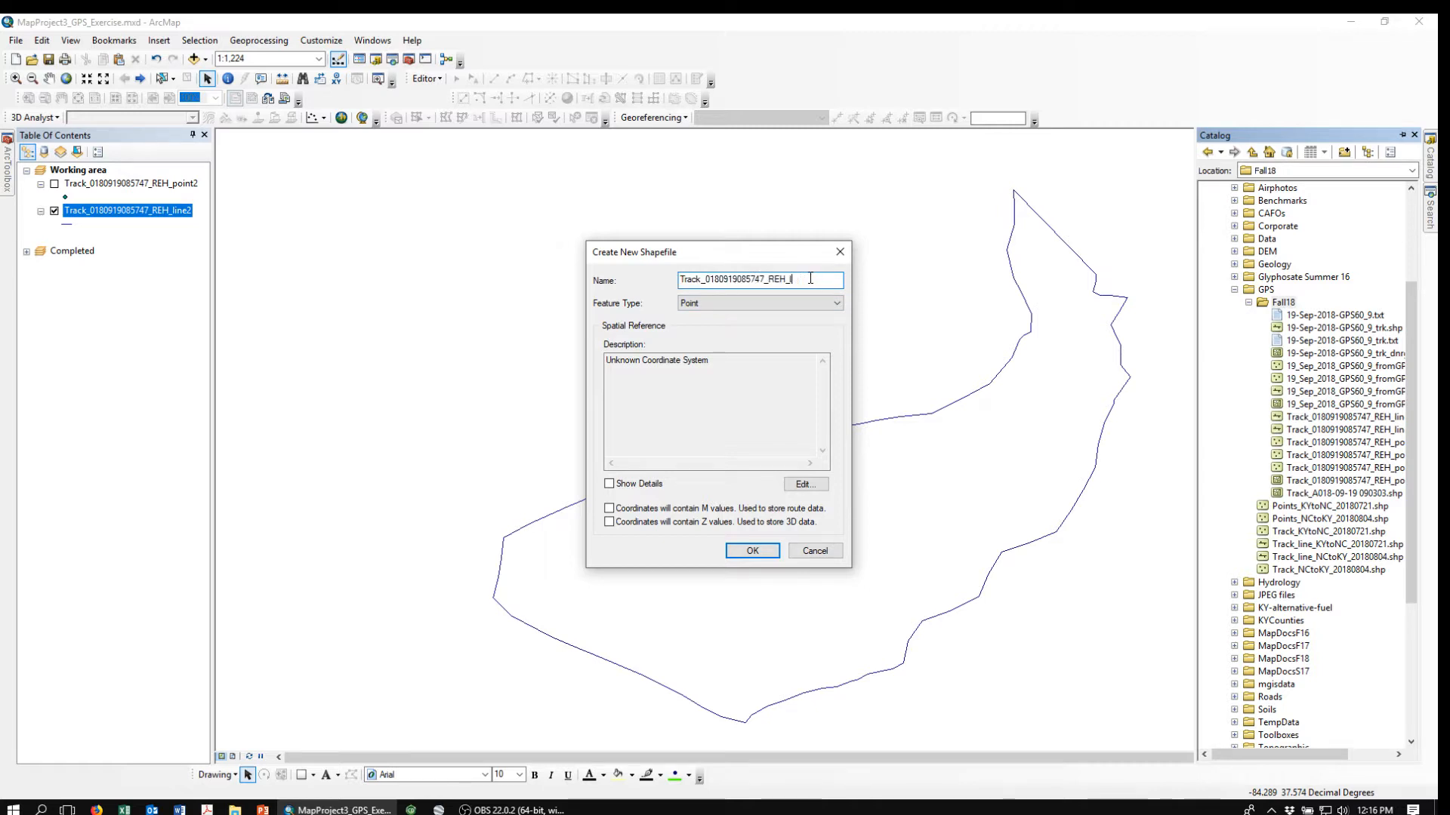
key("BackSpace")
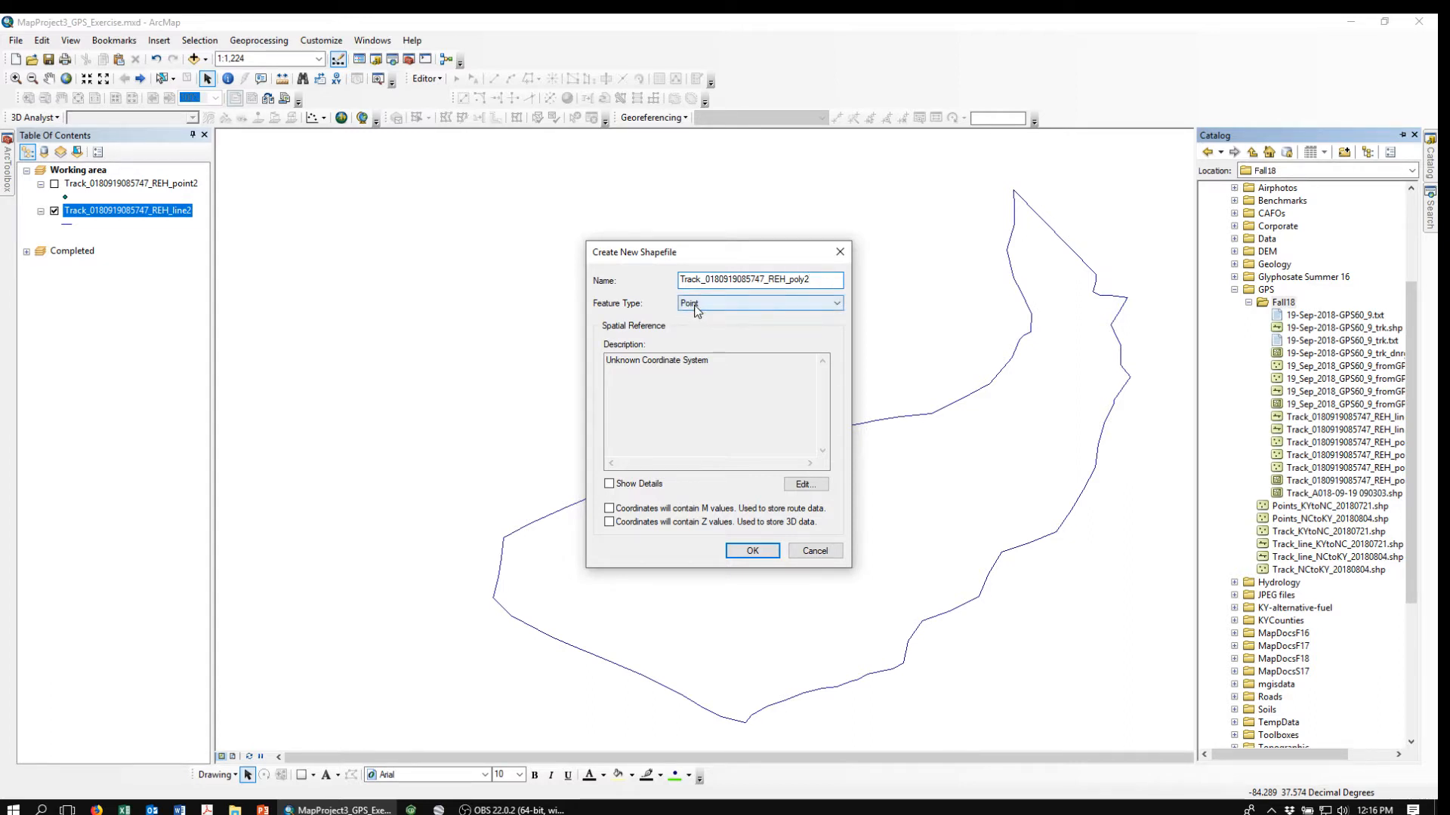
left_click(841, 305)
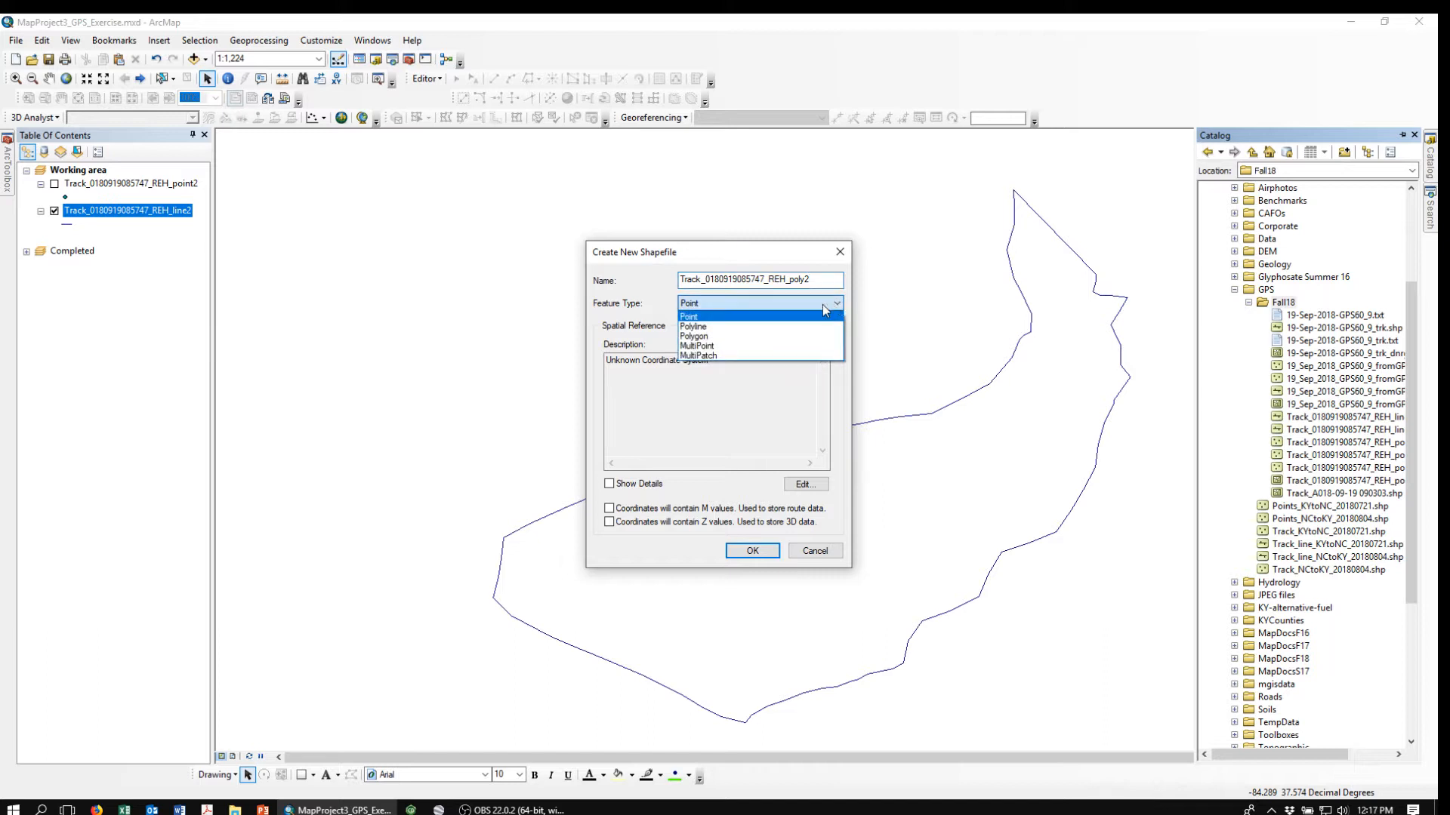
left_click(691, 337)
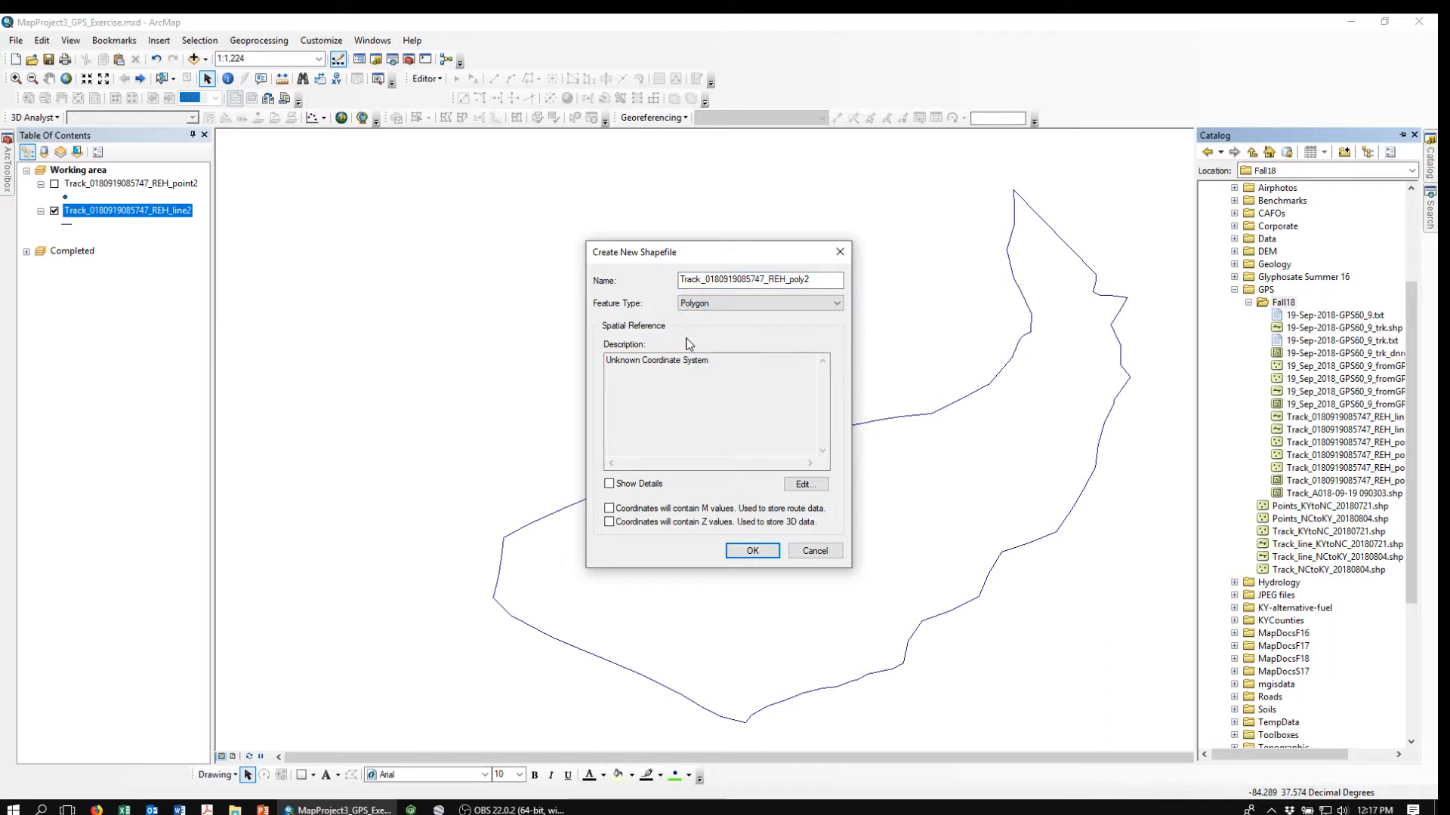
Assign the WGS 1984 coordinate system to the new polygon shapefile and create it.
left_click(802, 486)
left_click(610, 336)
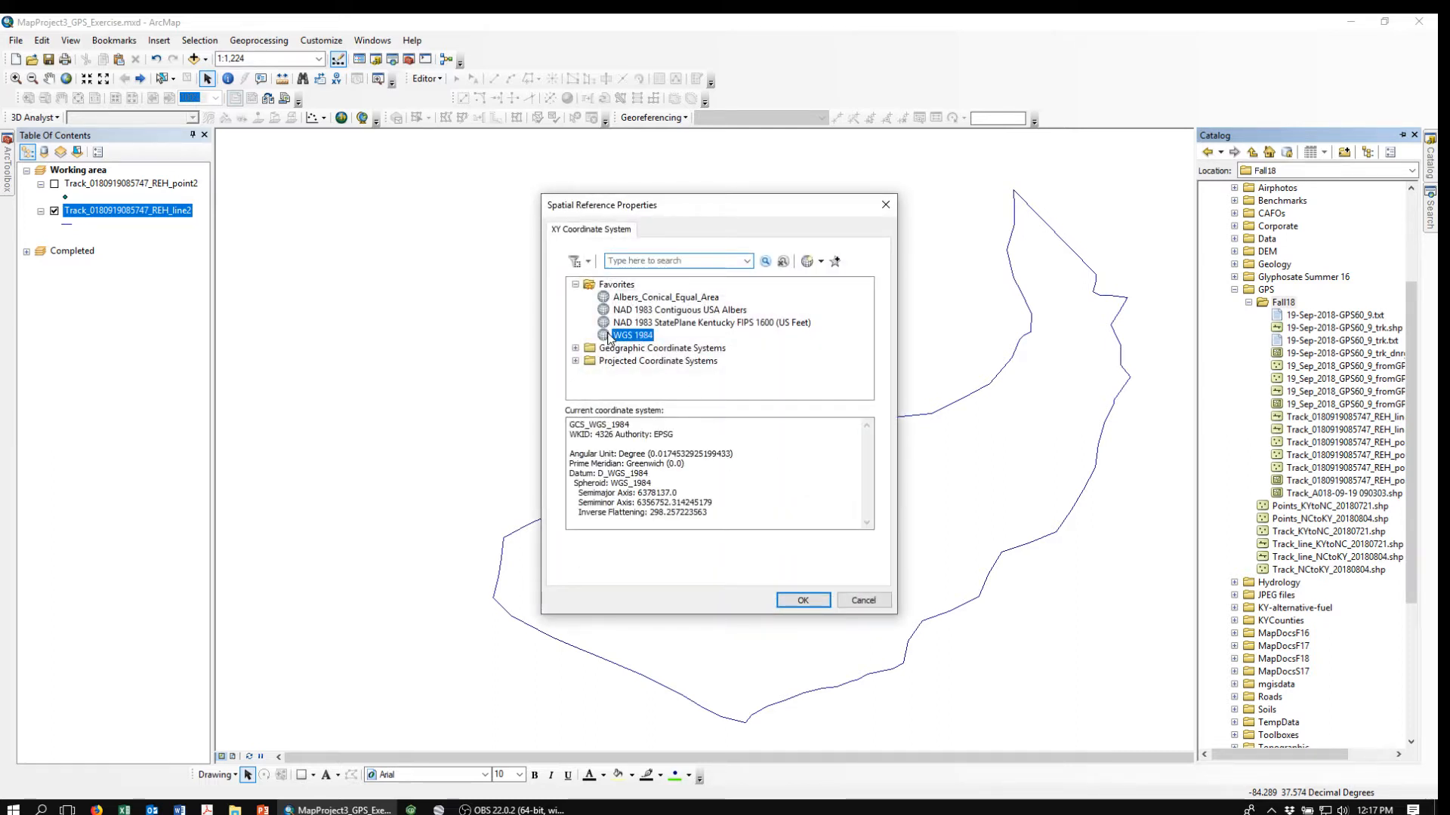
left_click(803, 602)
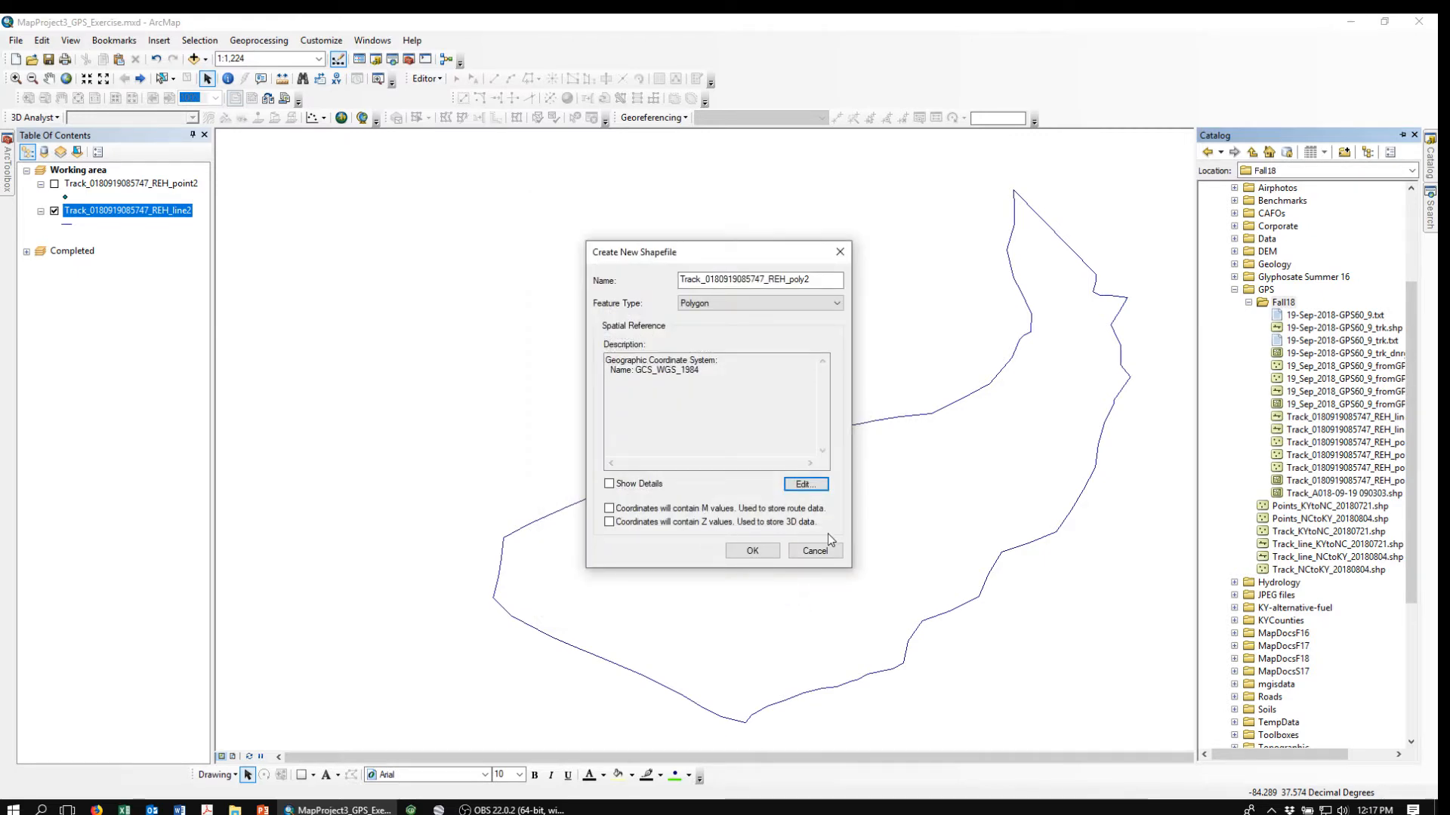
left_click(752, 550)
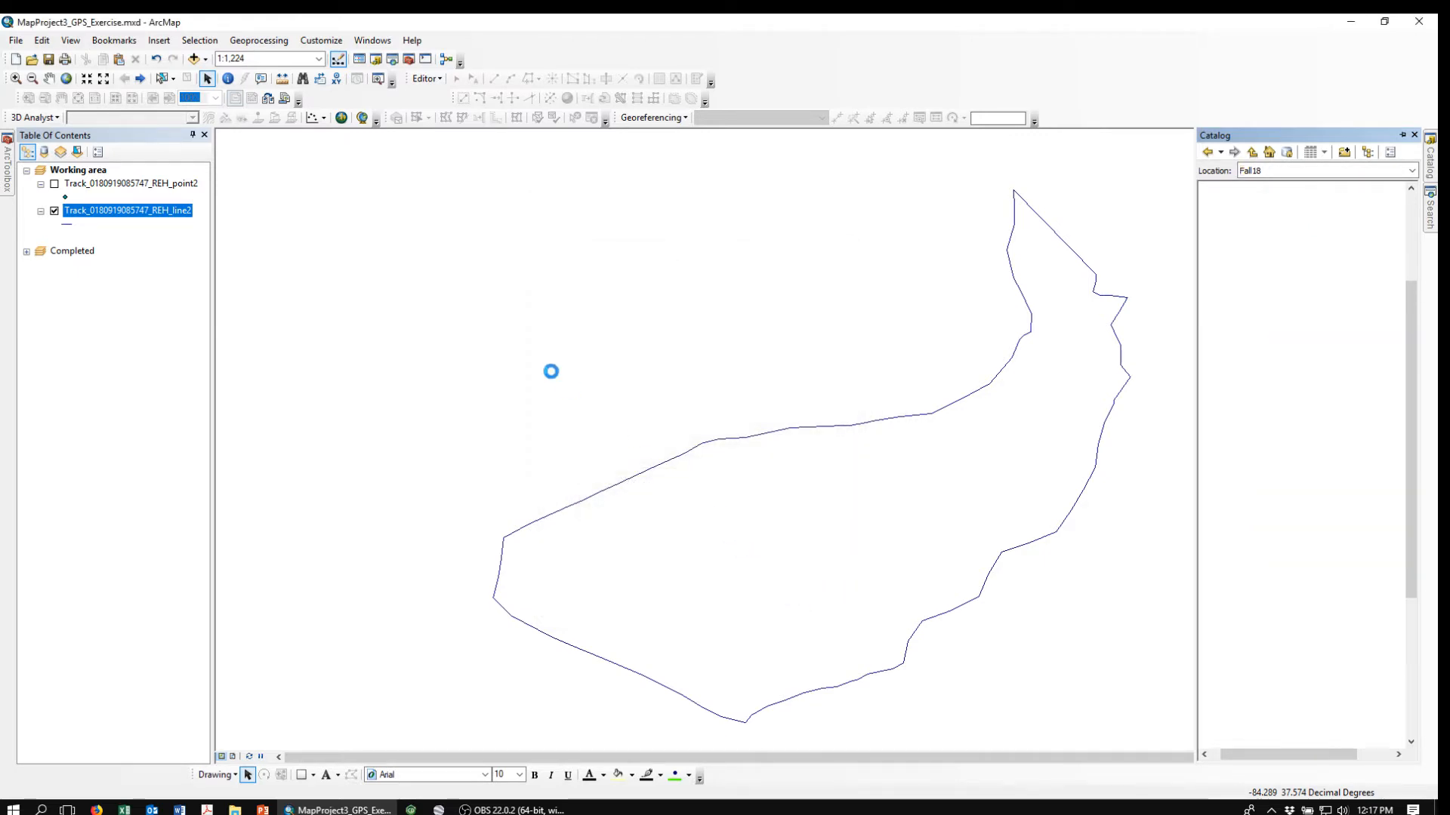
Check the data frame's current coordinate system in its properties without changing anything.
right_click(445, 329)
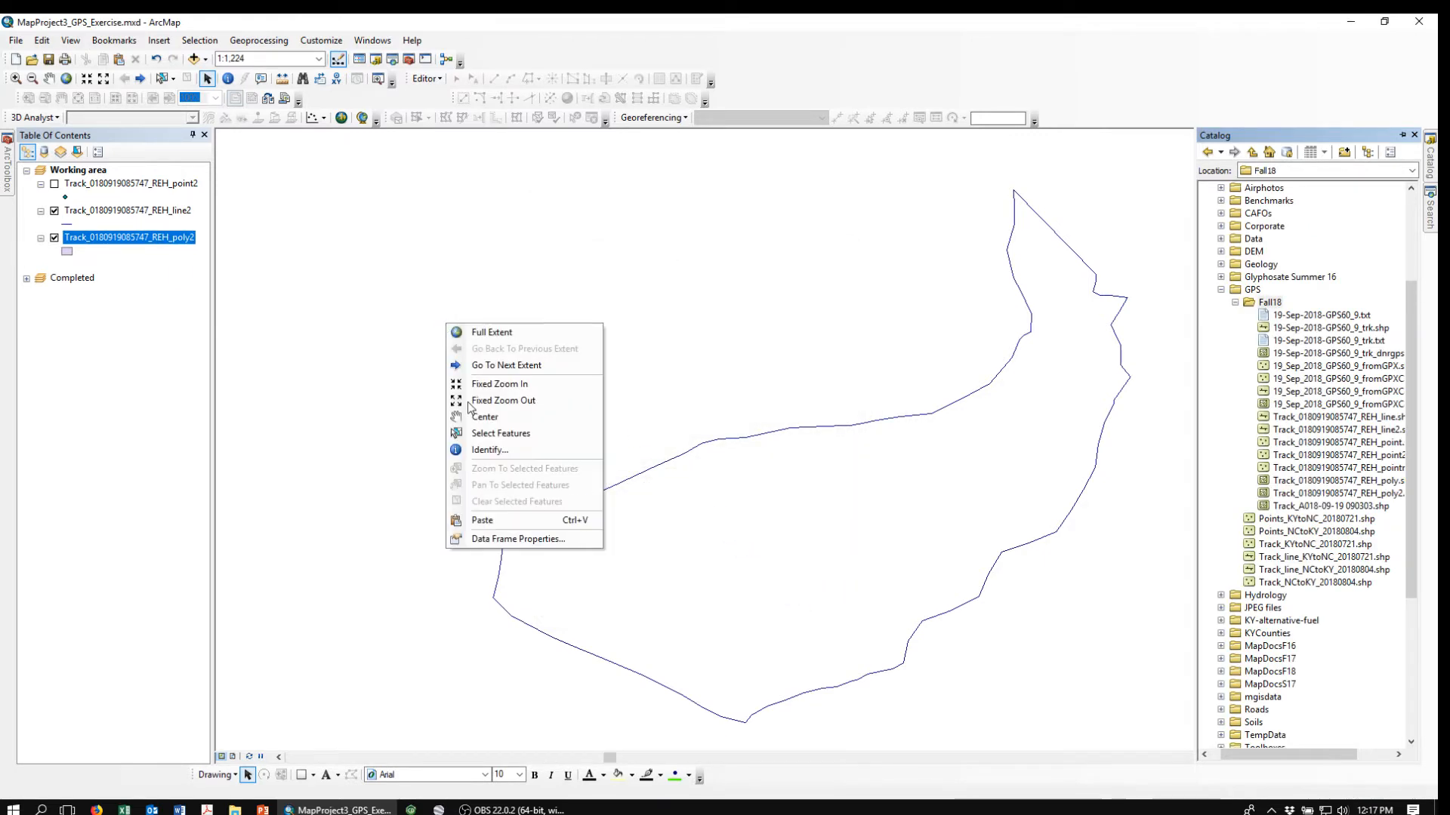
left_click(487, 538)
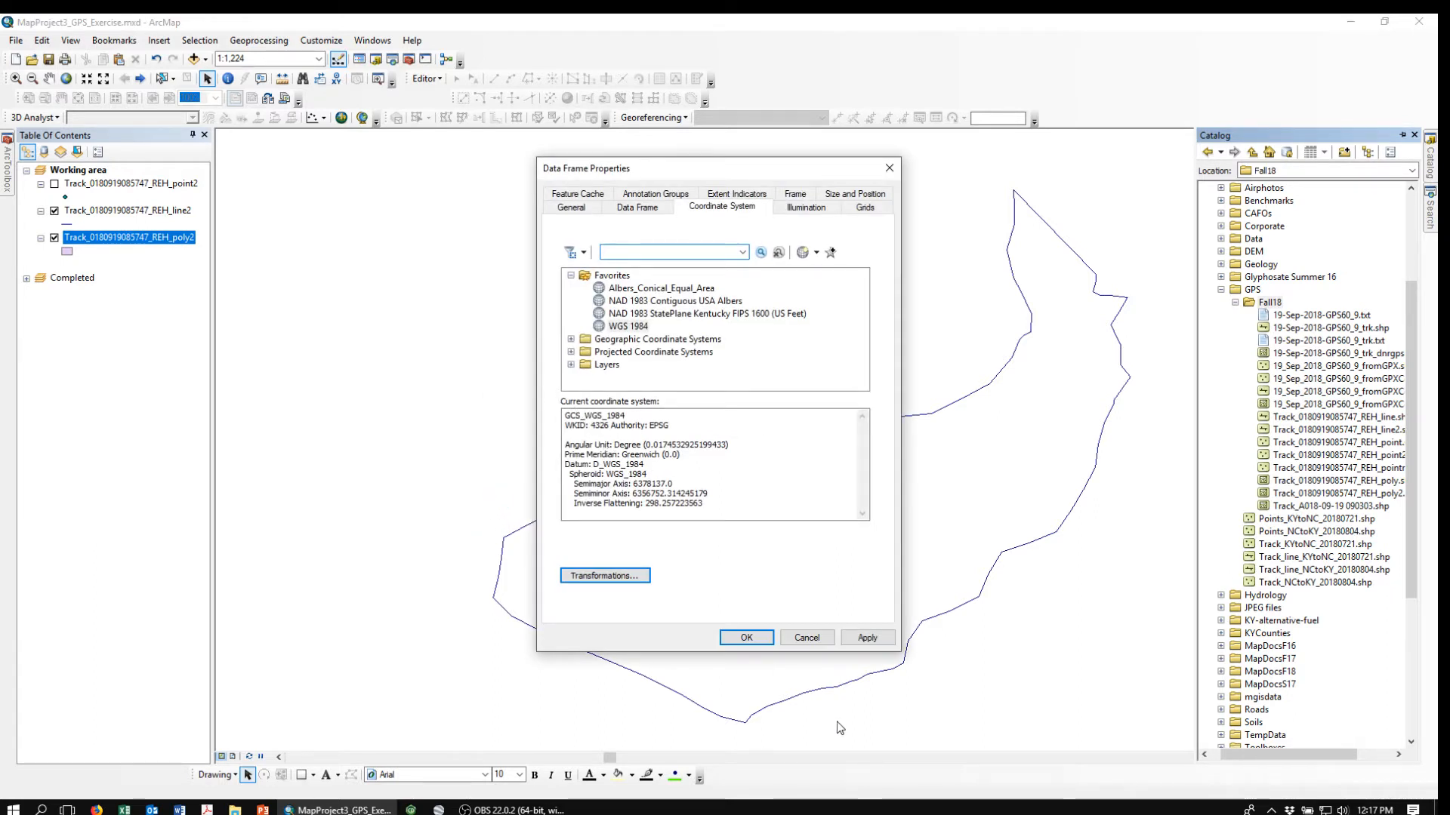
left_click(806, 638)
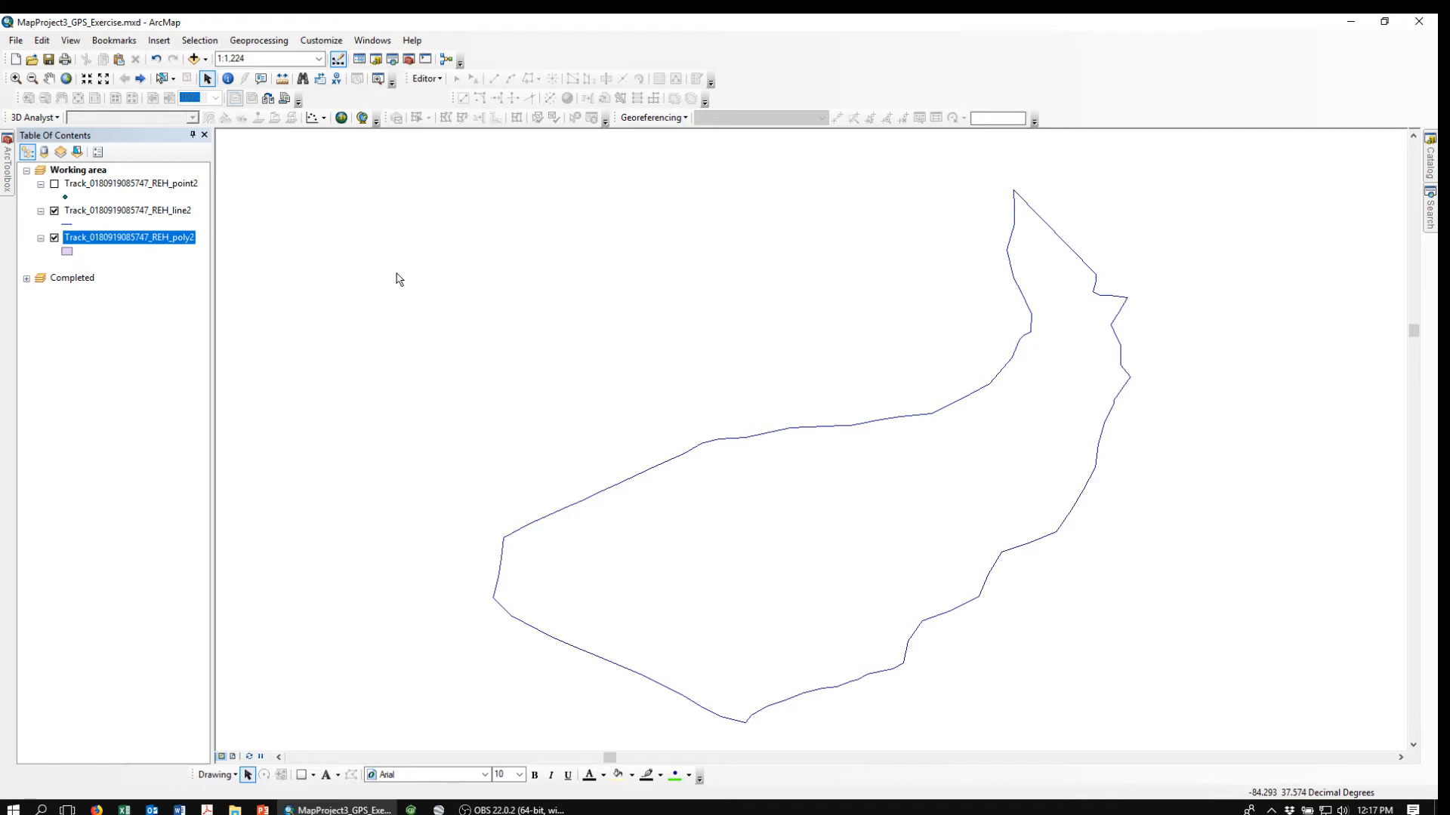
left_click(440, 78)
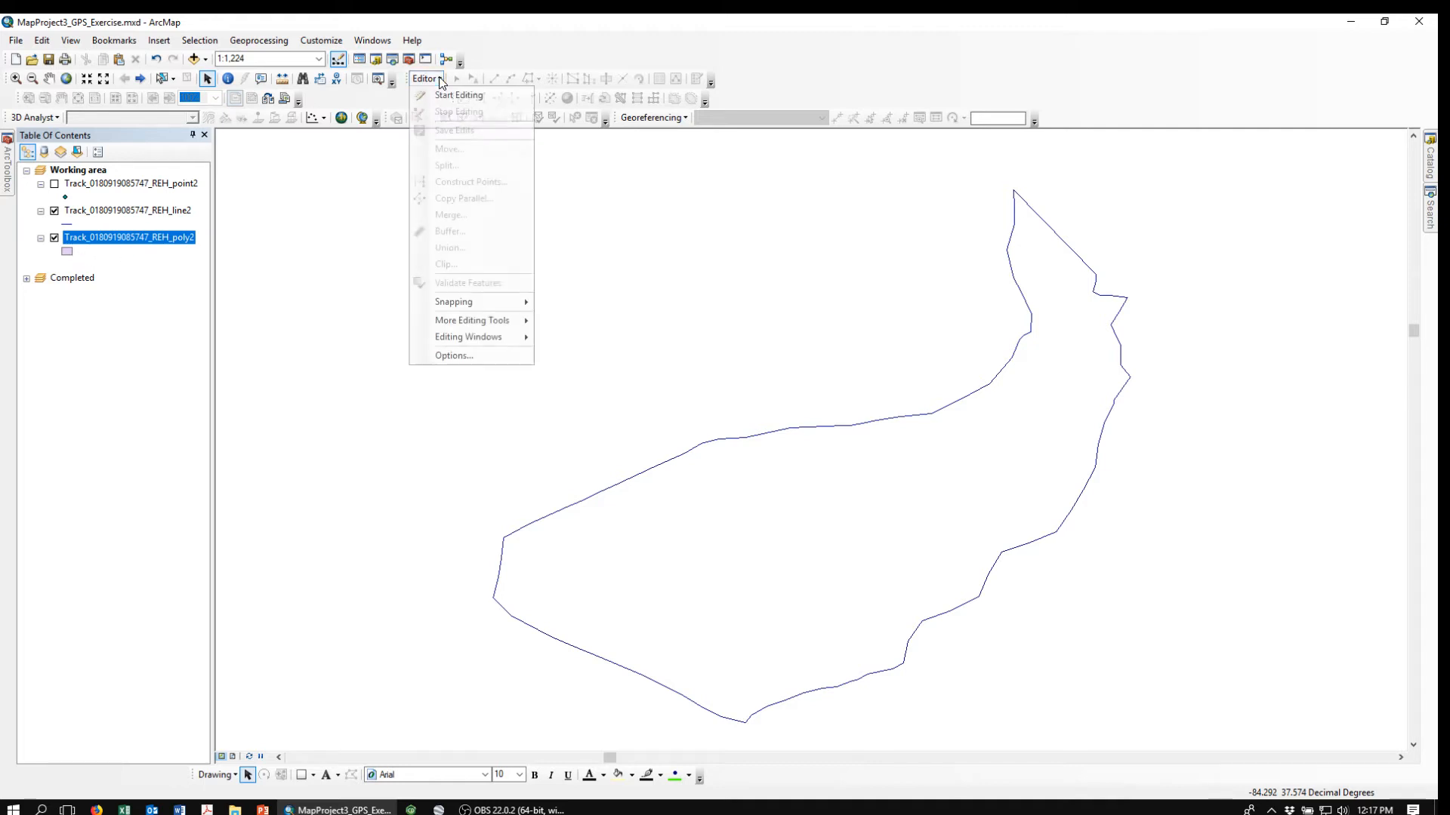
left_click(440, 97)
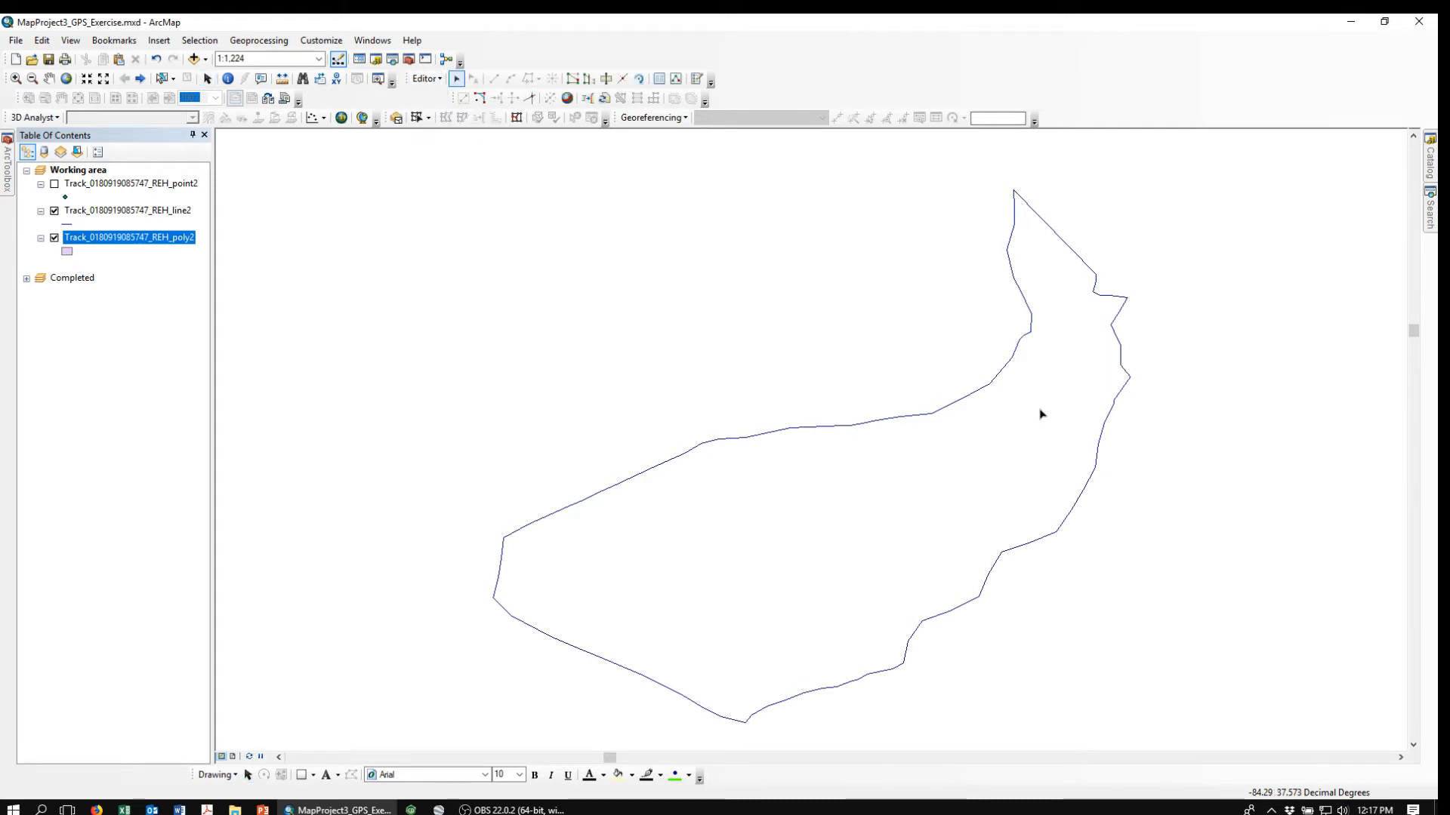
left_click(1008, 259)
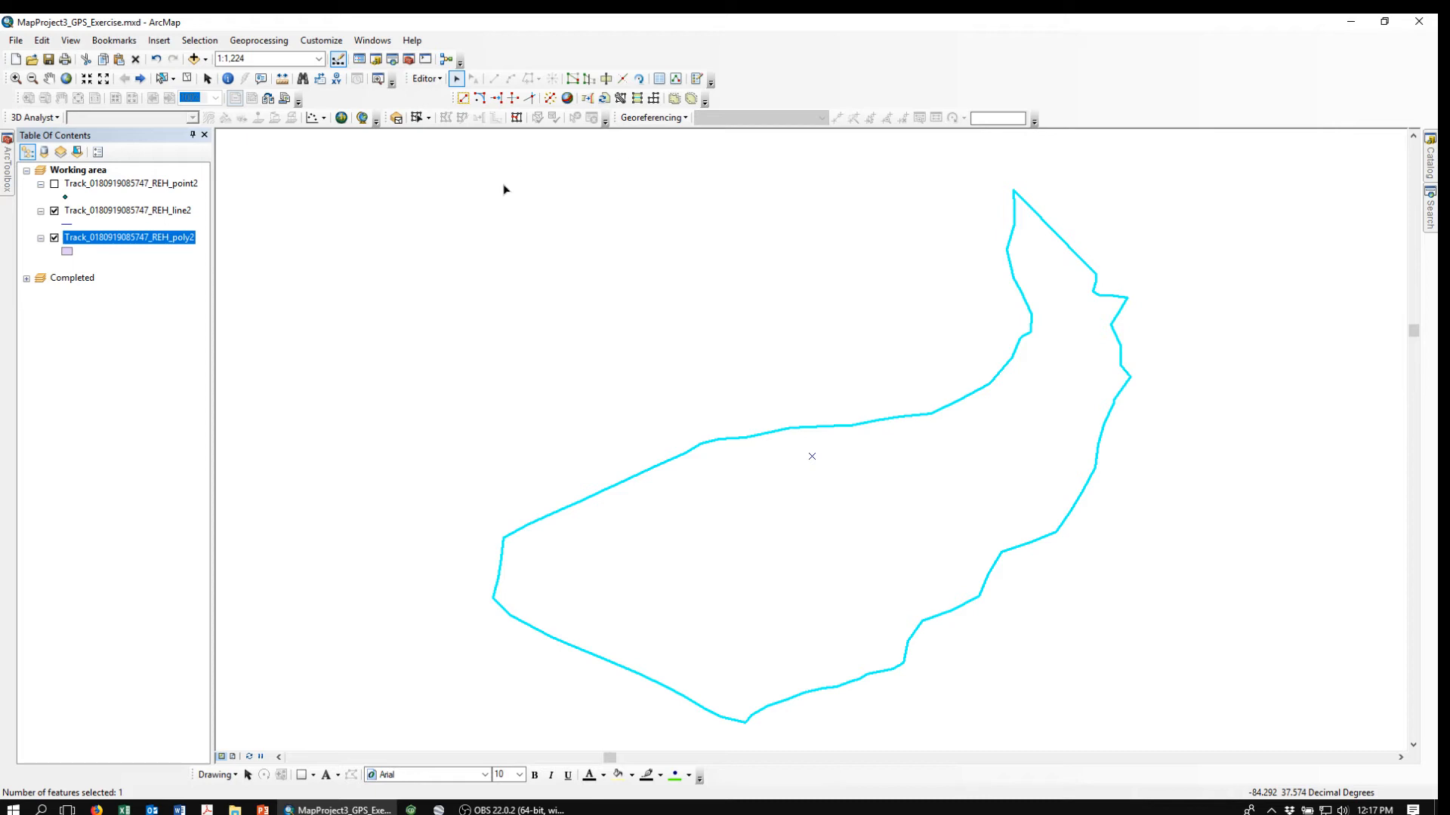
left_click(621, 99)
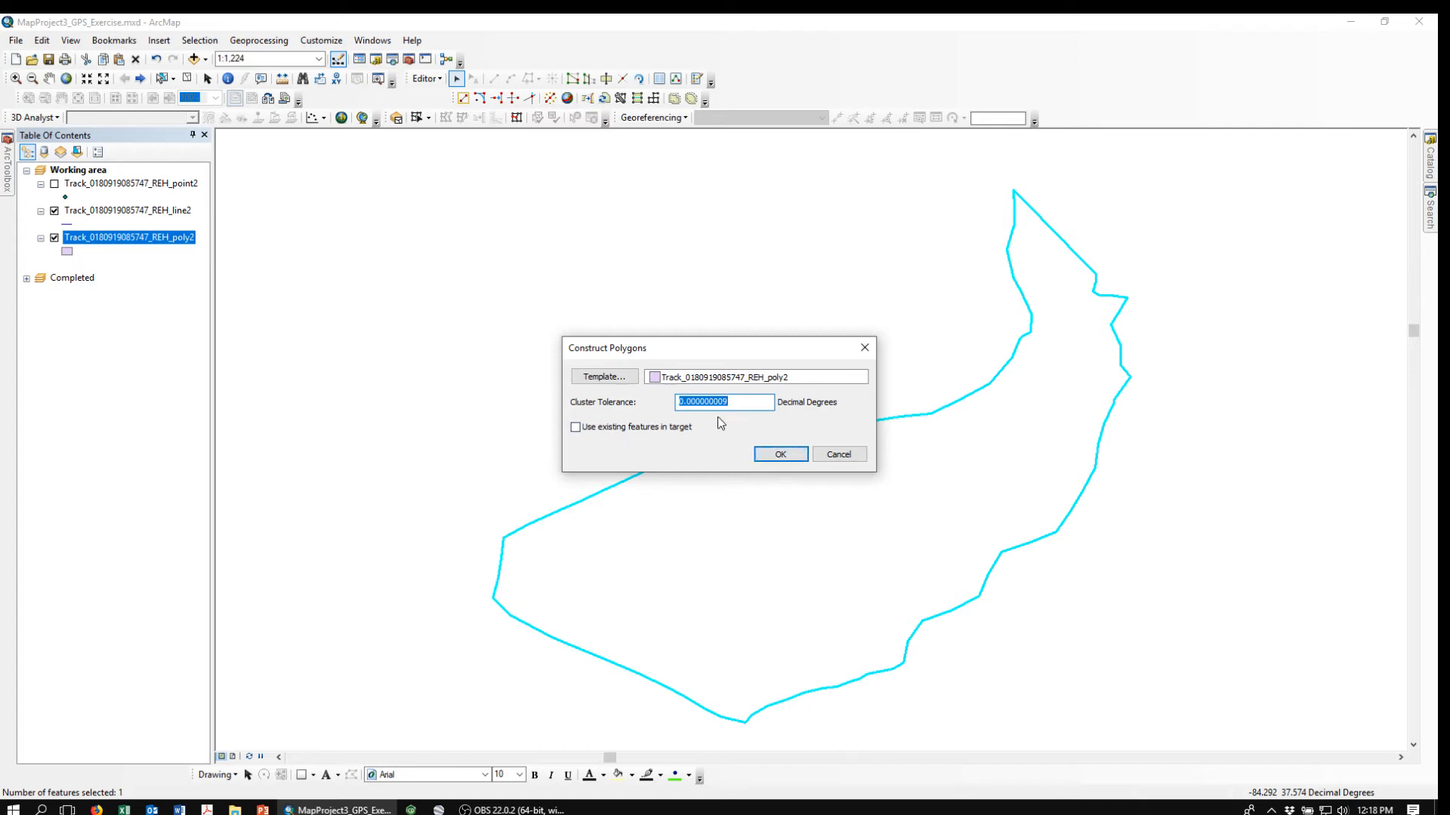
left_click(785, 455)
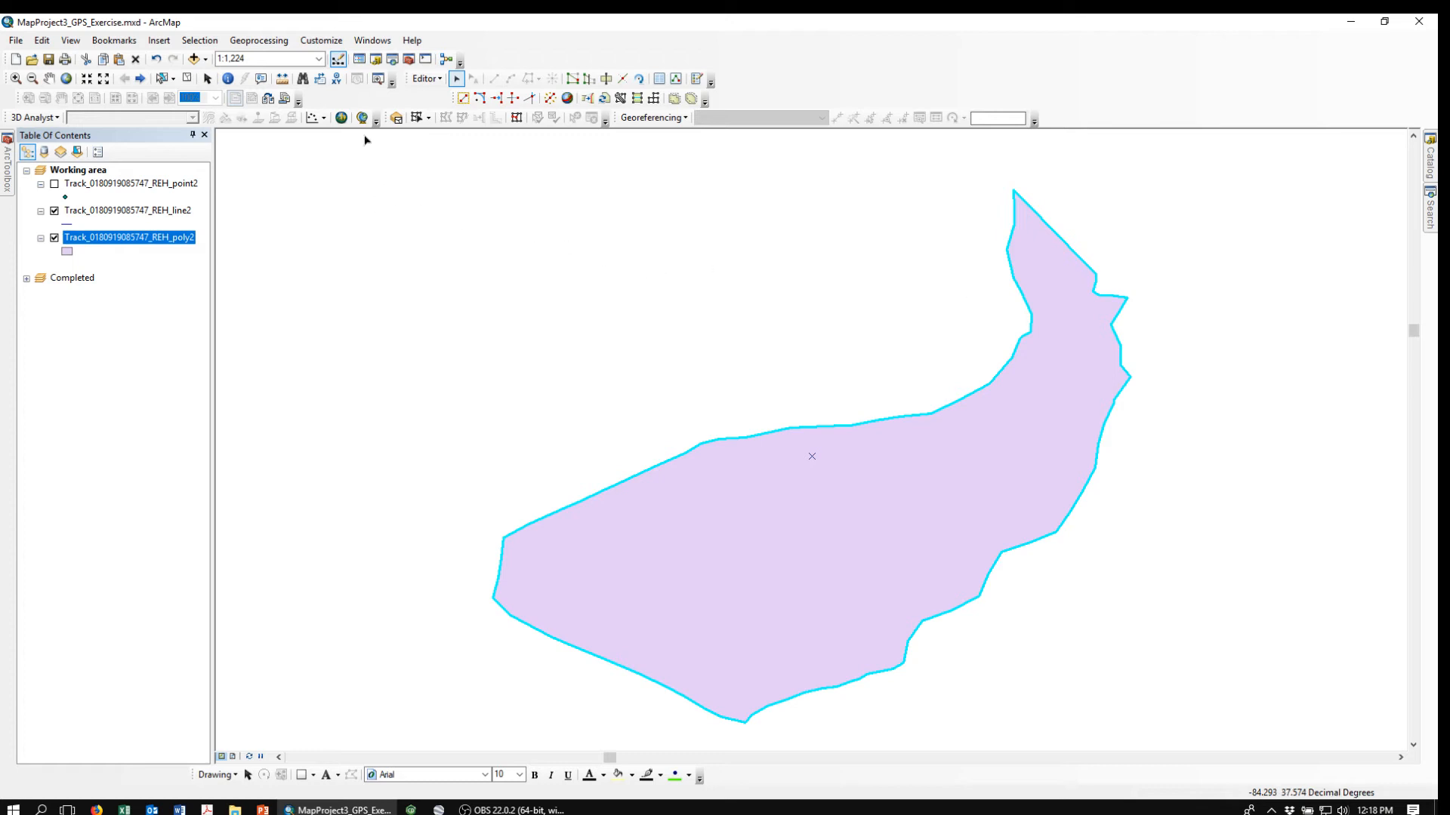
left_click(187, 77)
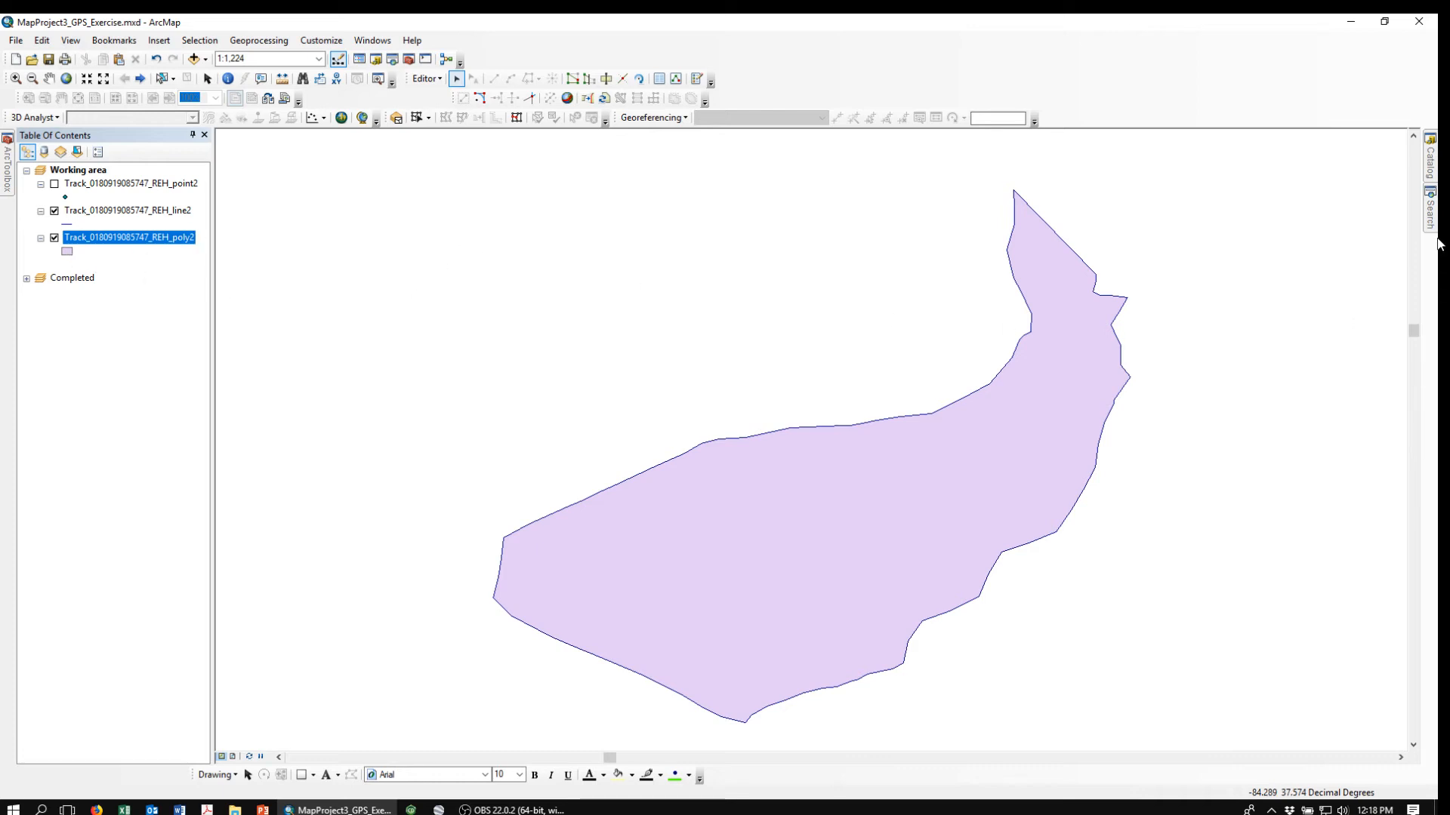
Add the aerial photo ky_2ft_naip_2016_N063E157.jpg from the Airphotos 2016 folder to the map and collapse its band legend.
left_click(1431, 162)
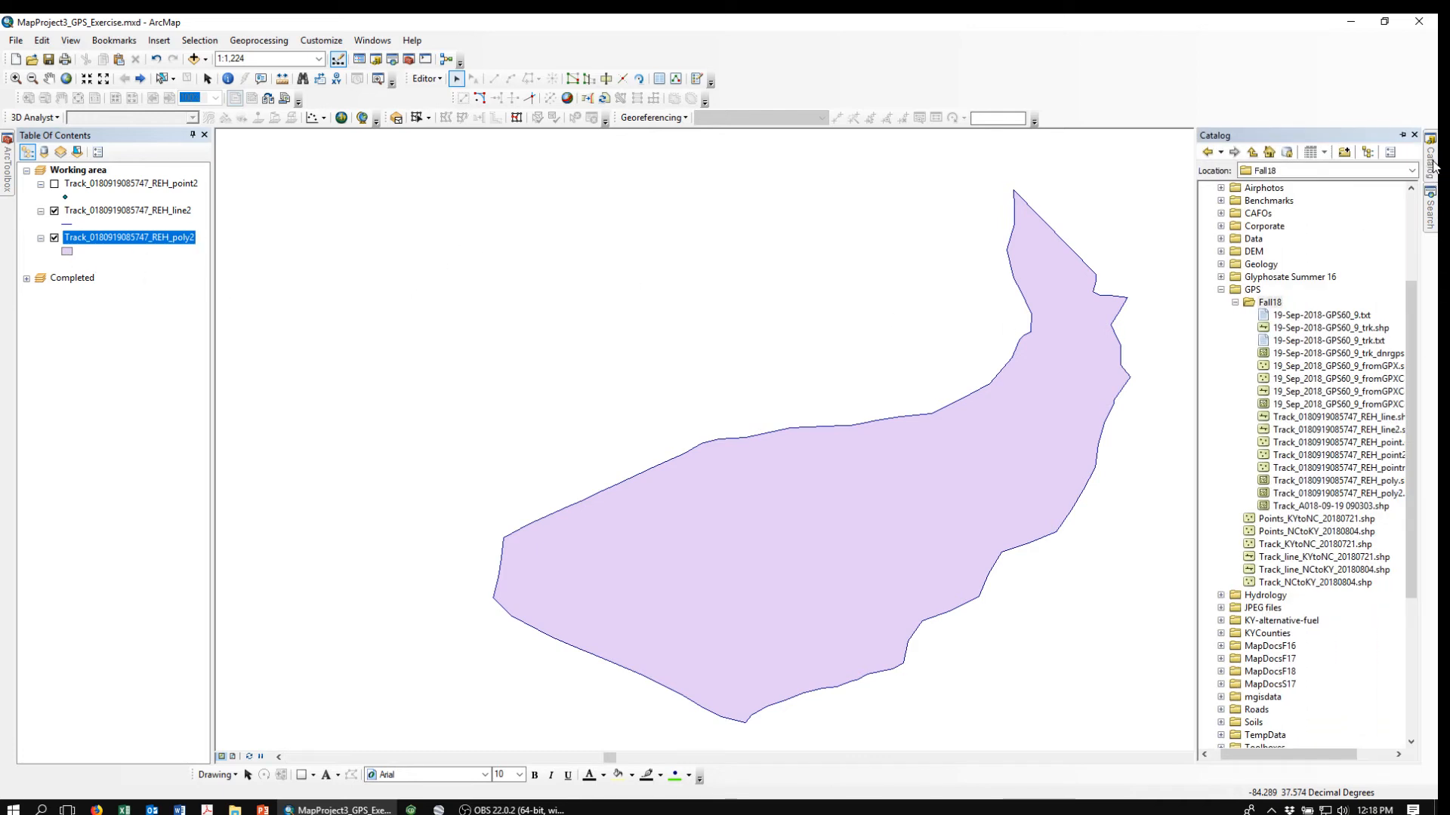
left_click(1221, 188)
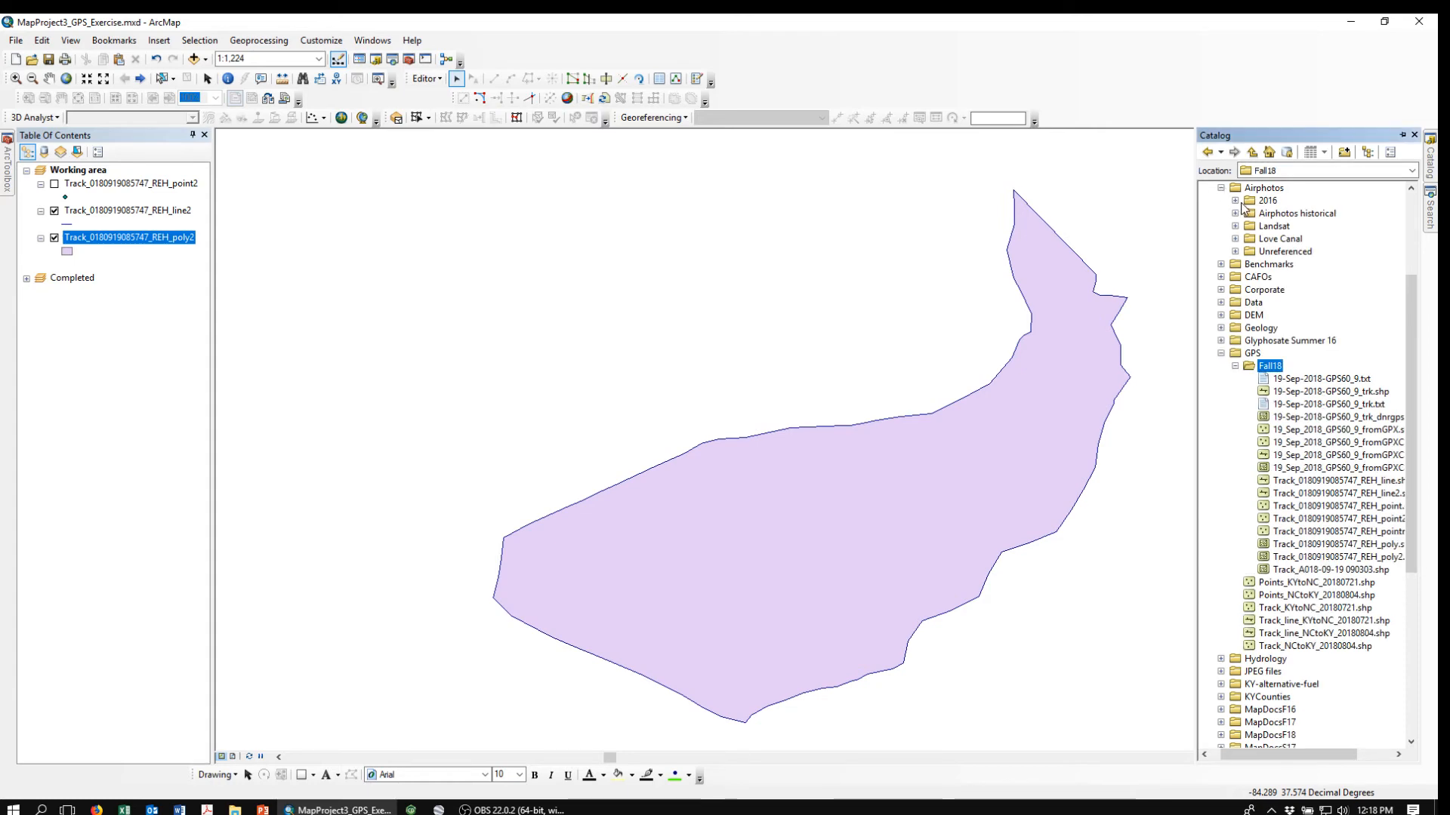
left_click(1236, 200)
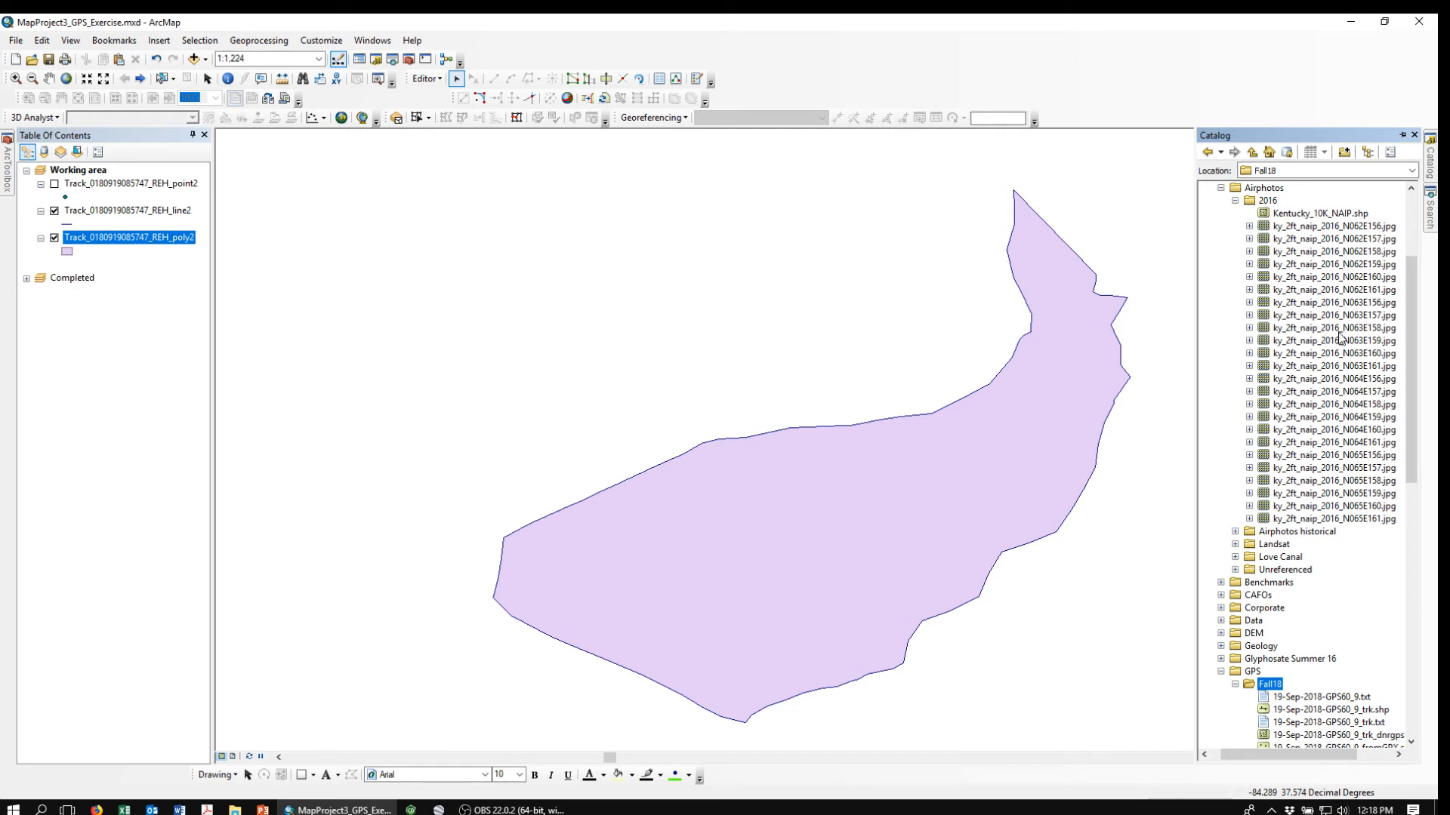
left_click_drag(1325, 321, 1096, 313)
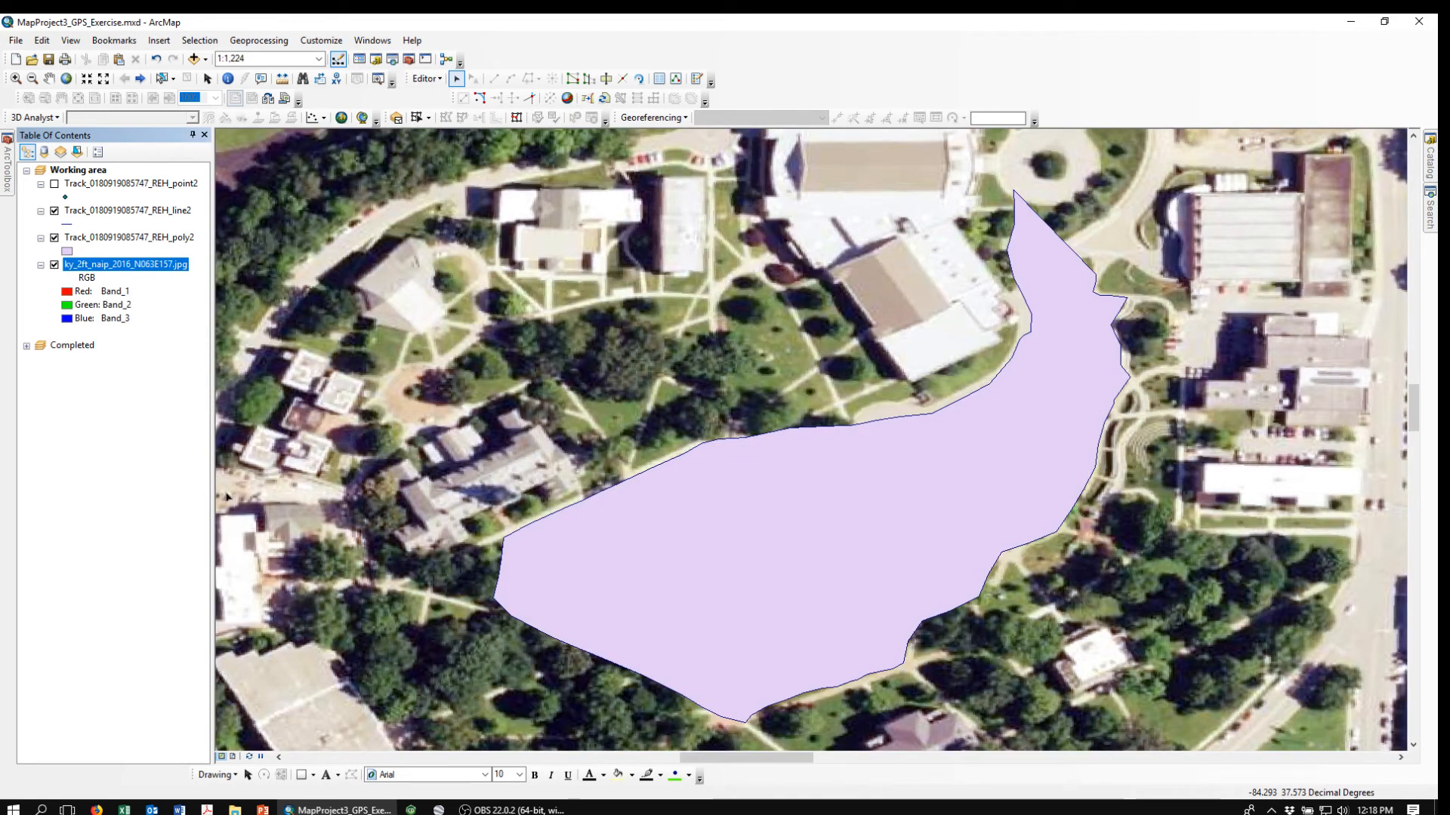
left_click(41, 265)
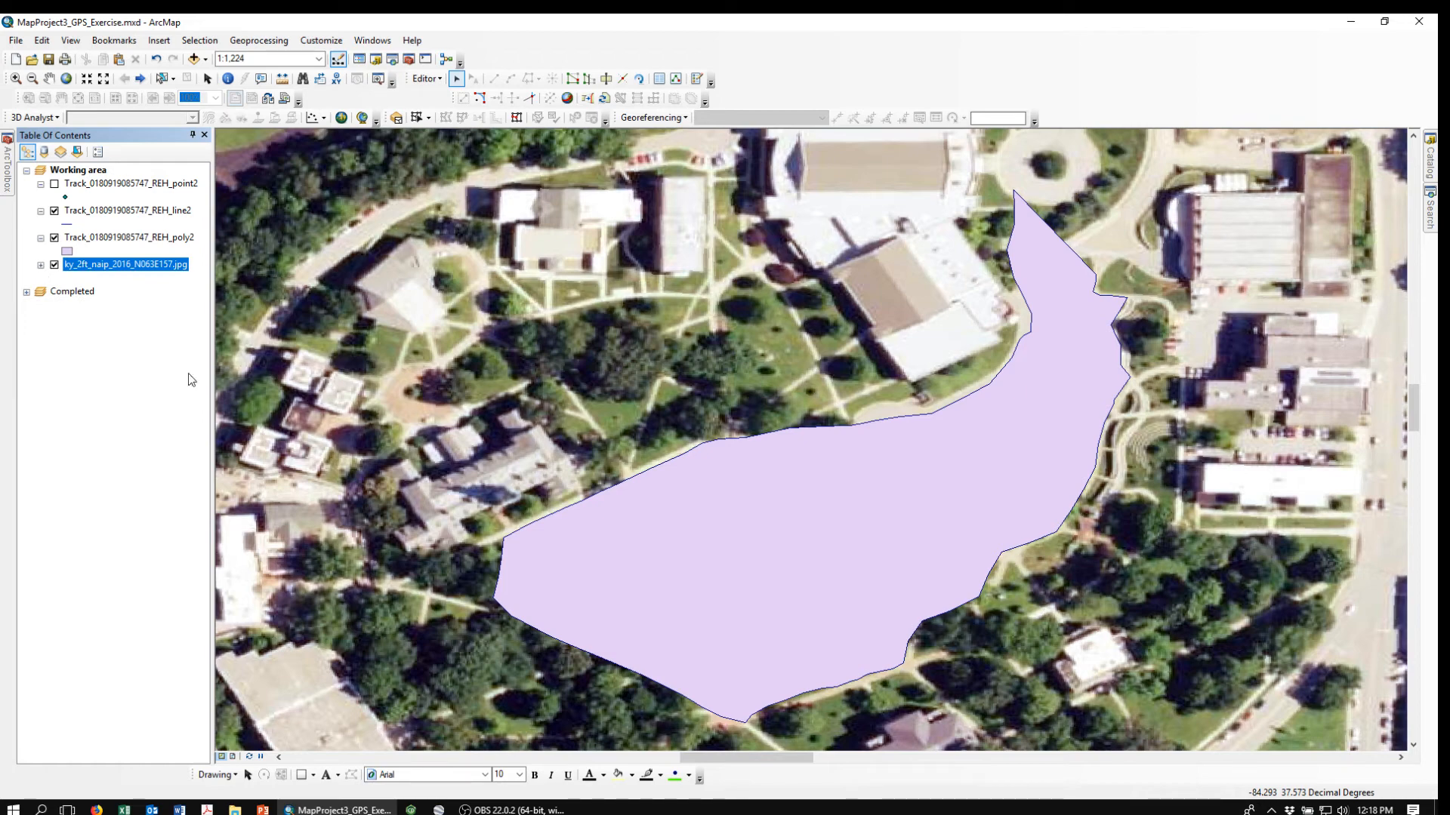
Save the polygon edits and stop the edit session.
right_click(402, 271)
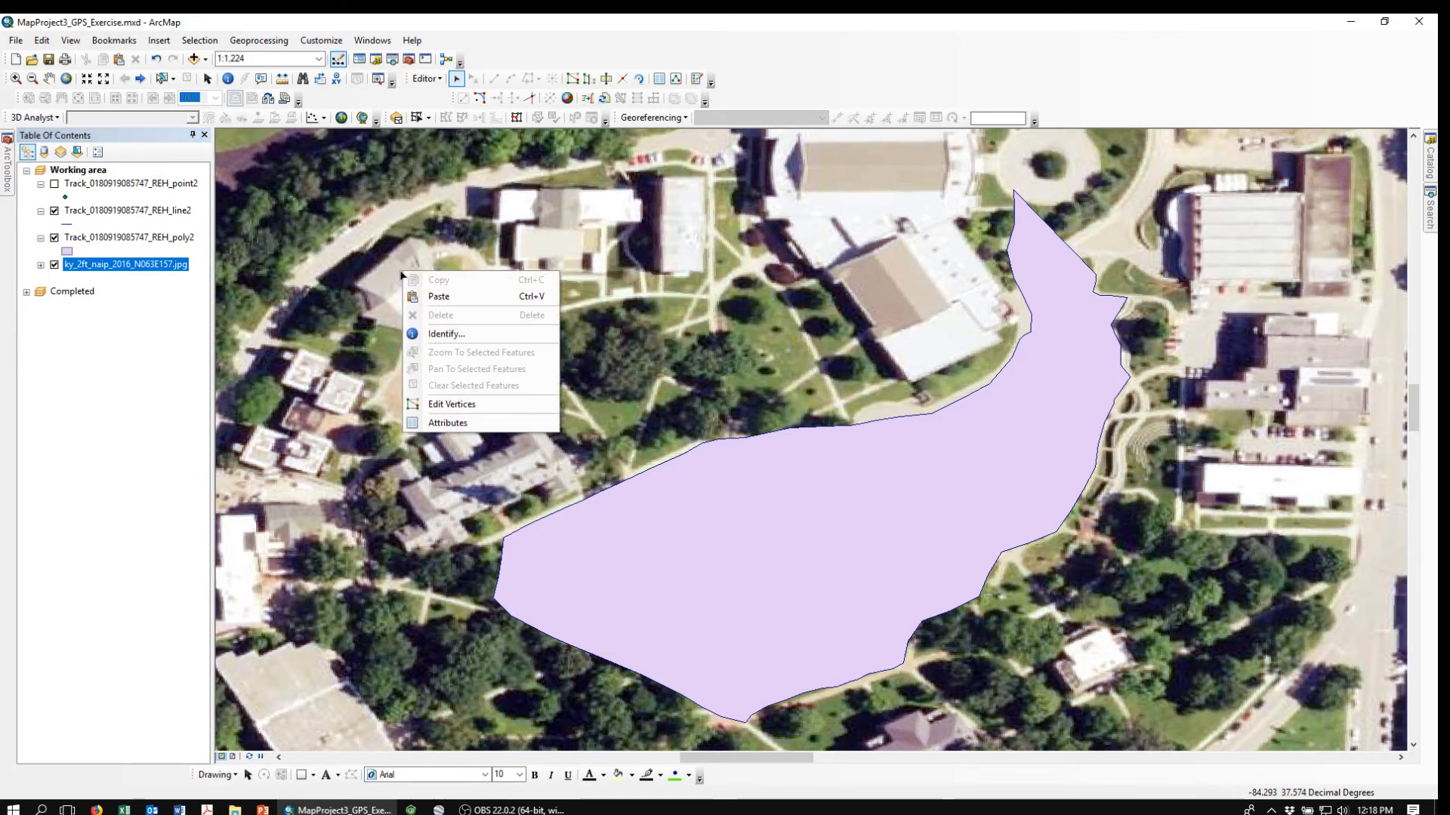
left_click(438, 78)
left_click(450, 129)
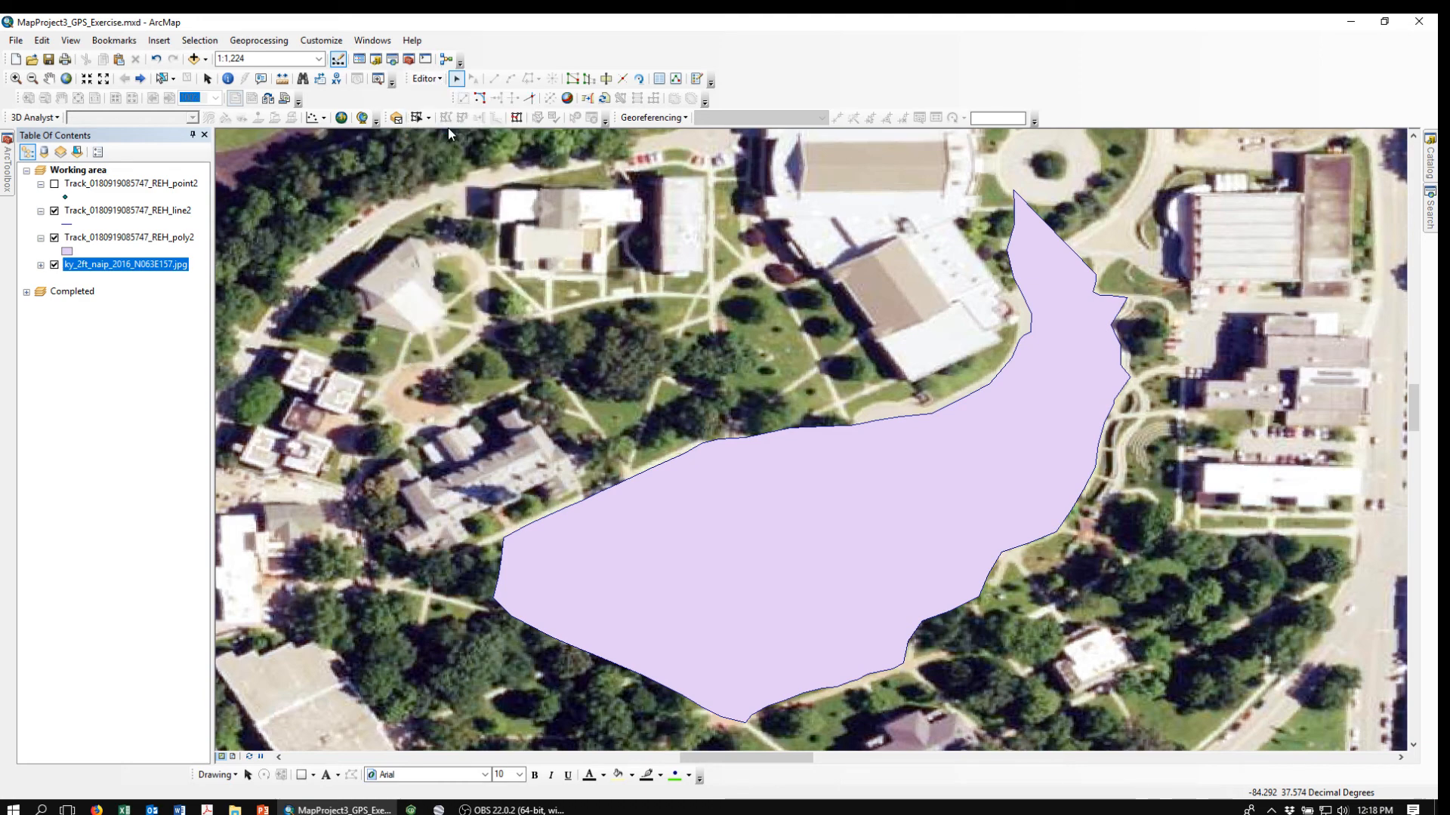
left_click(427, 77)
left_click(440, 112)
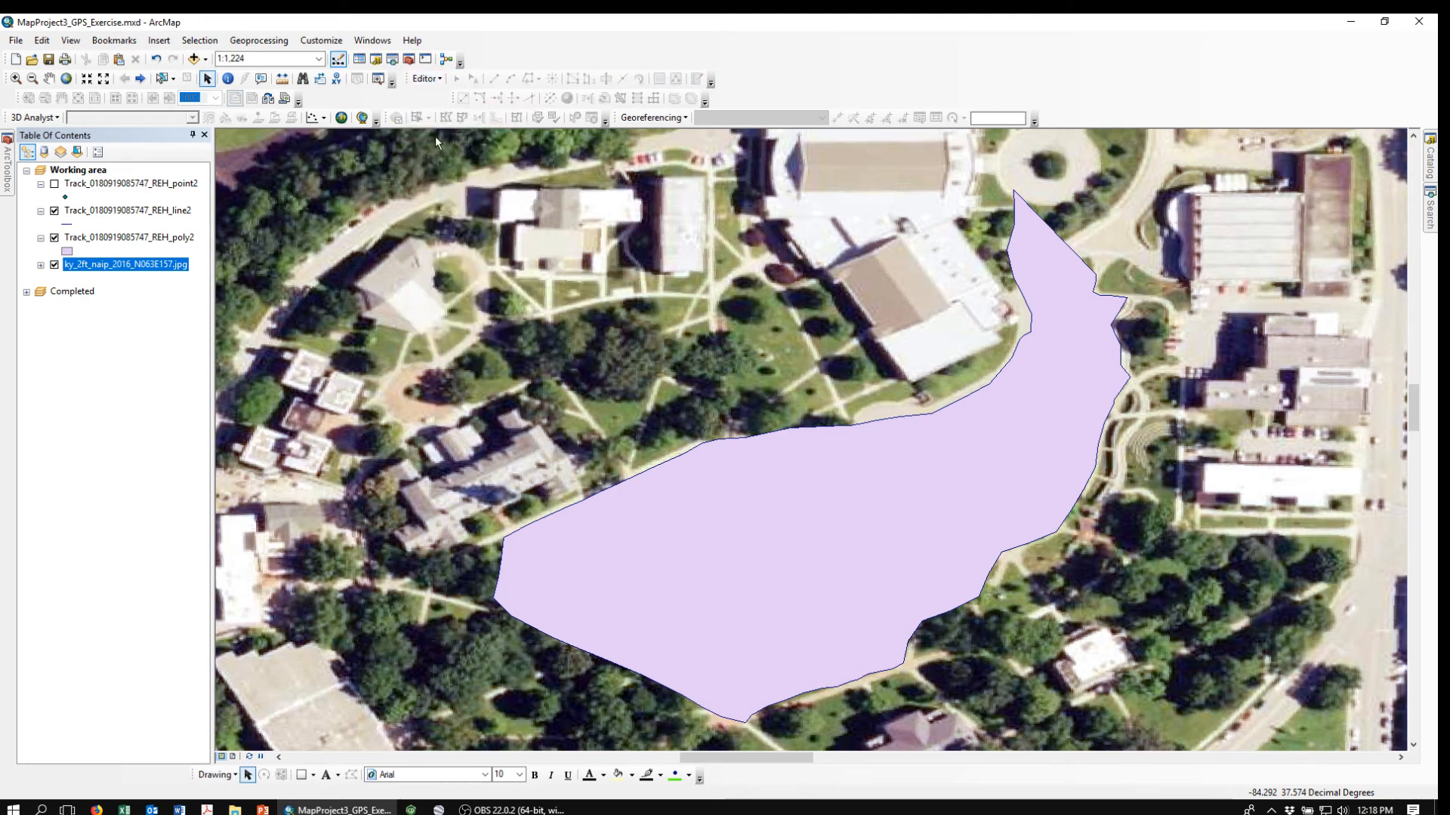
Set the data frame's coordinate system to NAD 1983 StatePlane Kentucky FIPS 1600 (US Feet) and save the map document.
right_click(417, 371)
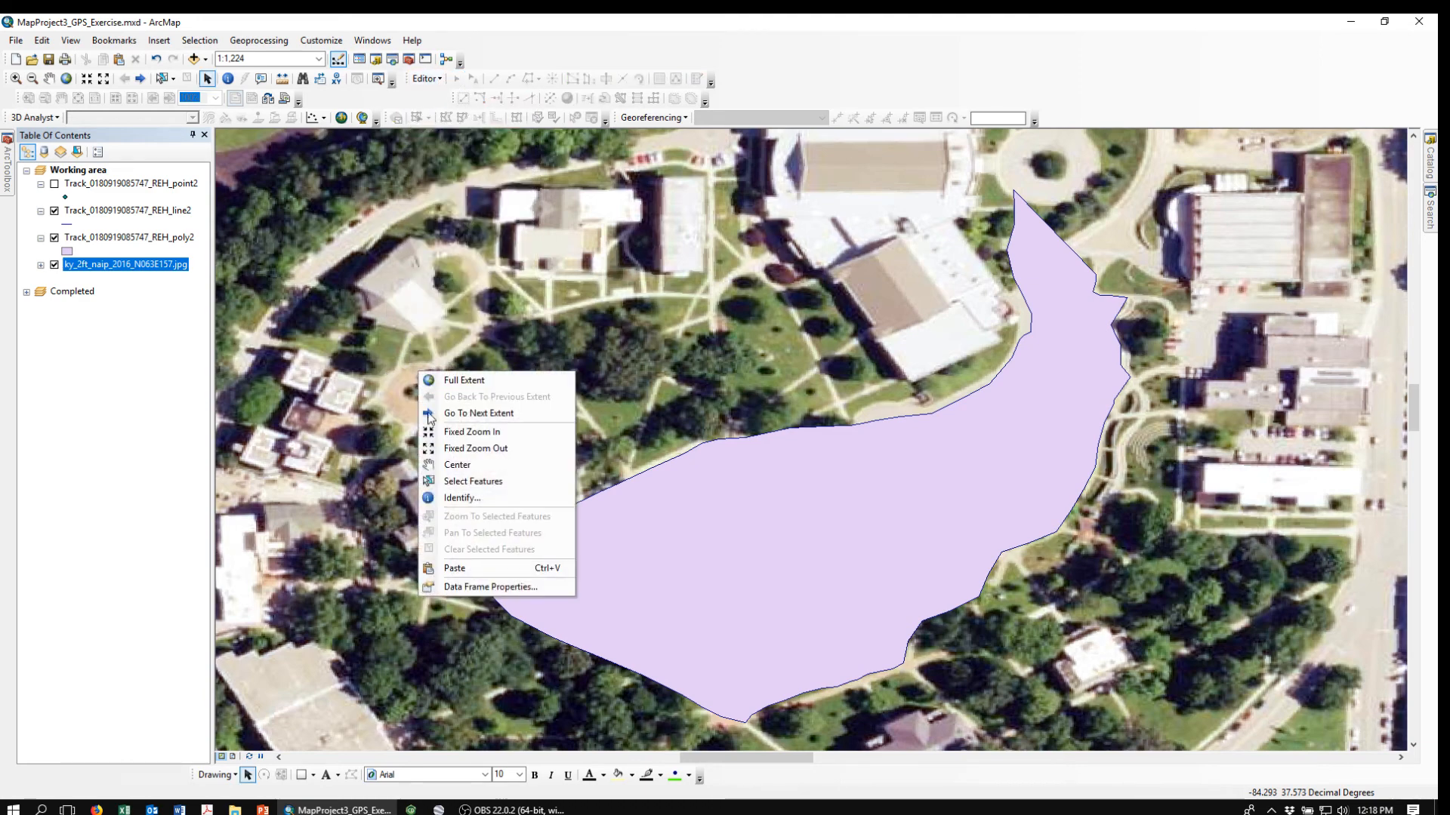
left_click(475, 589)
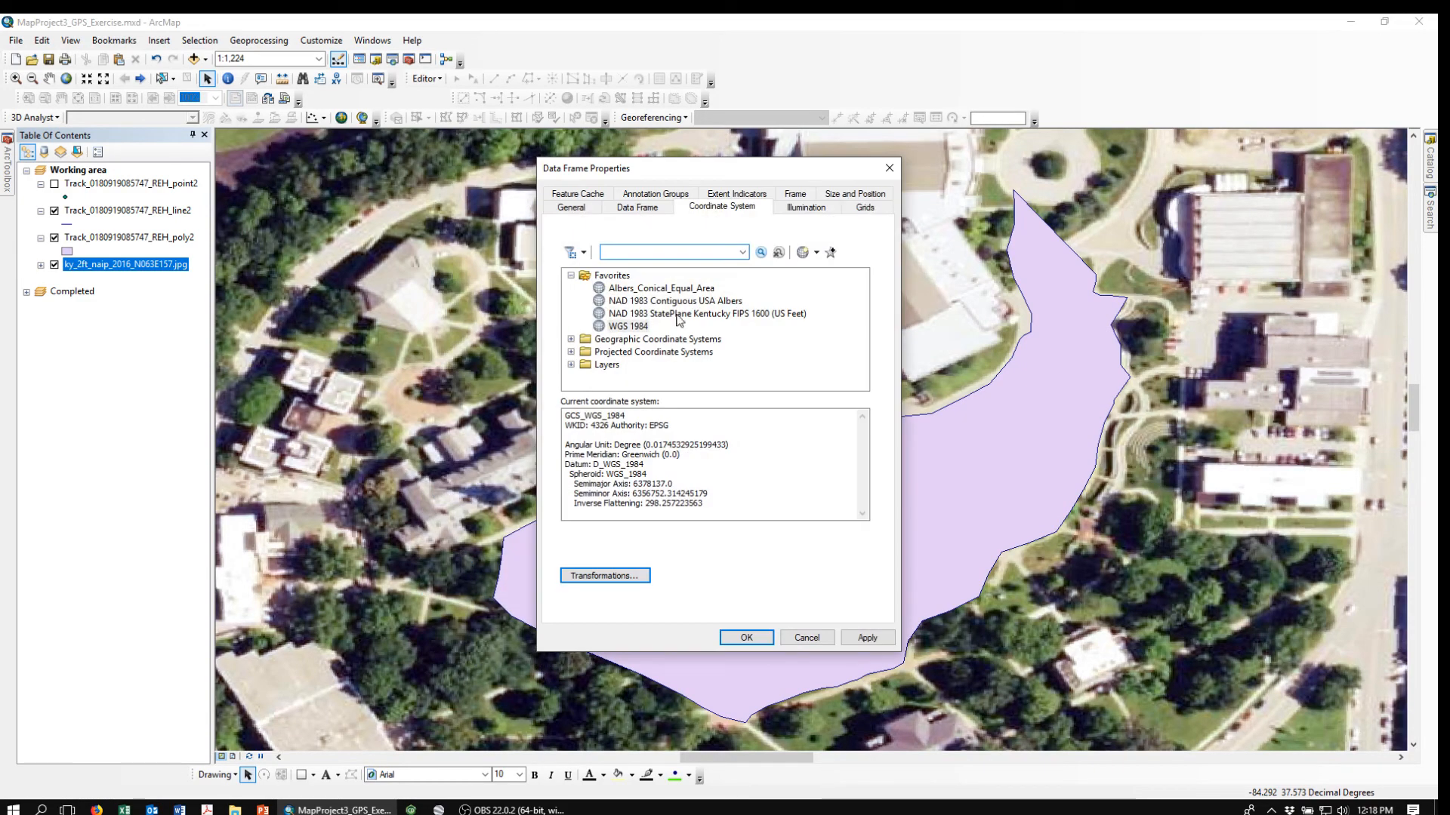
left_click(738, 312)
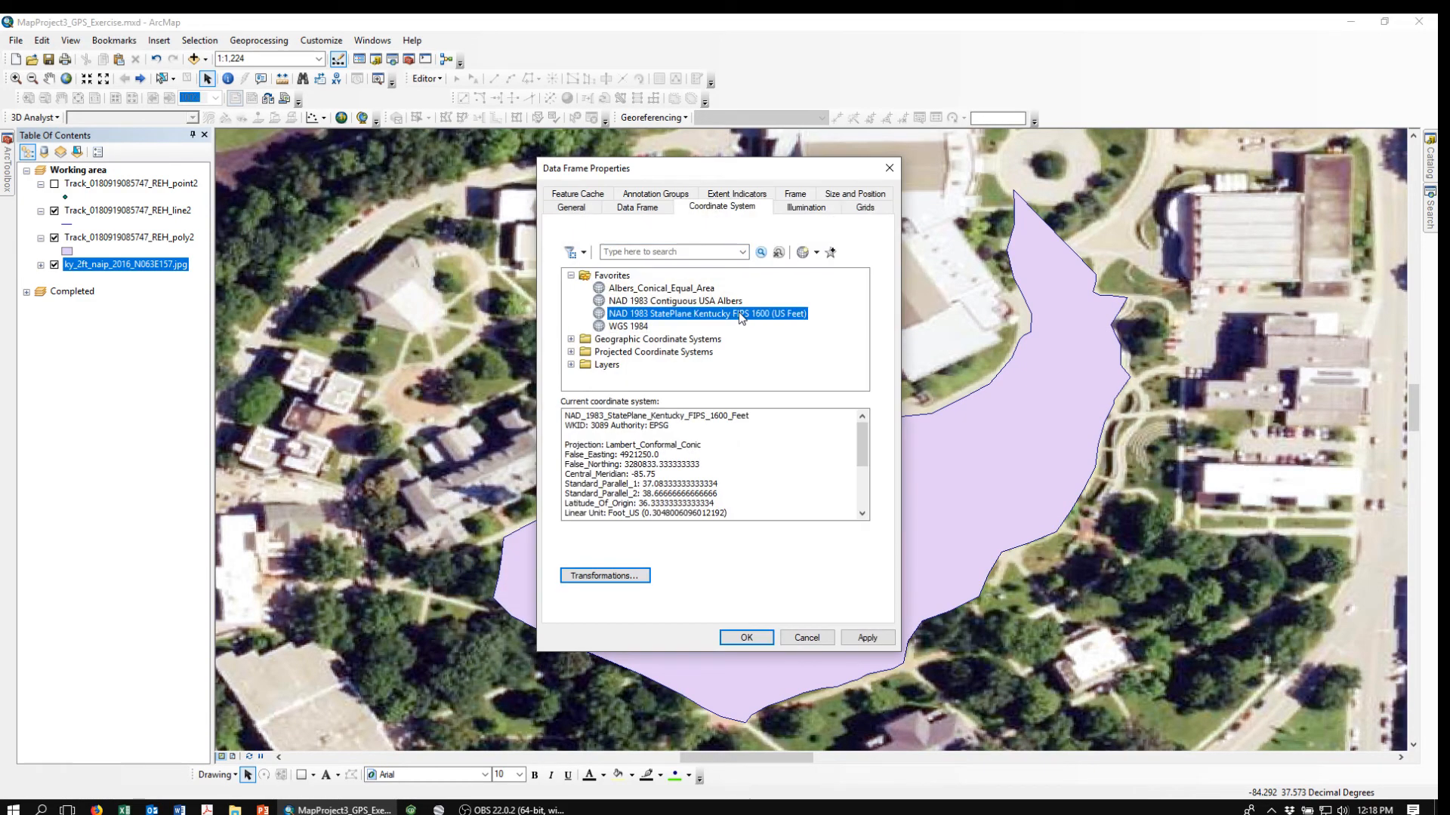
left_click(746, 638)
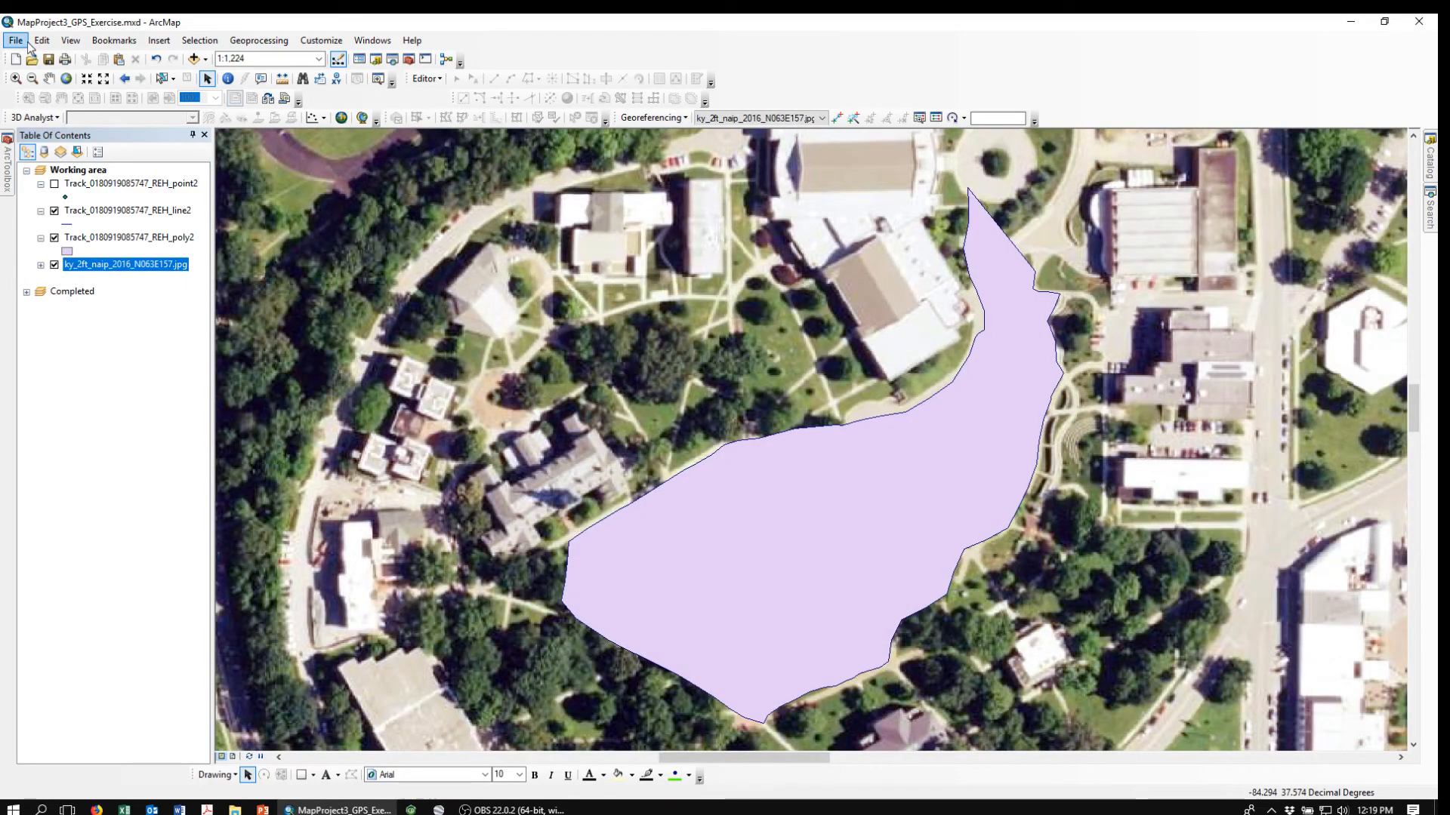
left_click(48, 60)
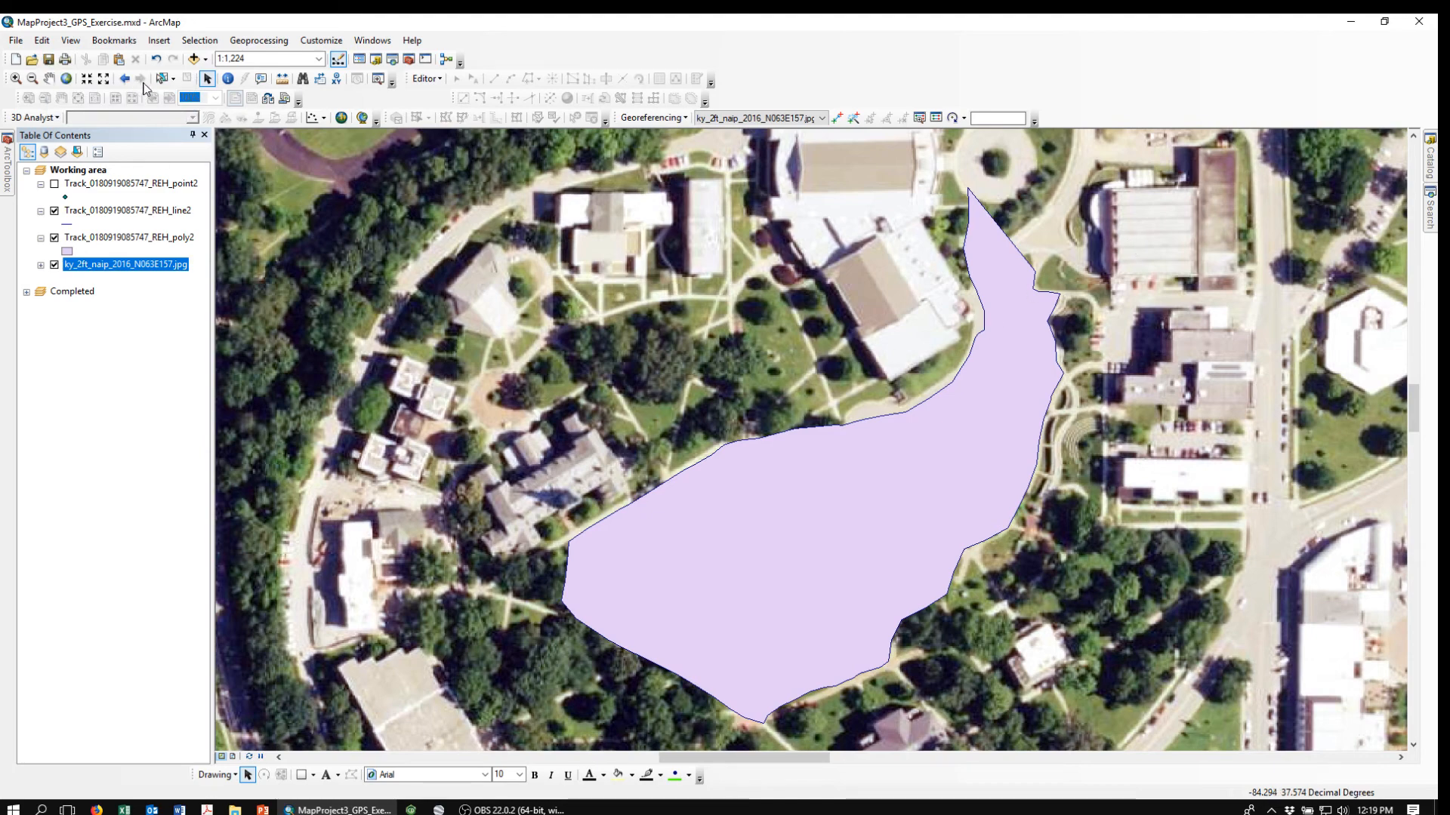
Examine the aerial imagery north of the track polygon and the polygon's fit to the surrounding campus.
left_click(49, 79)
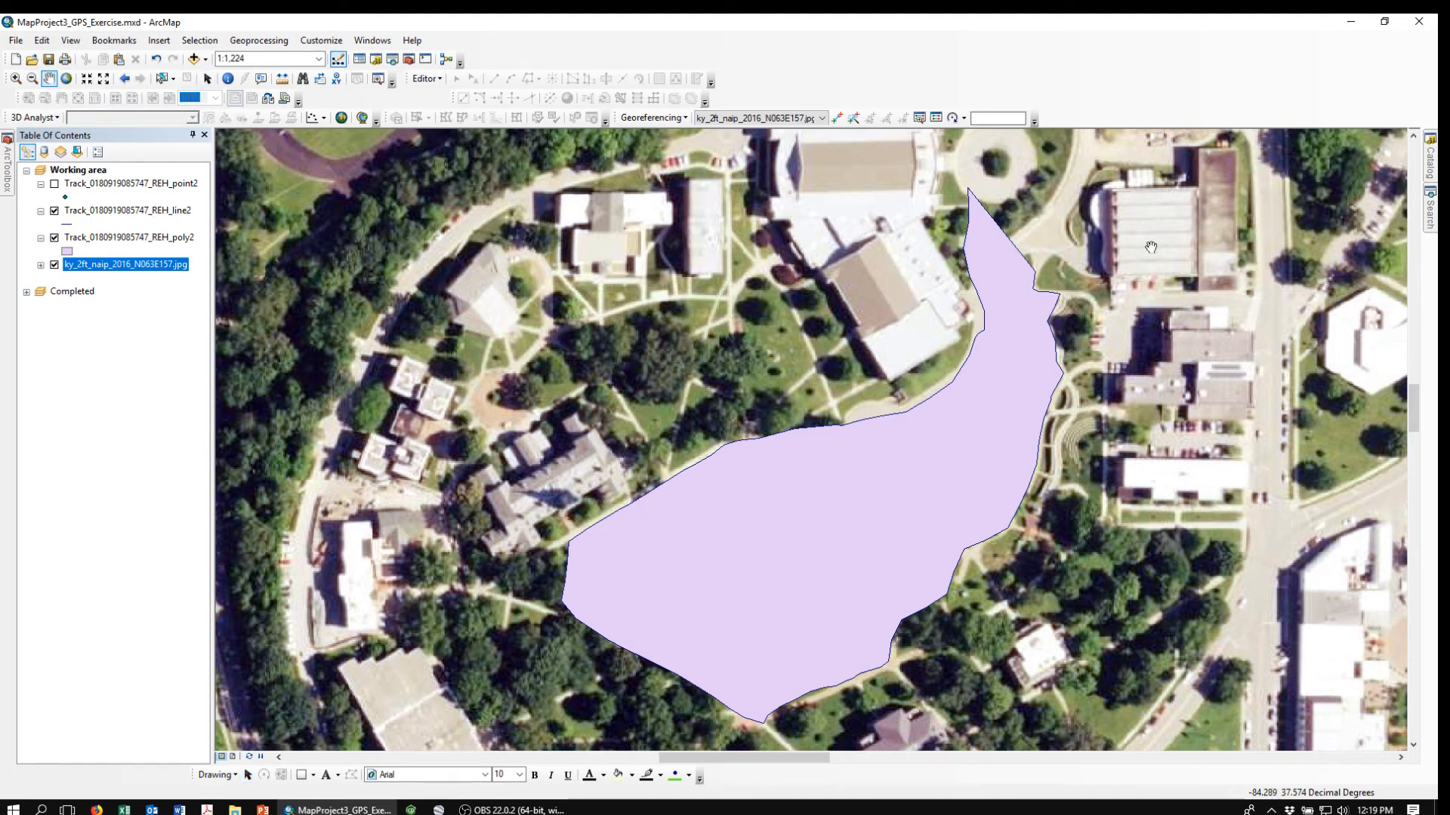
left_click_drag(1175, 238, 1032, 312)
left_click_drag(1198, 231, 1206, 363)
left_click_drag(1201, 261, 1210, 379)
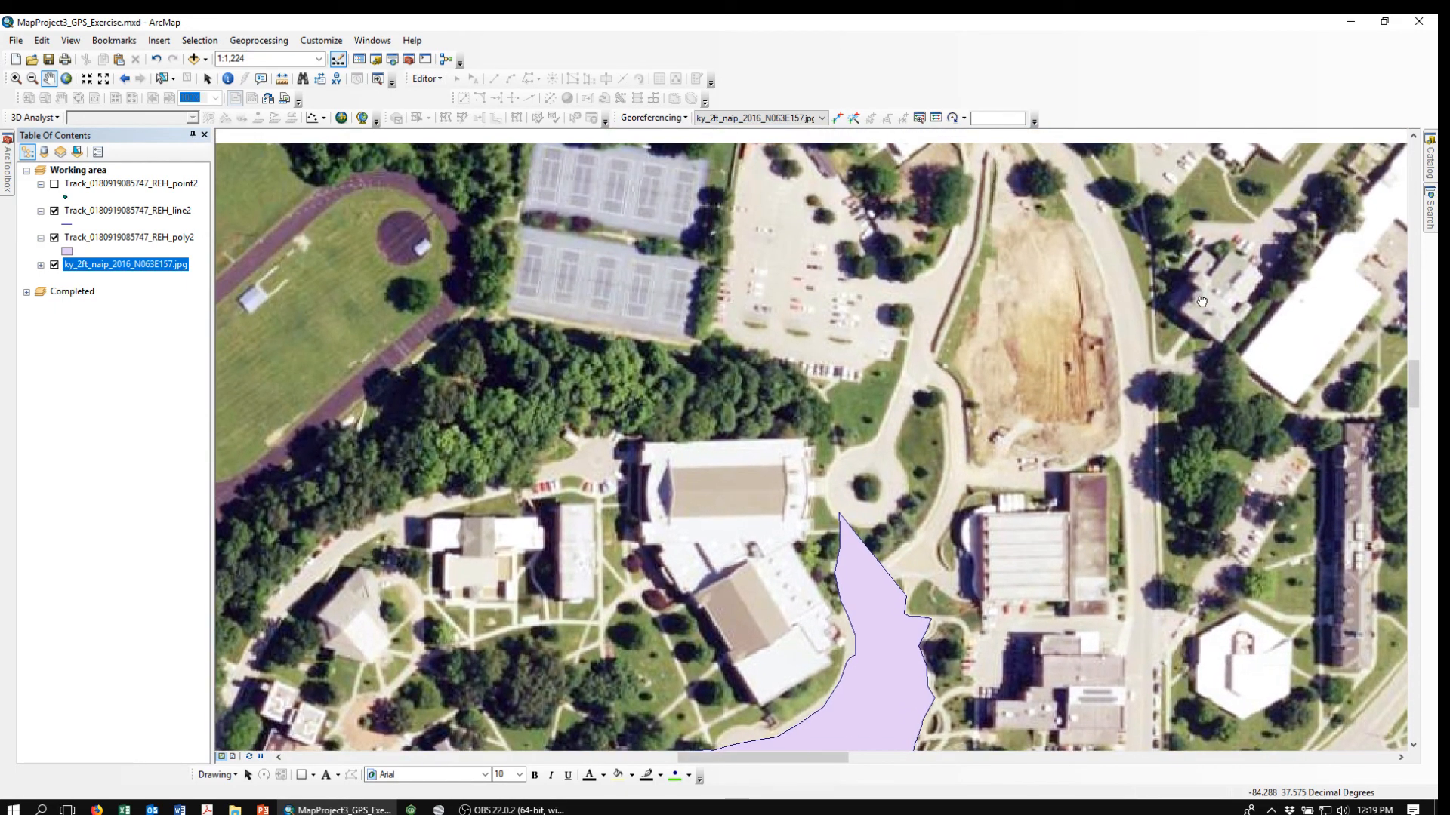
left_click_drag(1201, 302, 1202, 314)
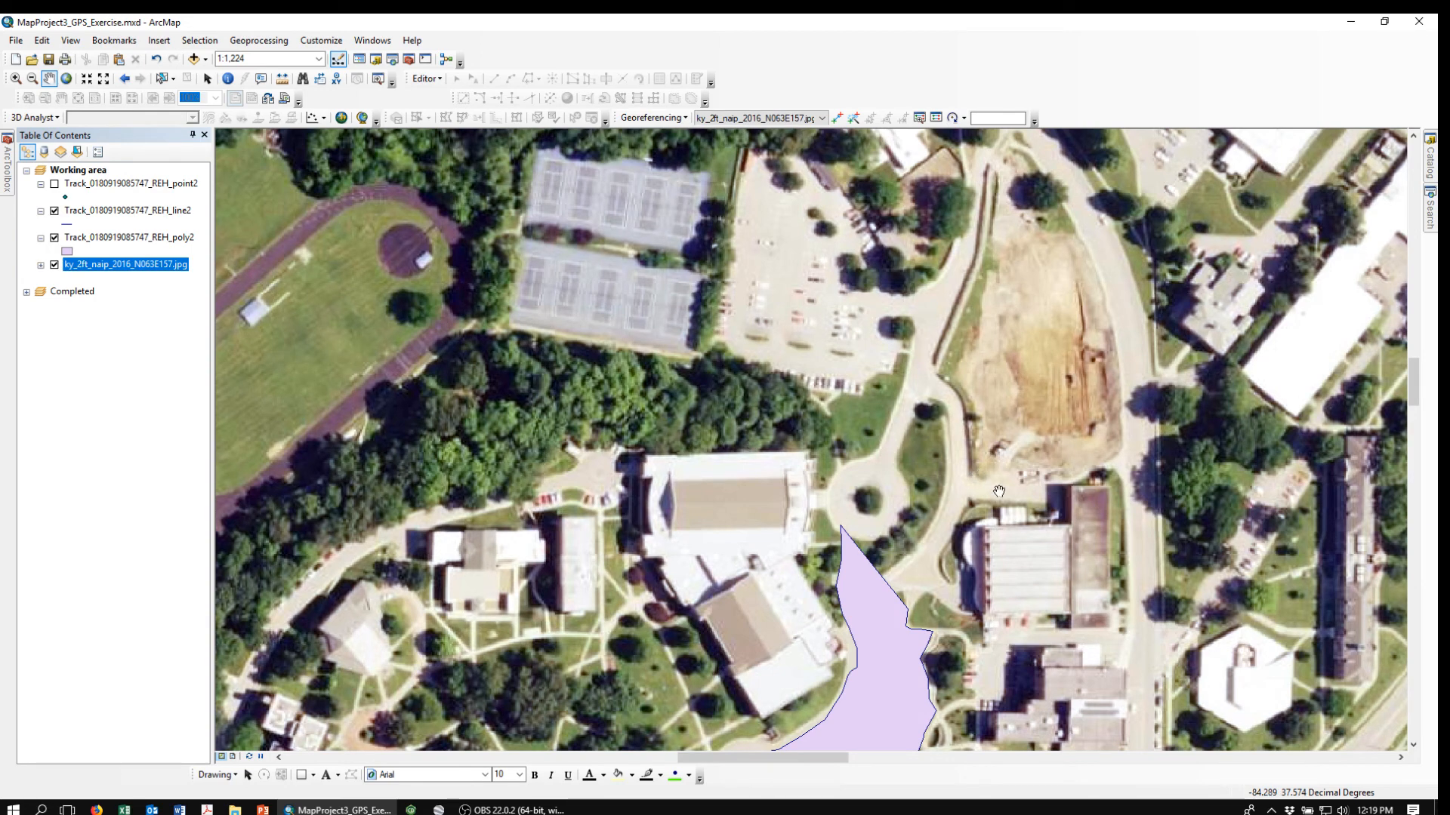
left_click_drag(999, 491, 1034, 284)
left_click_drag(1084, 432, 1120, 257)
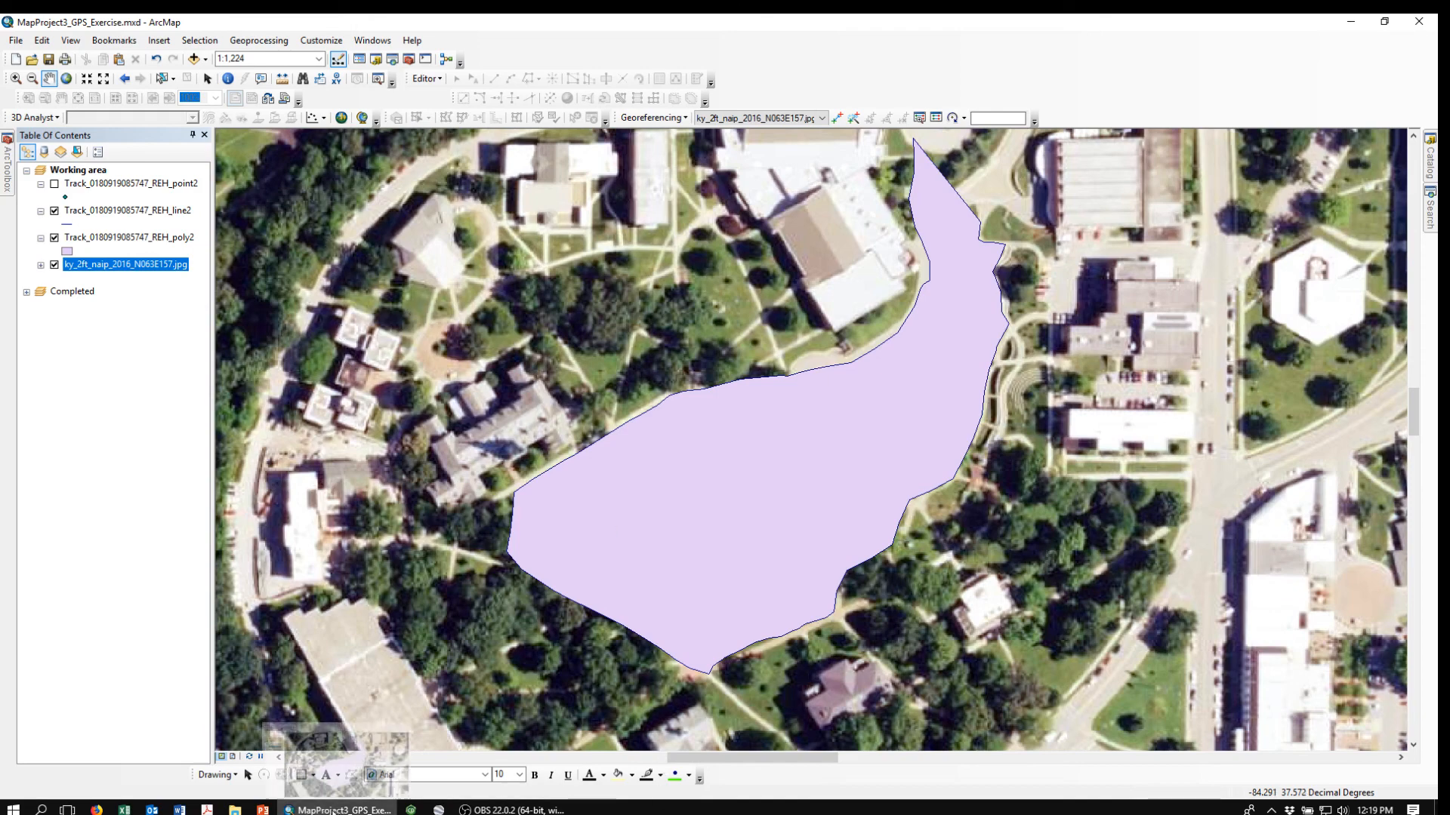
left_click(499, 810)
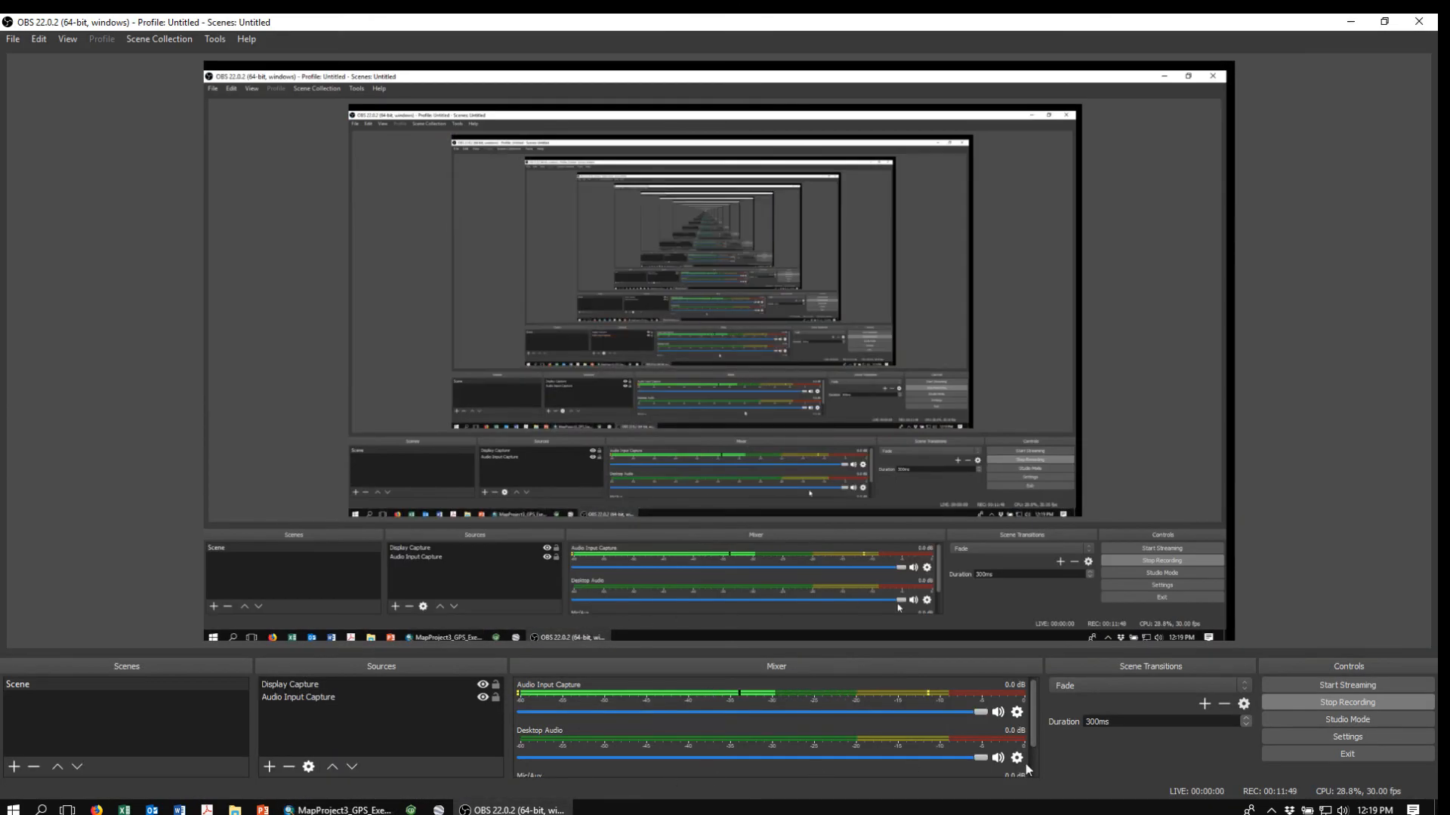